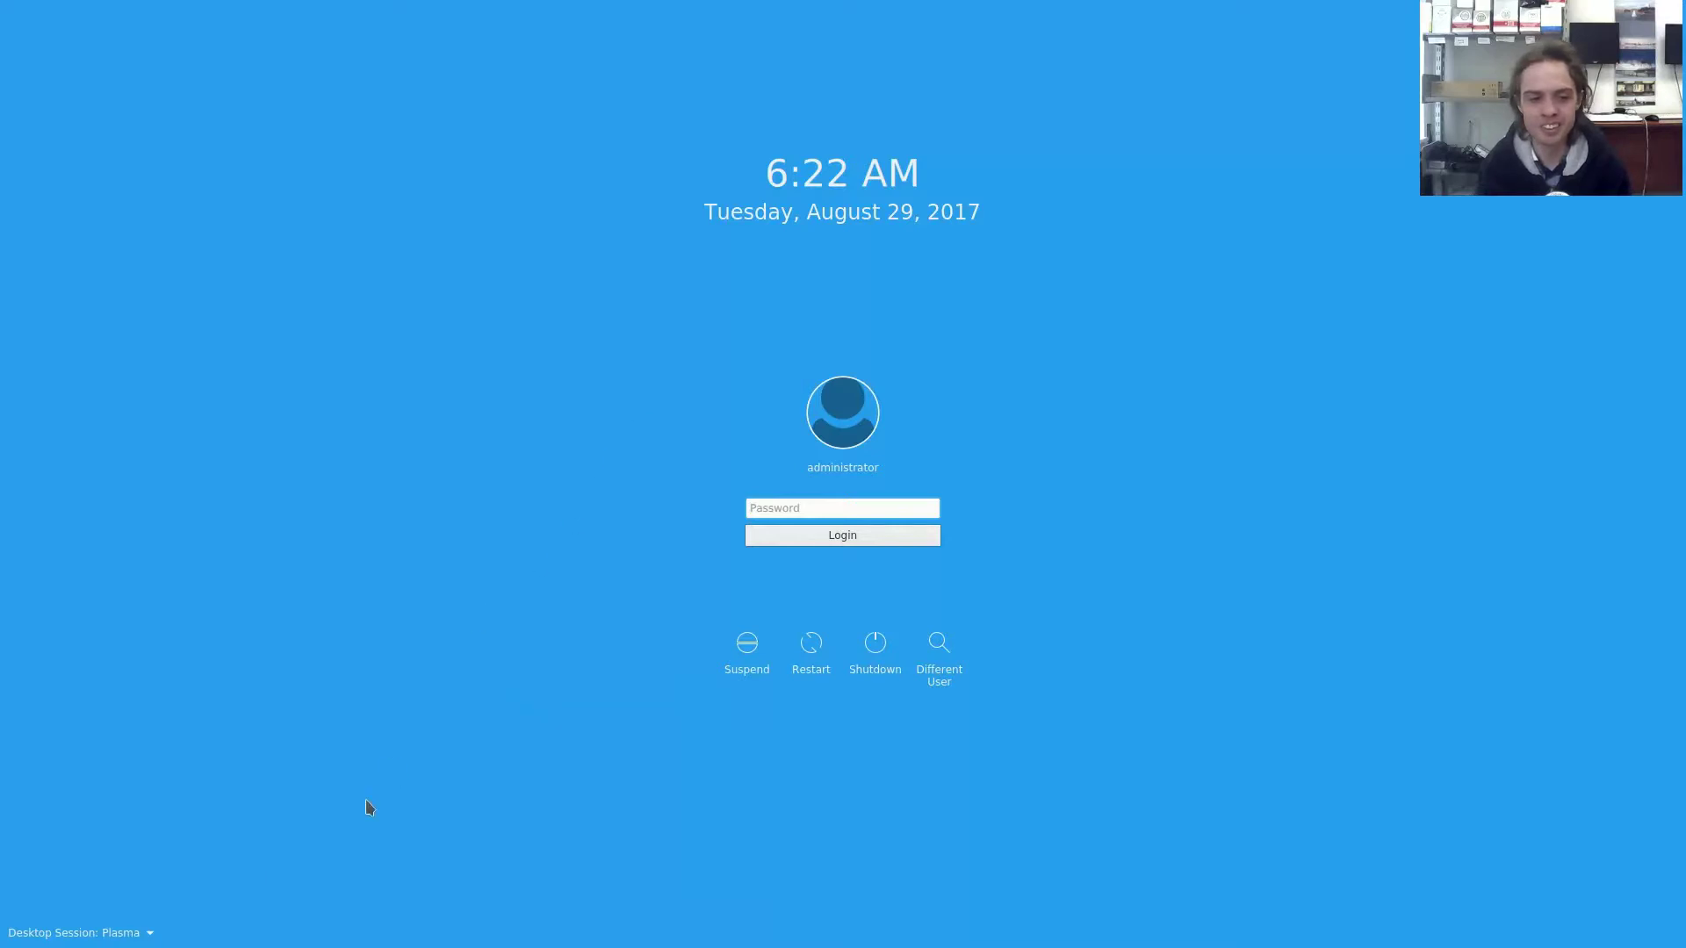
Choose the regular Plasma session instead of Wayland and log in with the administrator password.
{"action": "left_click", "coordinate": [120, 934]}
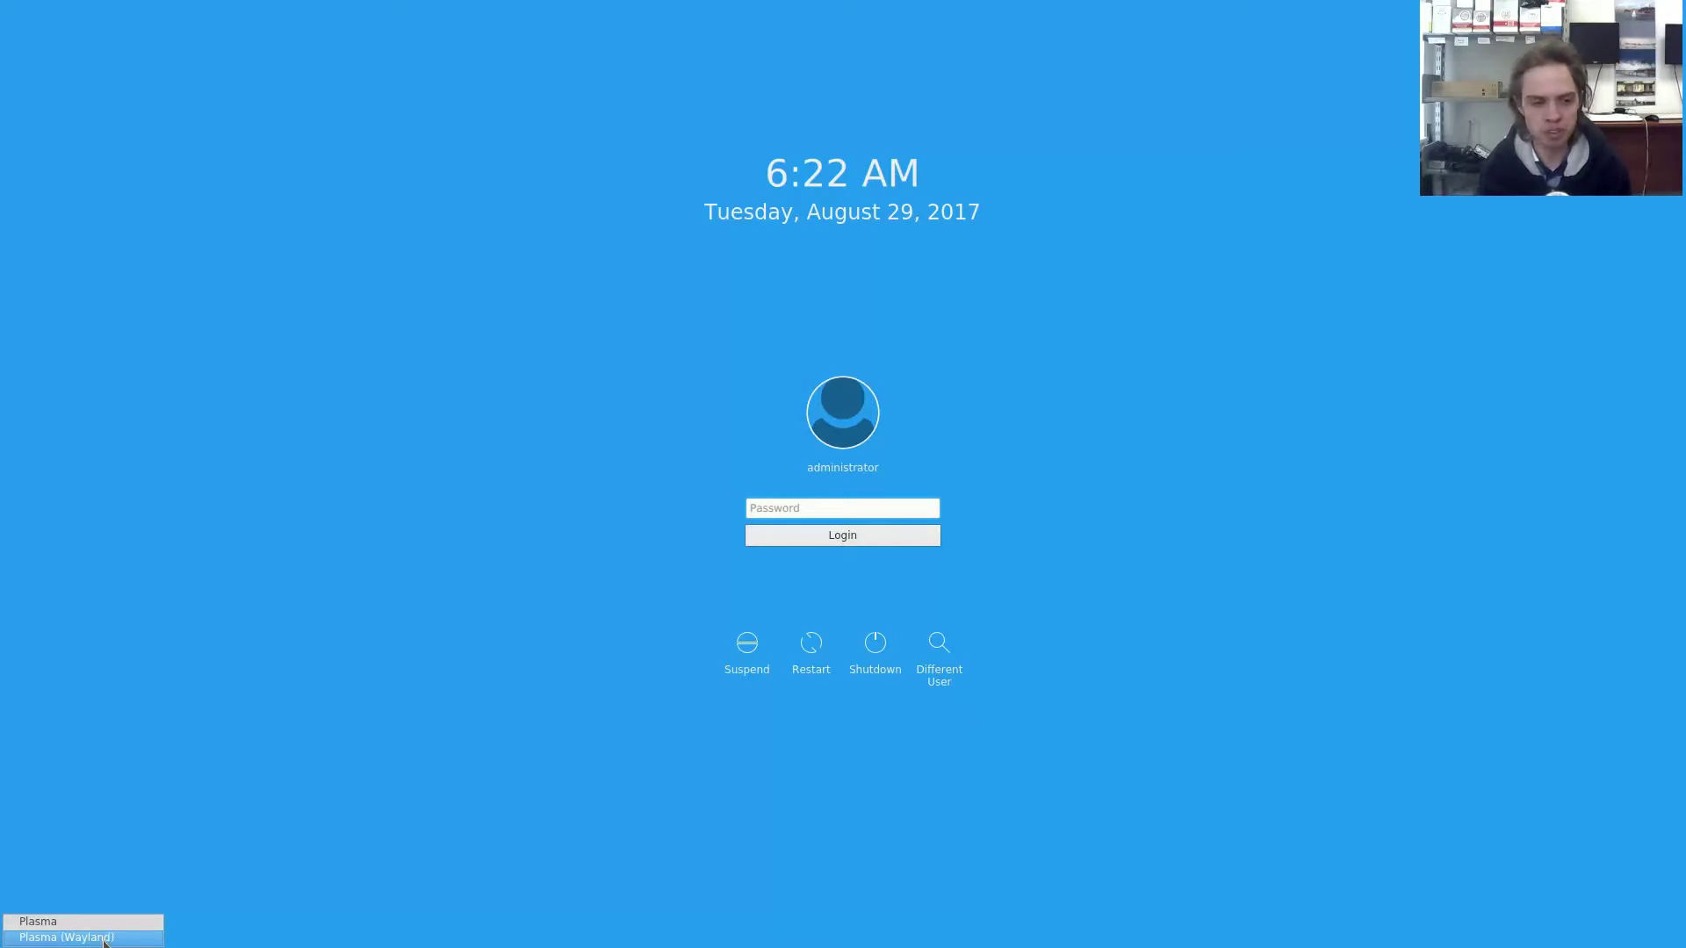
{"action": "key", "text": "Up"}
{"action": "key", "text": "Return"}
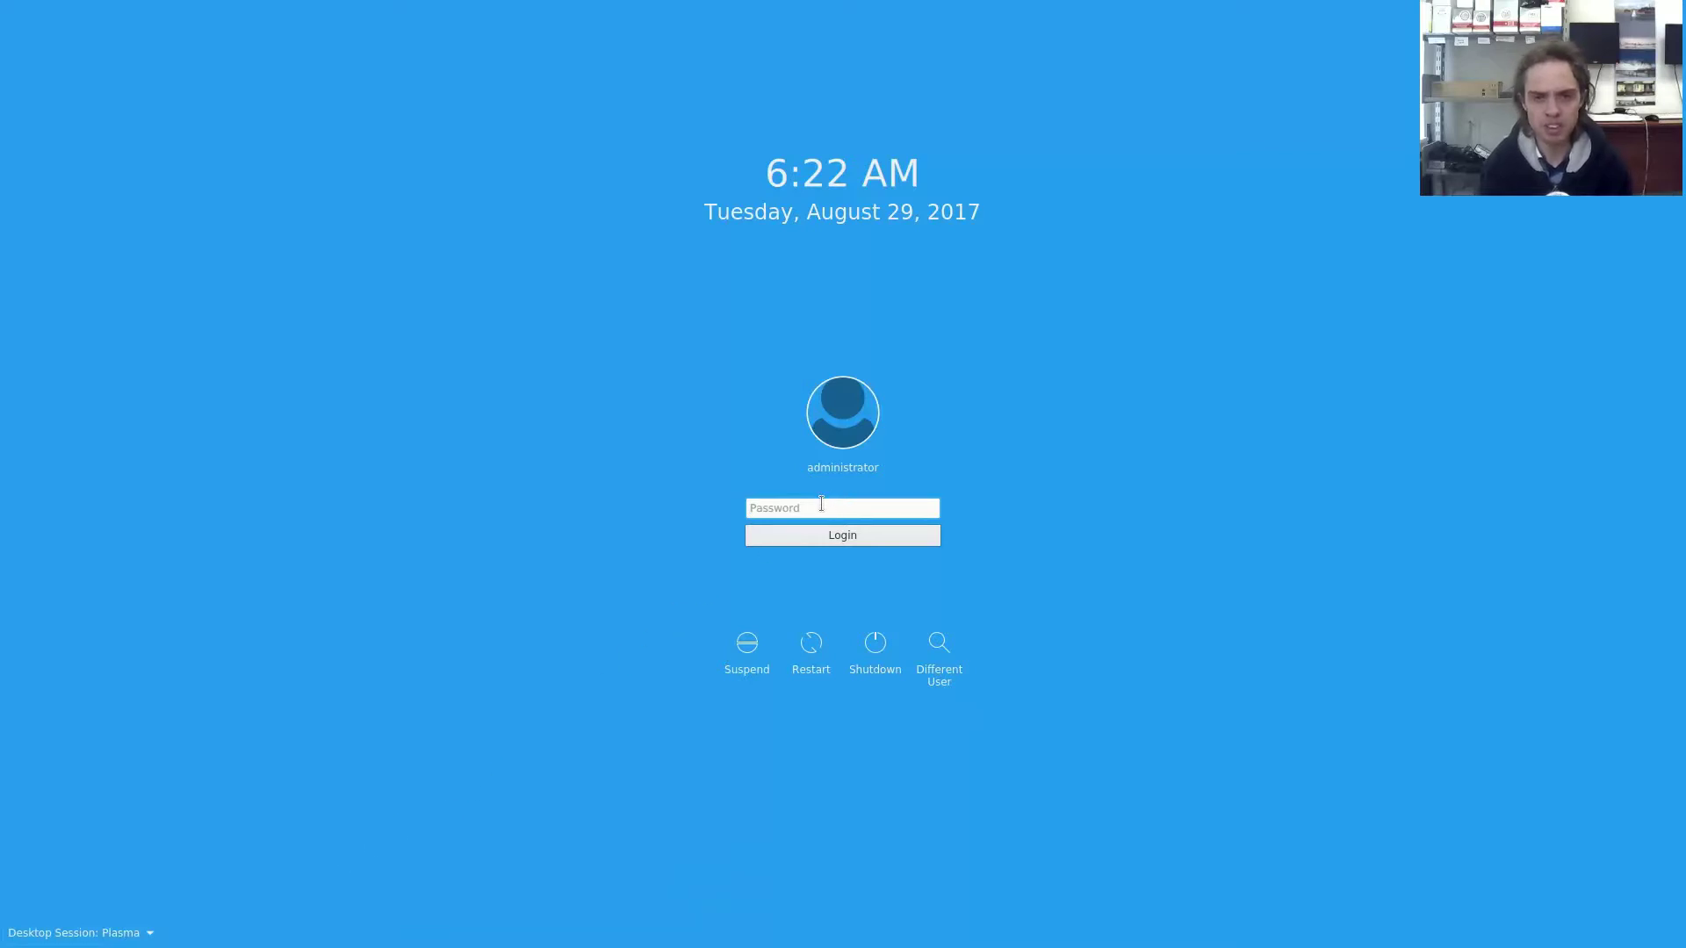
{"action": "type", "text": "*****"}
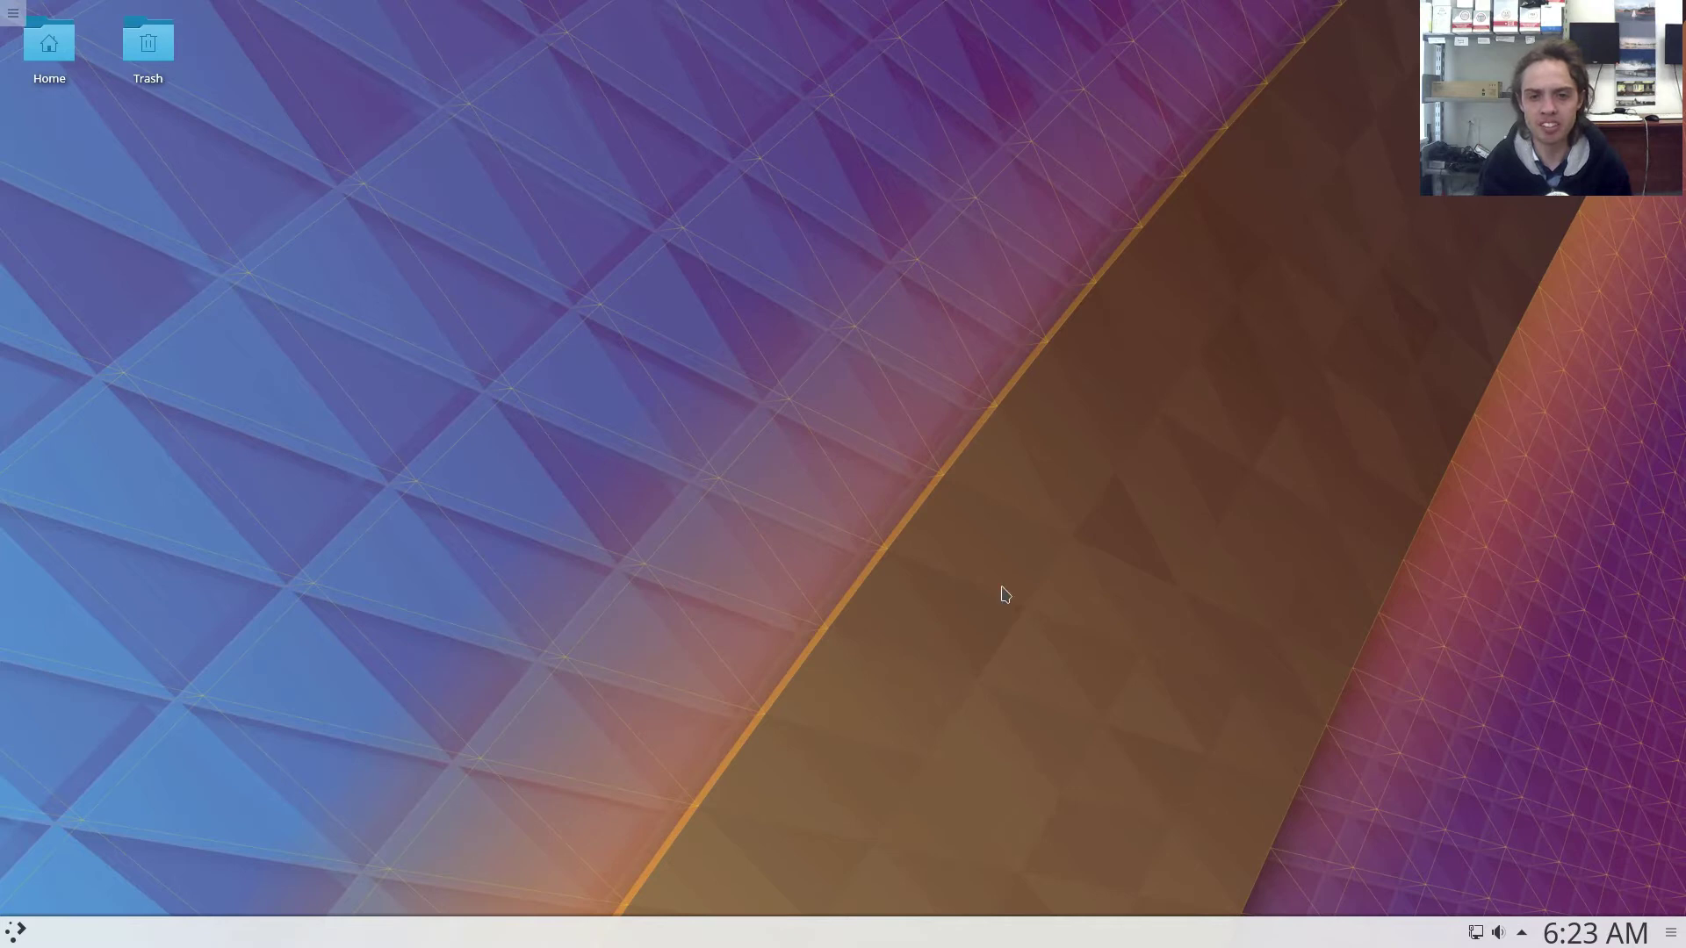
Create a desktop folder with the default name 'New Folder' and drag it to a new spot.
{"action": "right_click", "coordinate": [313, 221]}
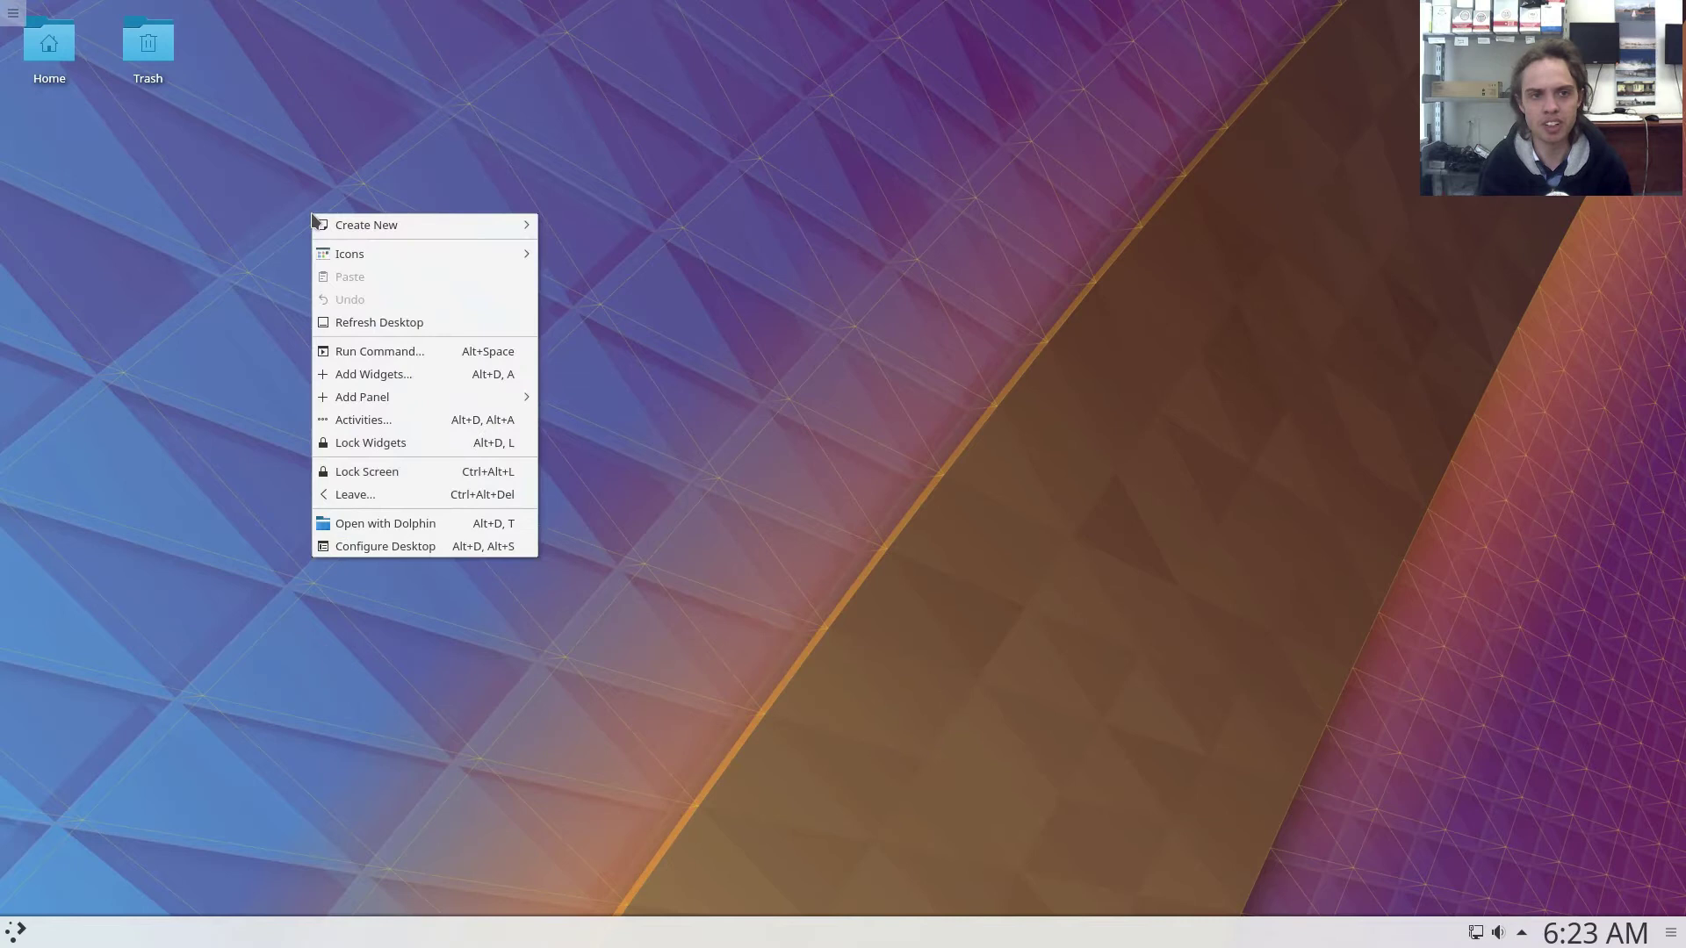
{"action": "mouse_move", "coordinate": [522, 231]}
{"action": "left_click", "coordinate": [583, 227]}
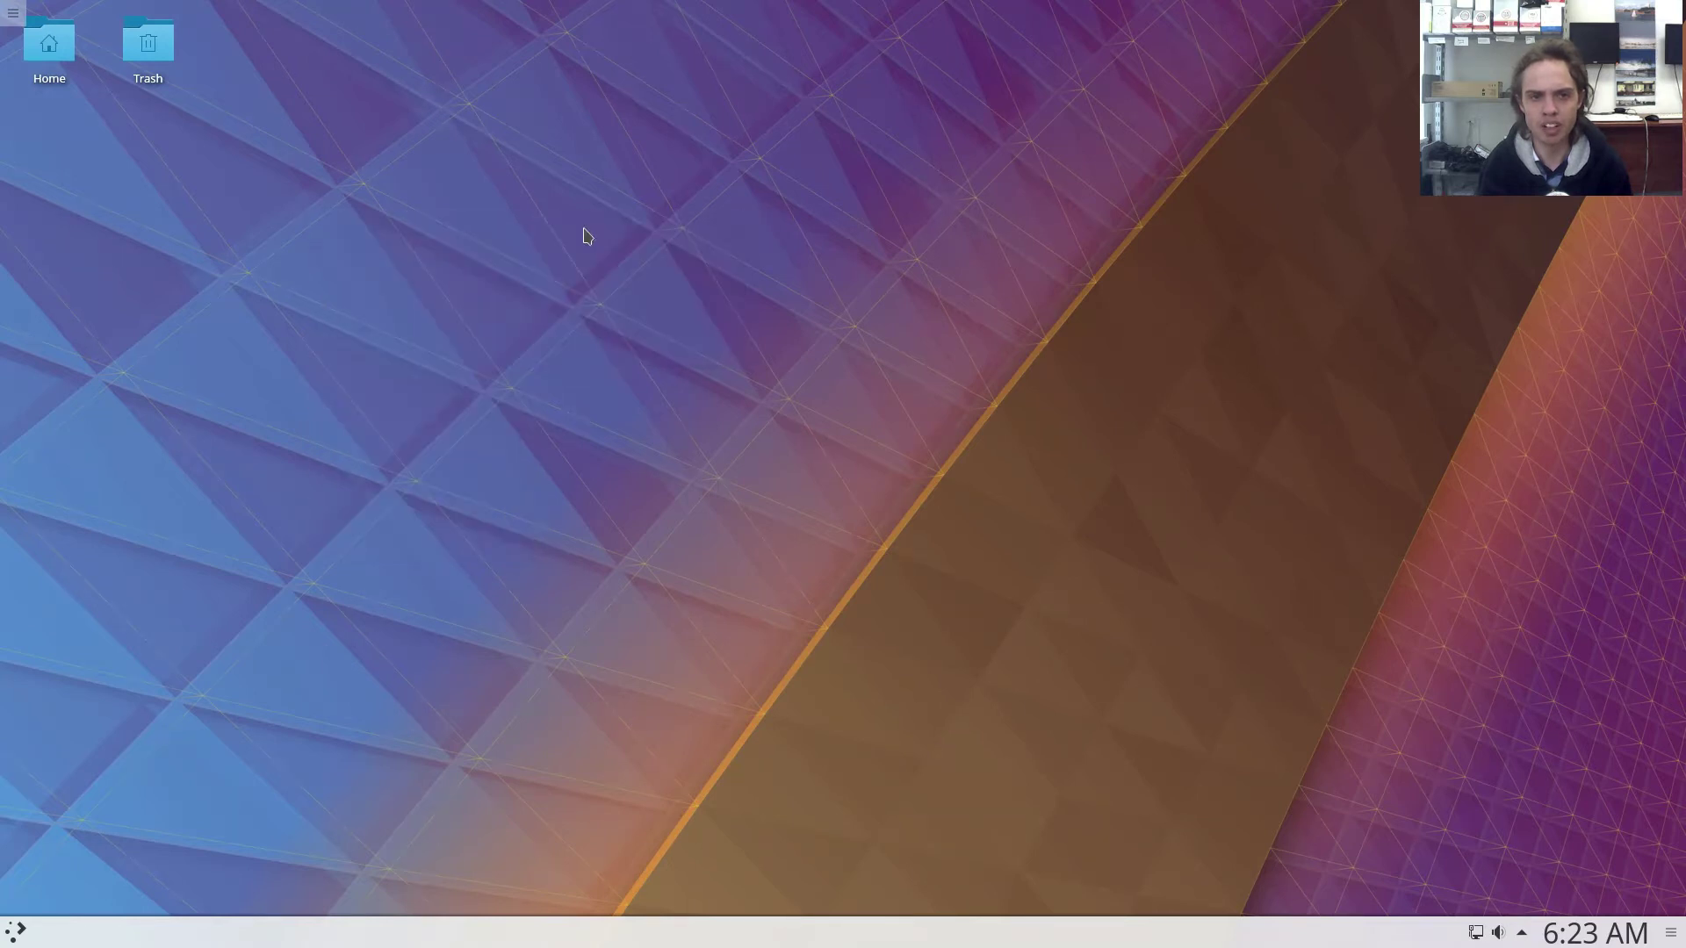
{"action": "left_click", "coordinate": [805, 460]}
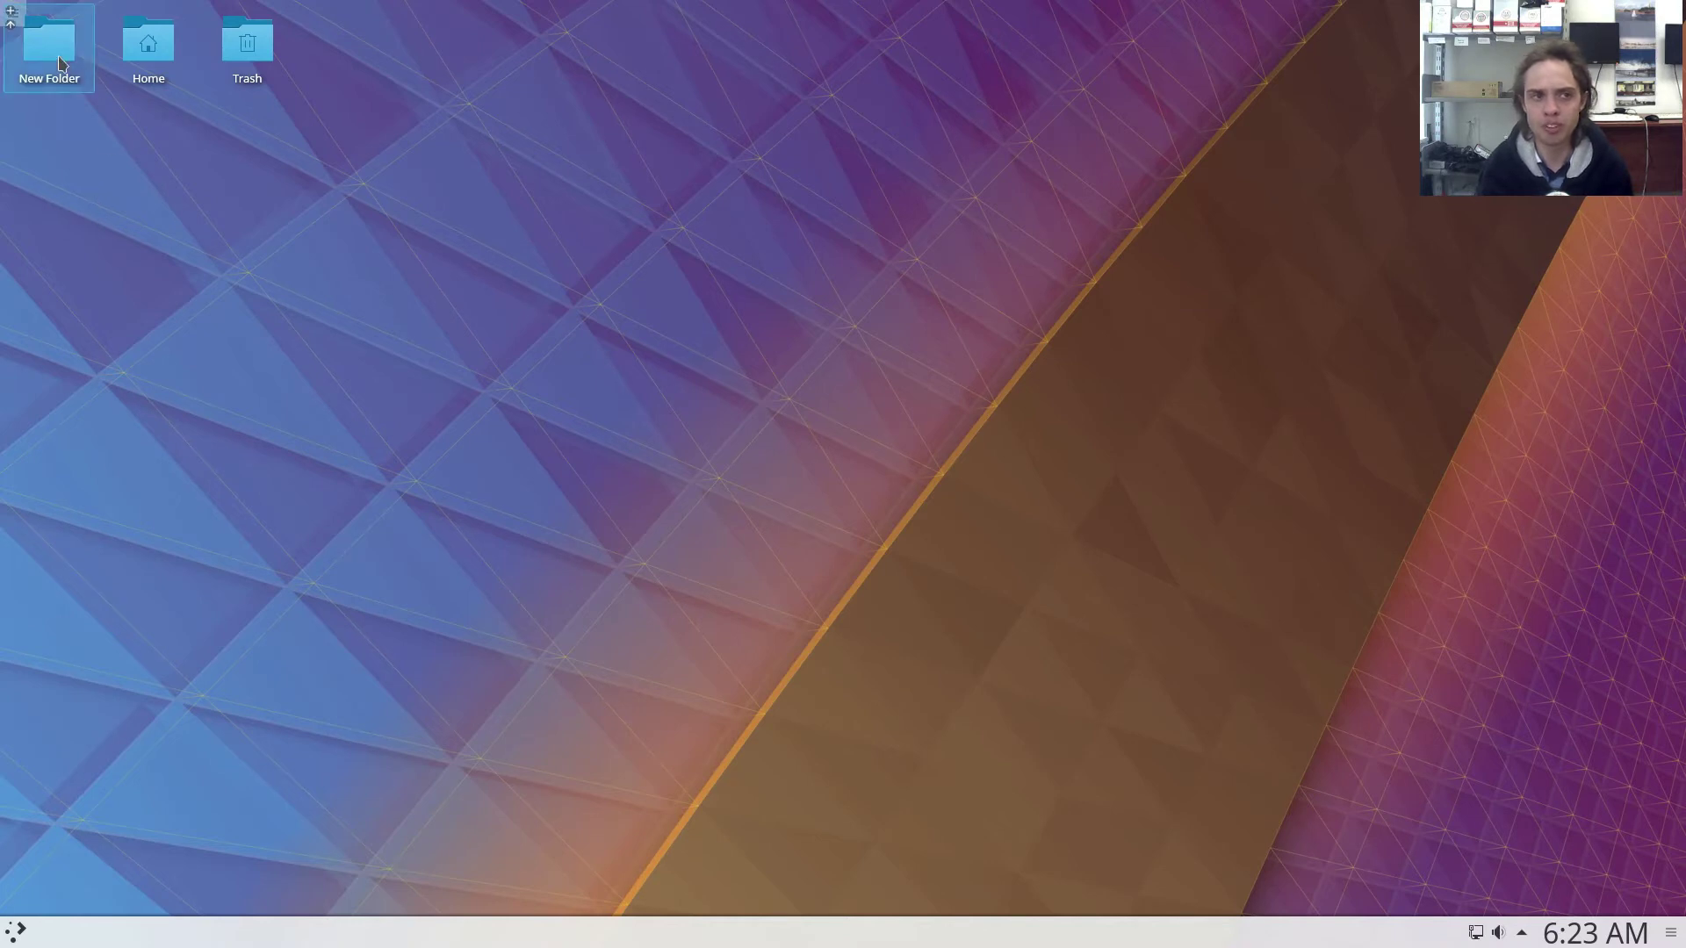
{"action": "left_click_drag", "start_coordinate": [70, 54], "coordinate": [278, 162]}
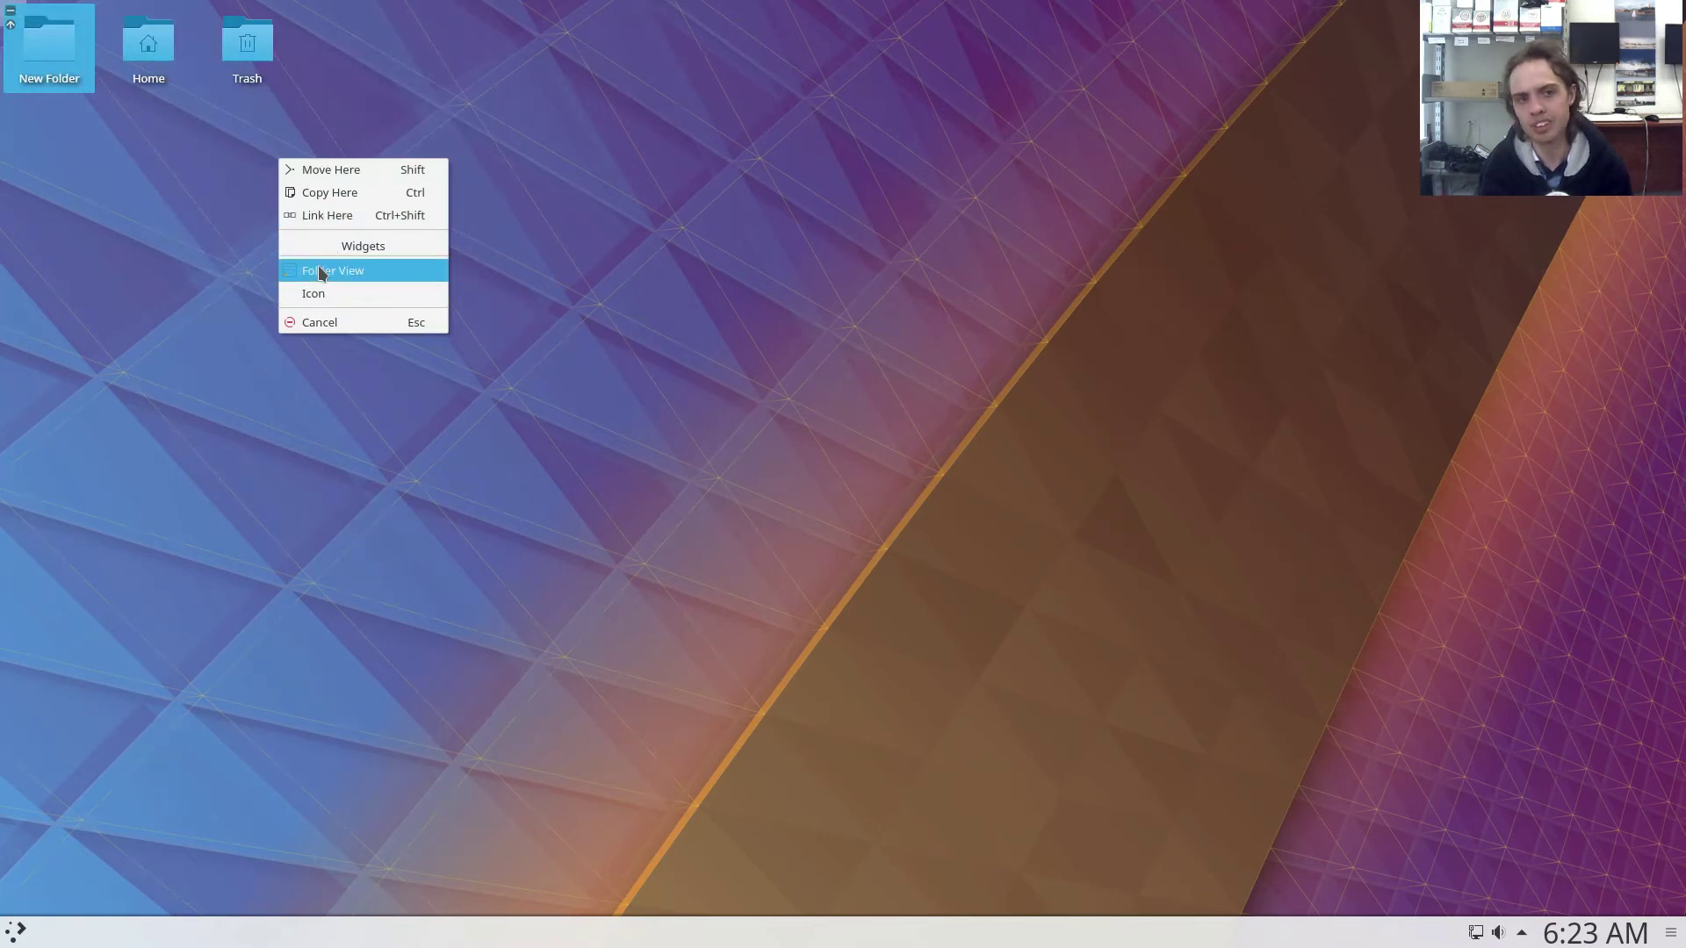
{"action": "left_click", "coordinate": [321, 272]}
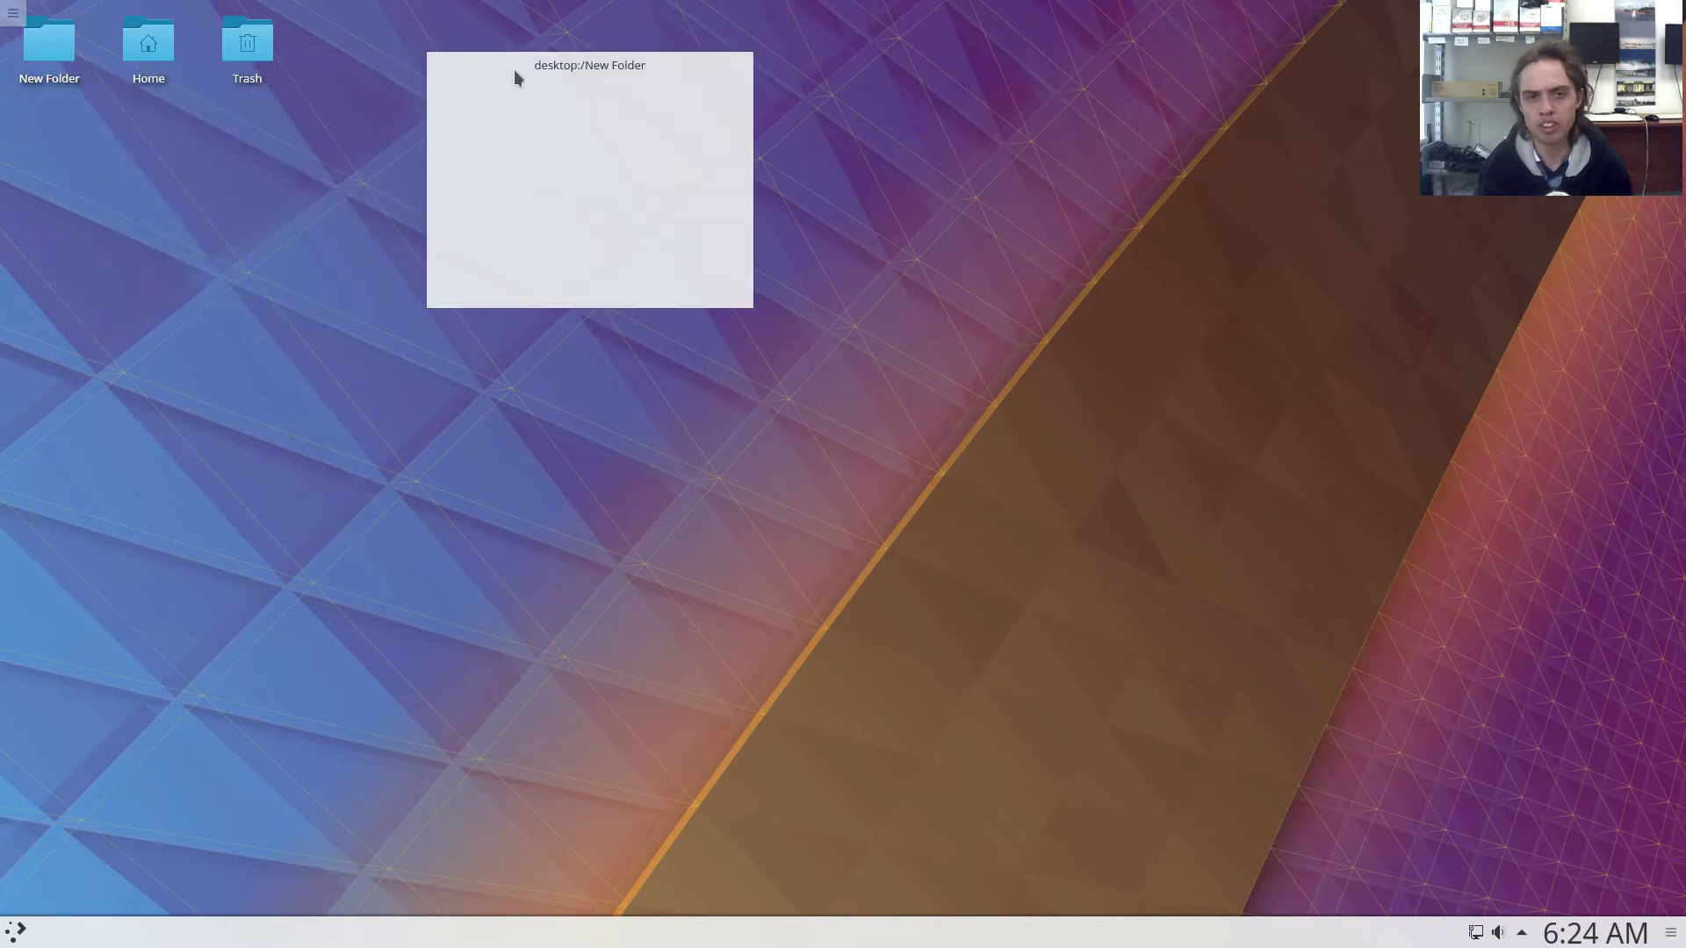
{"action": "right_click", "coordinate": [515, 78]}
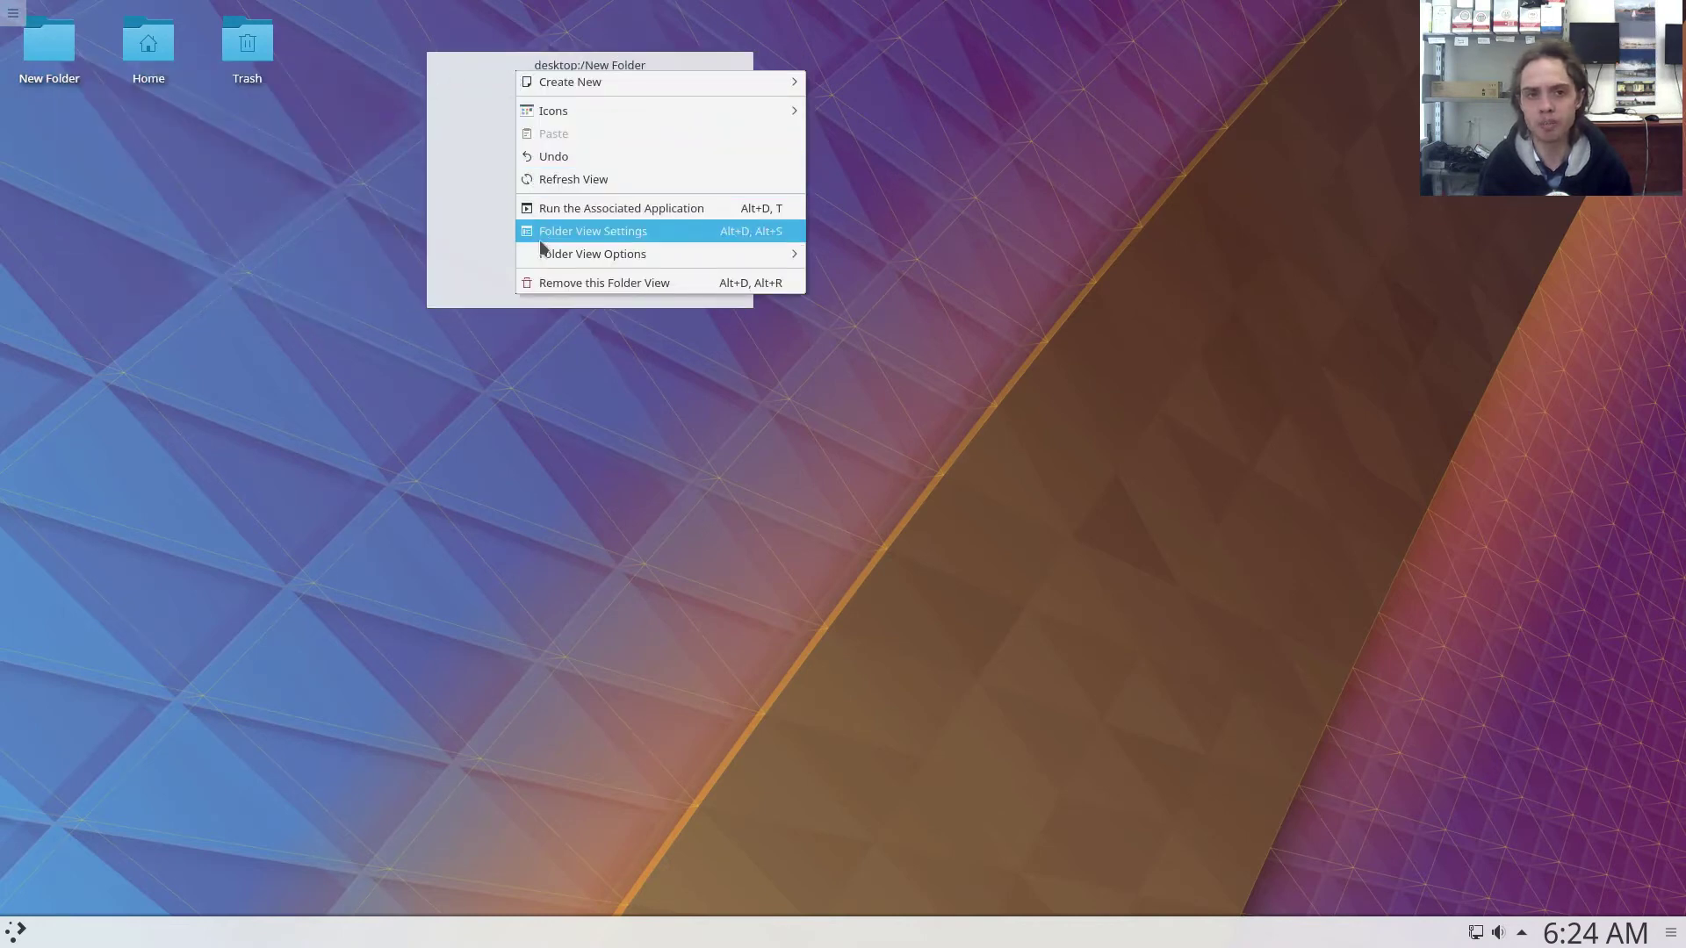
{"action": "left_click", "coordinate": [544, 281]}
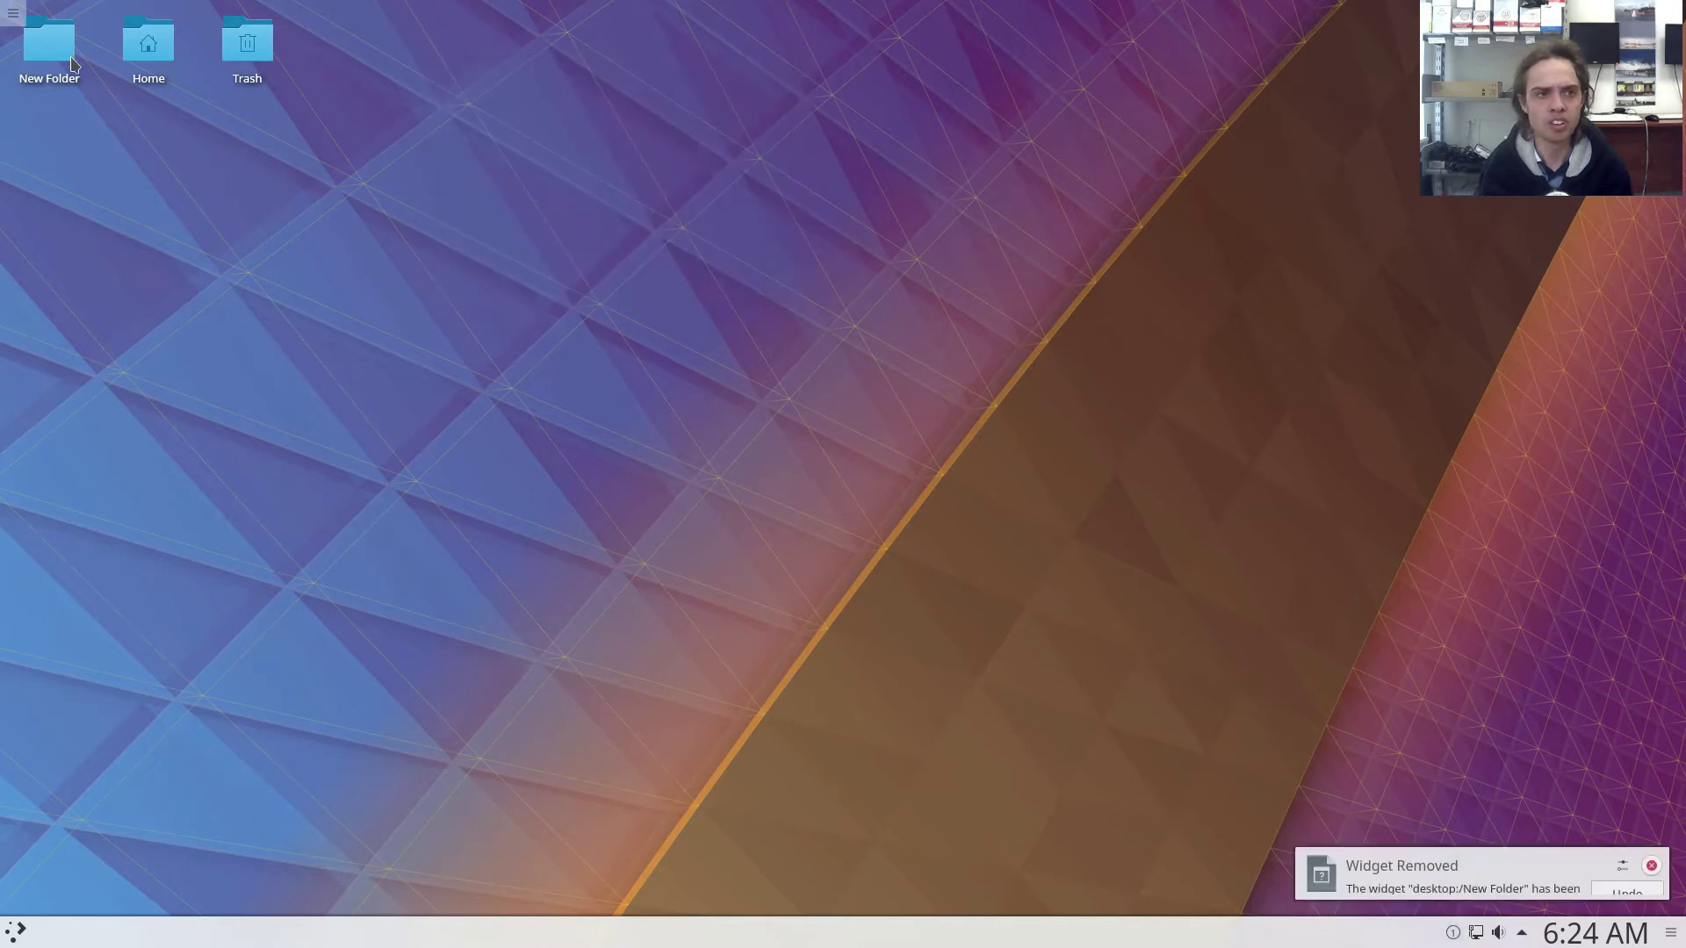
{"action": "left_click_drag", "start_coordinate": [68, 60], "coordinate": [199, 89]}
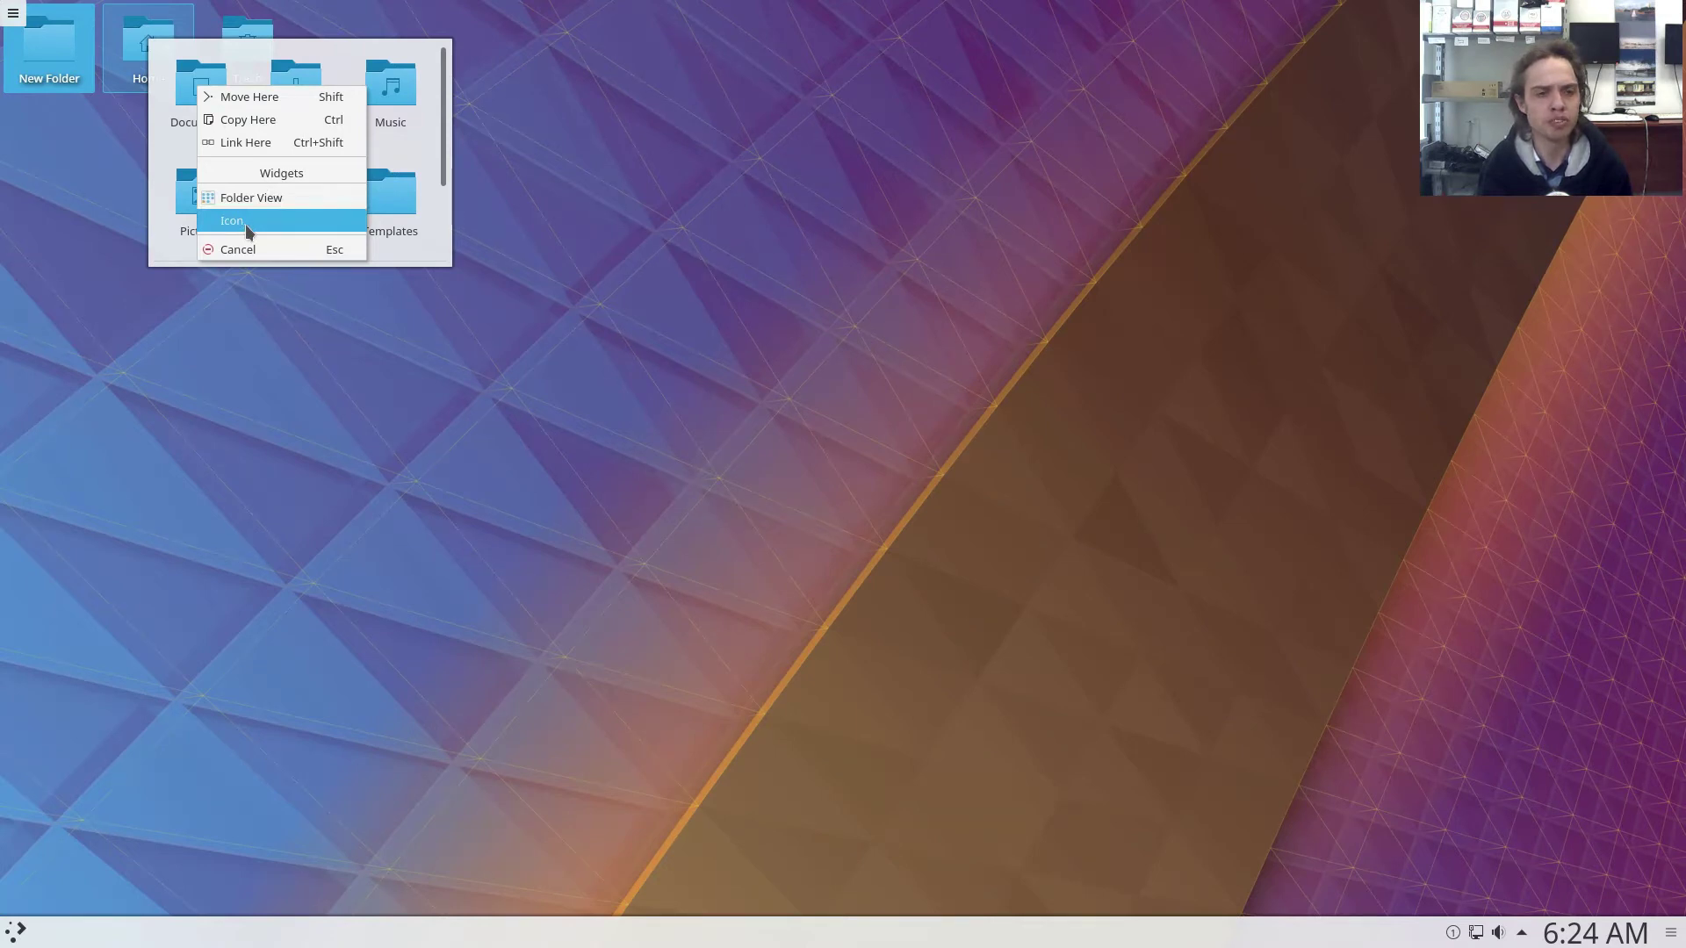
{"action": "left_click", "coordinate": [298, 452]}
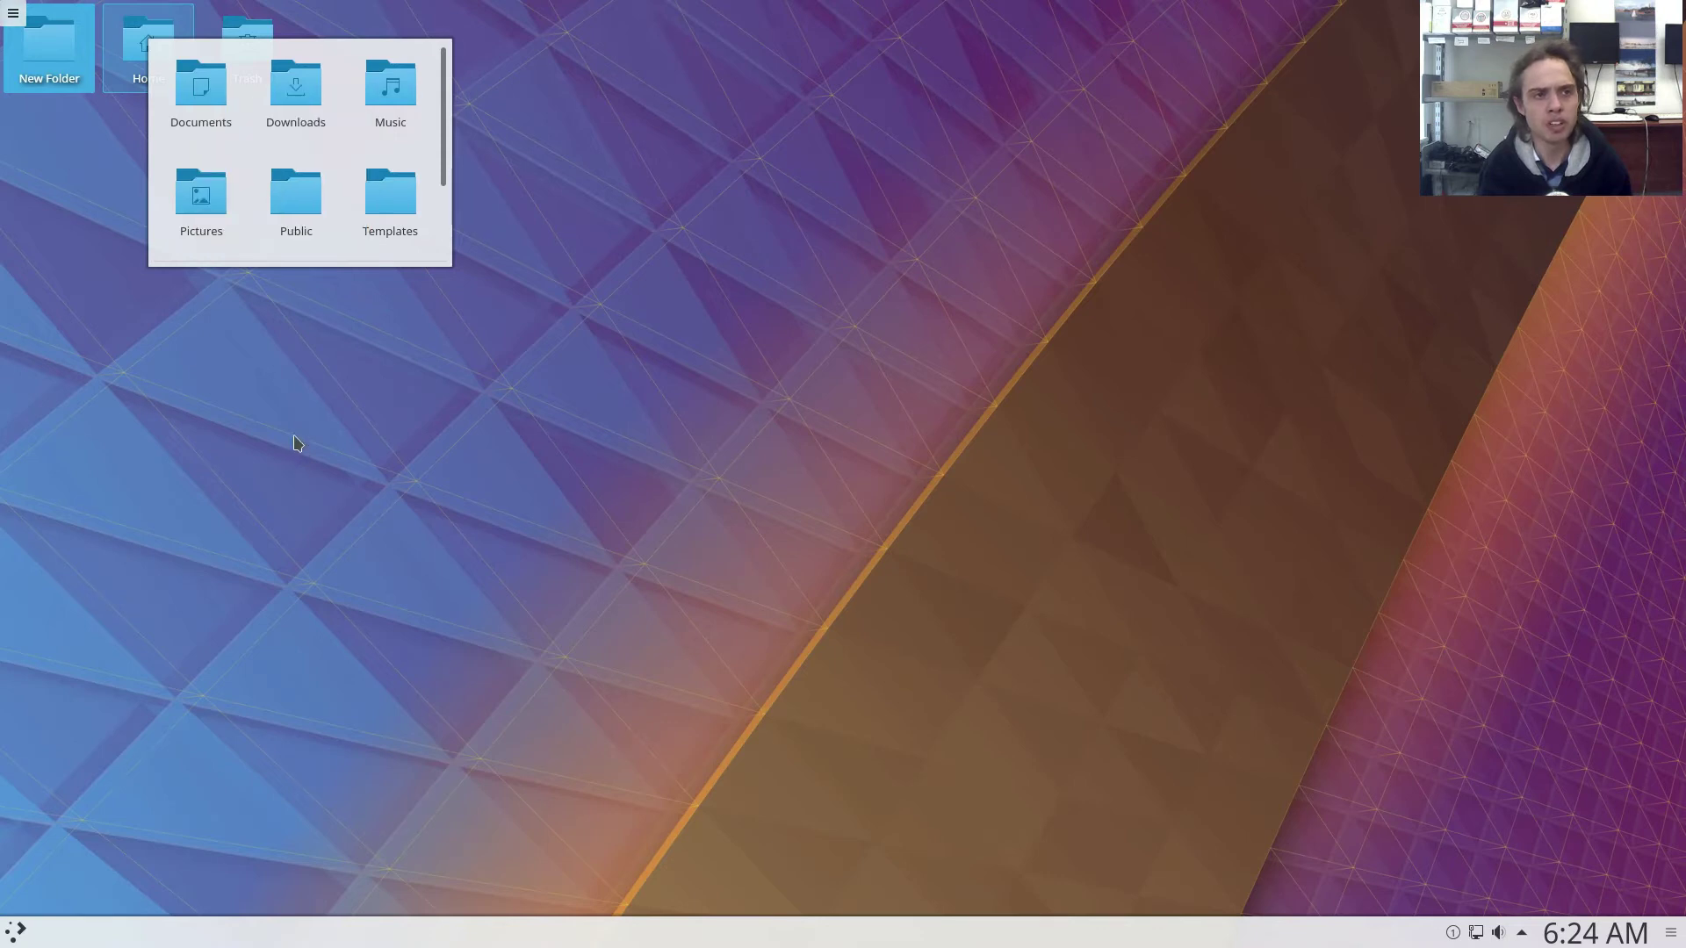
{"action": "left_click", "coordinate": [559, 322]}
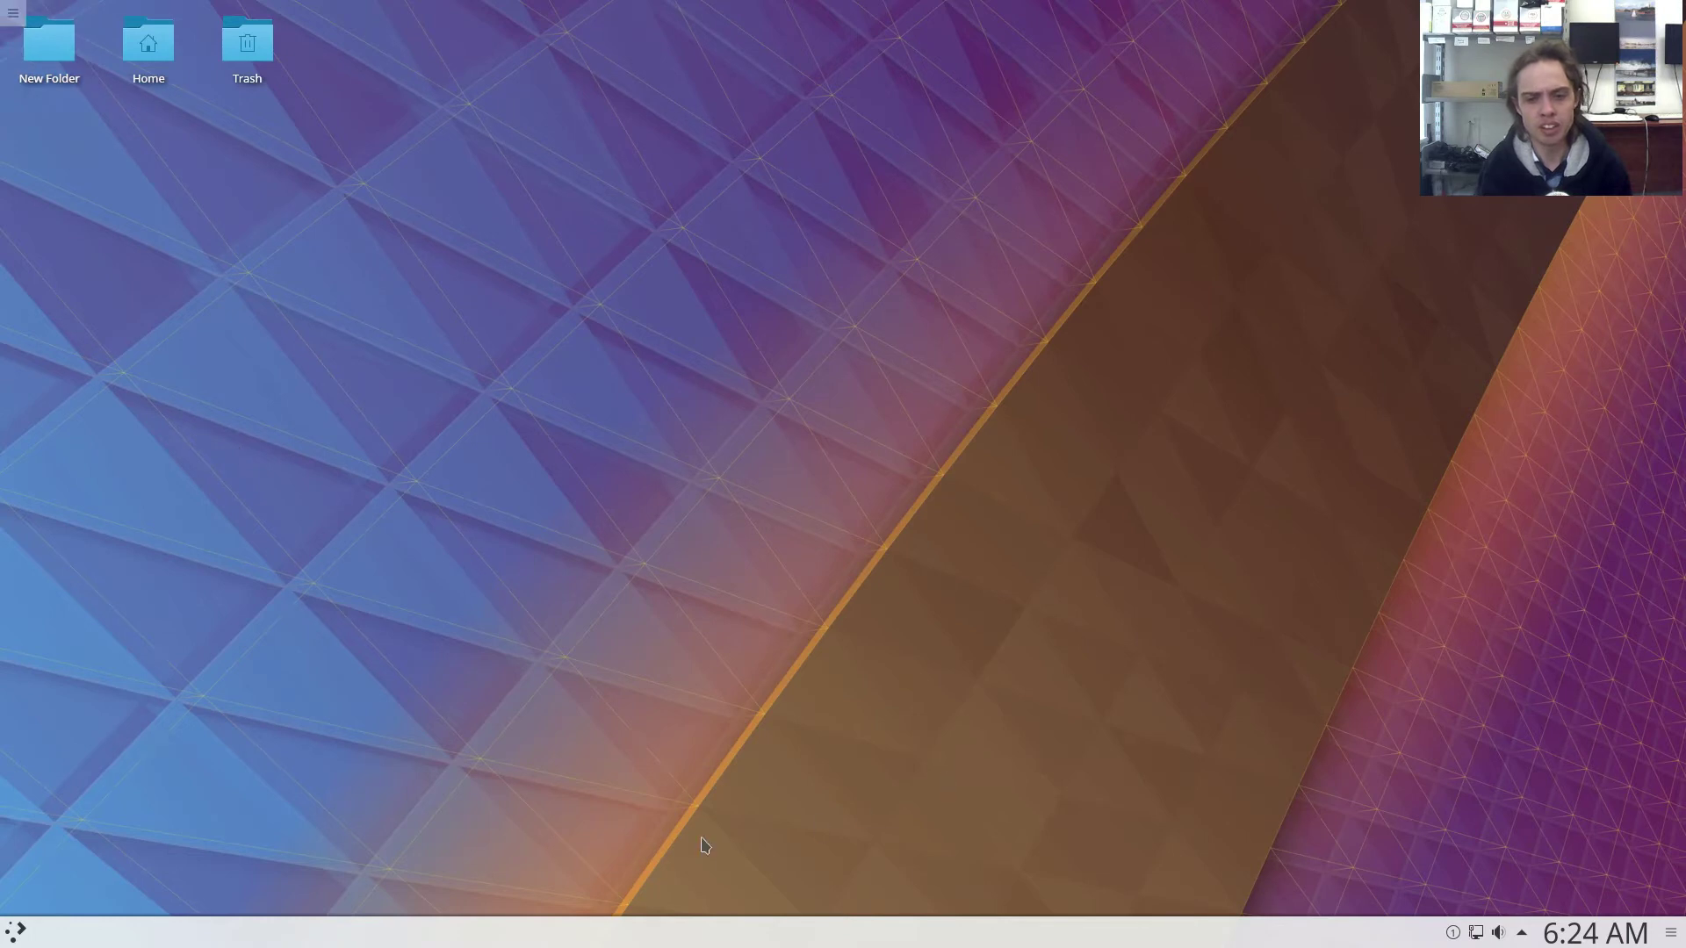
Launch System Settings from the launcher's Favorites and maximize its window.
{"action": "left_click", "coordinate": [10, 933]}
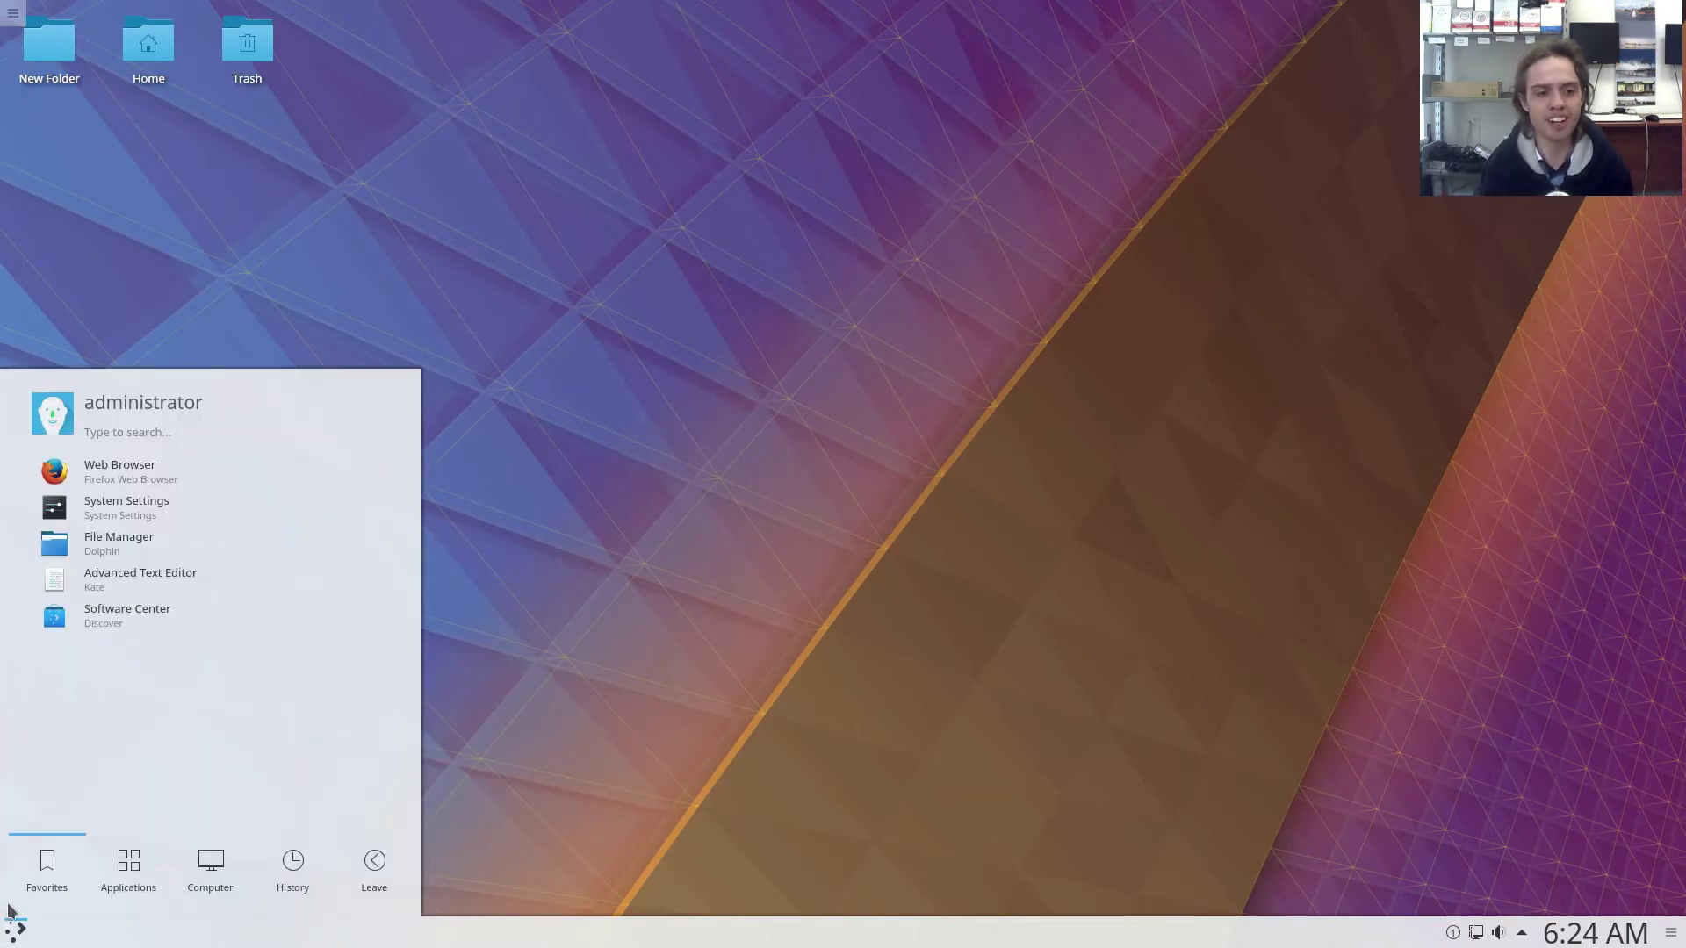
{"action": "left_click", "coordinate": [89, 514]}
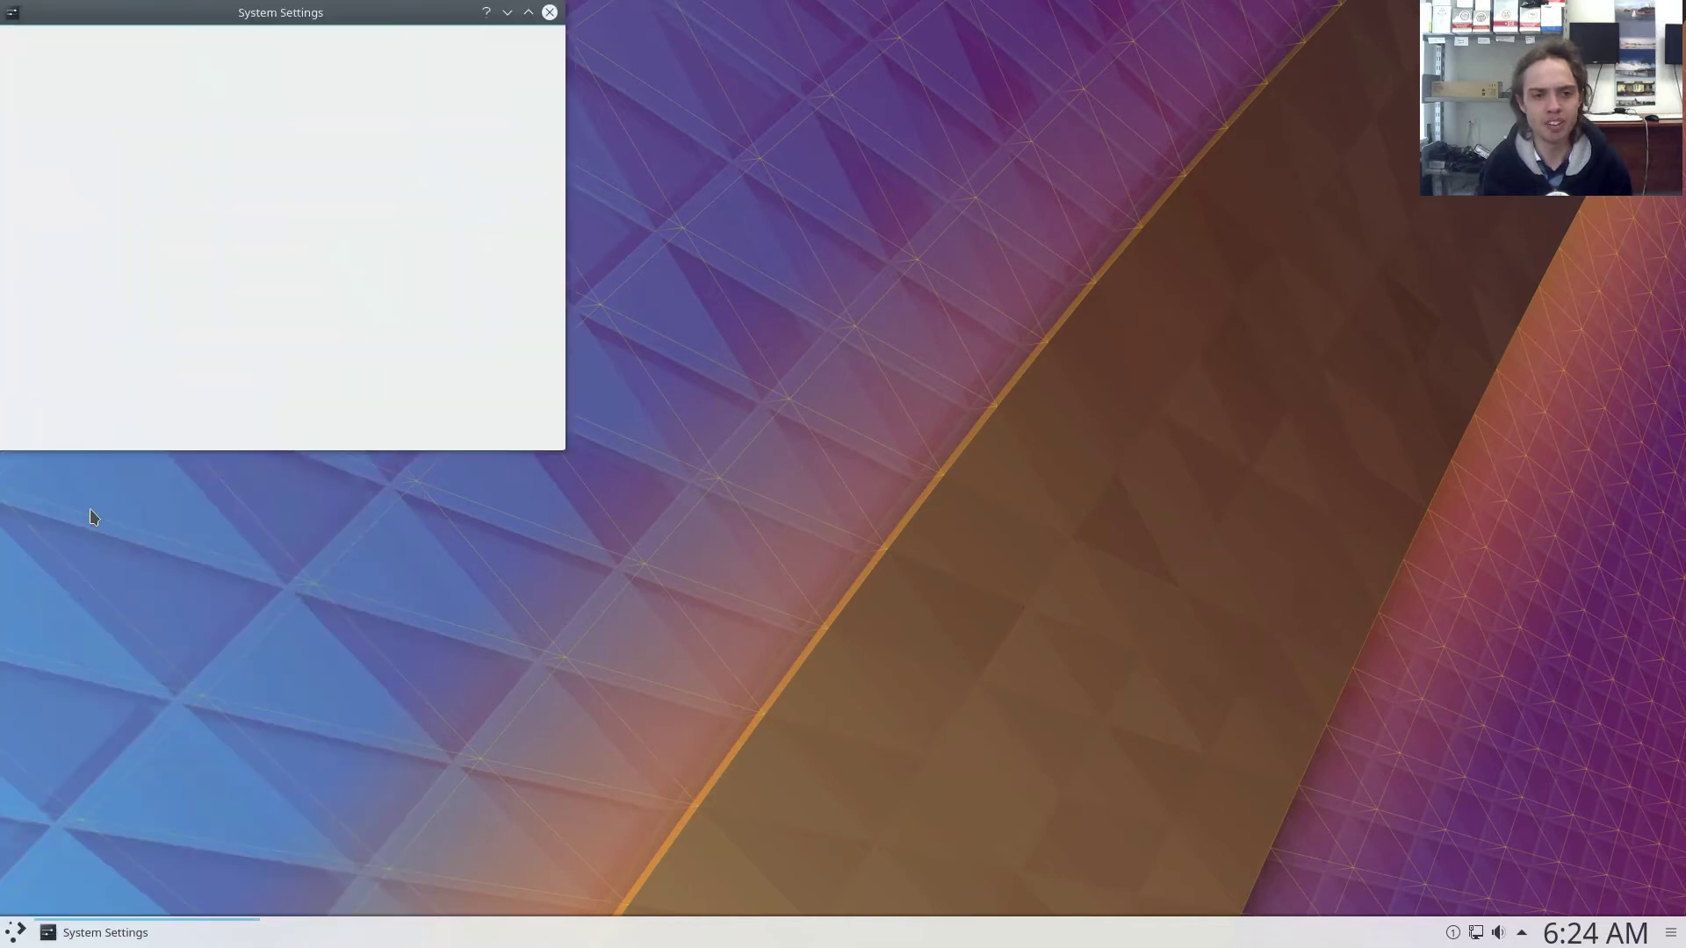
{"action": "left_click", "coordinate": [528, 13]}
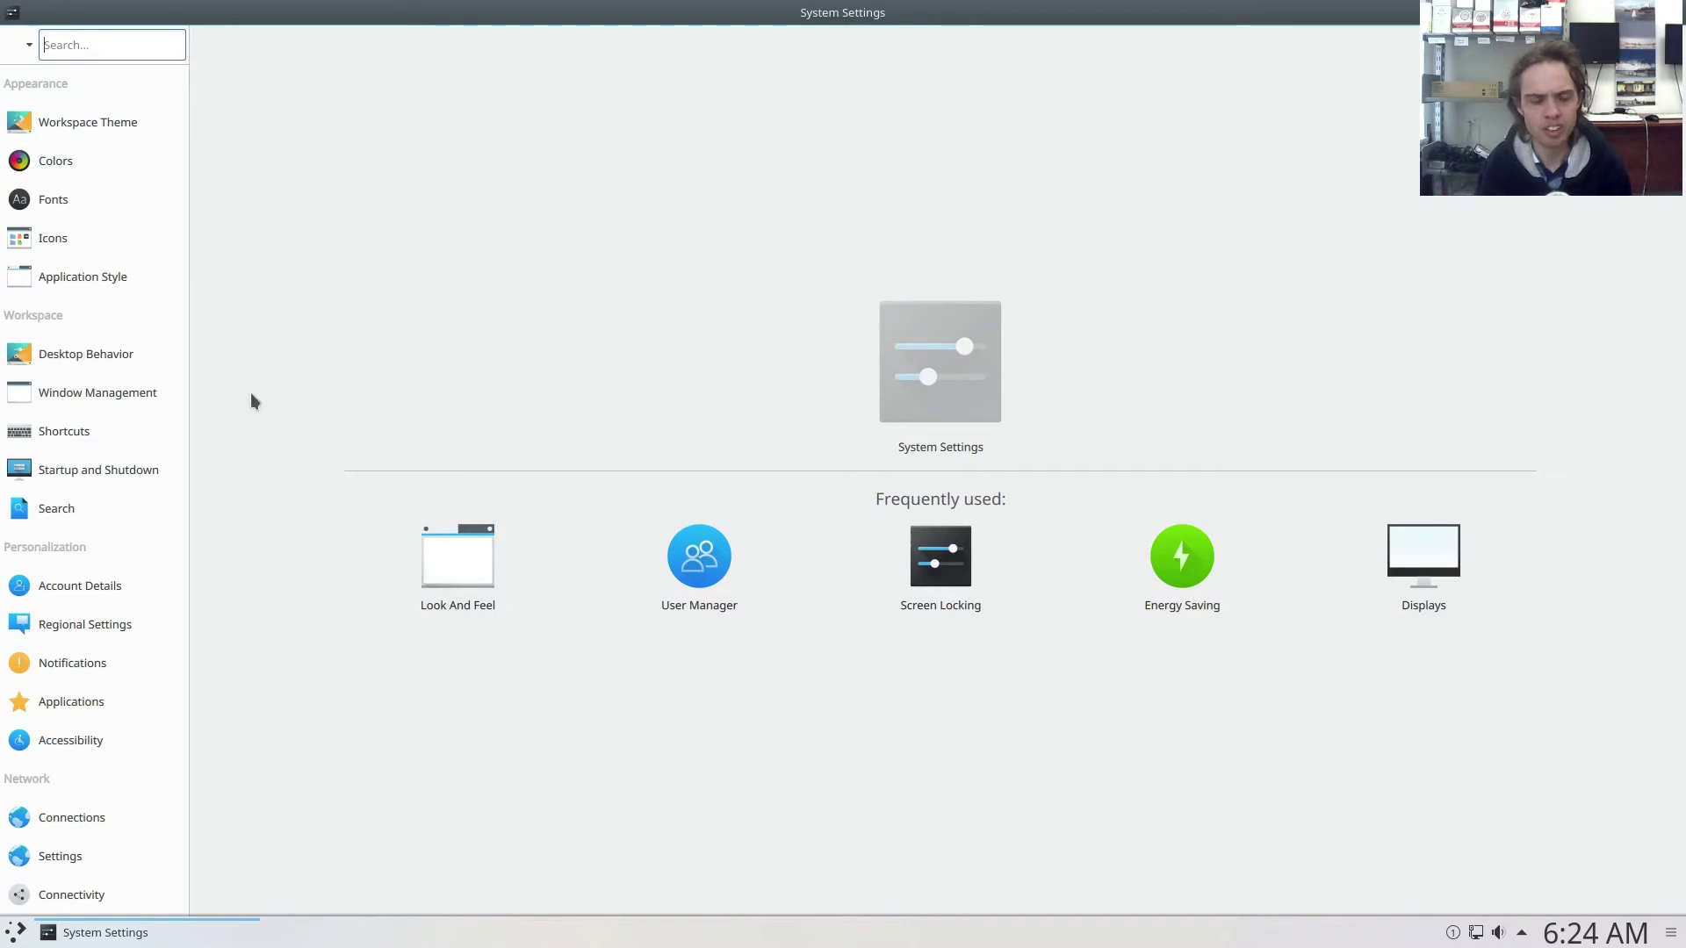
Choose the Breeze Dark Look And Feel theme under Workspace Theme.
{"action": "left_click", "coordinate": [63, 130]}
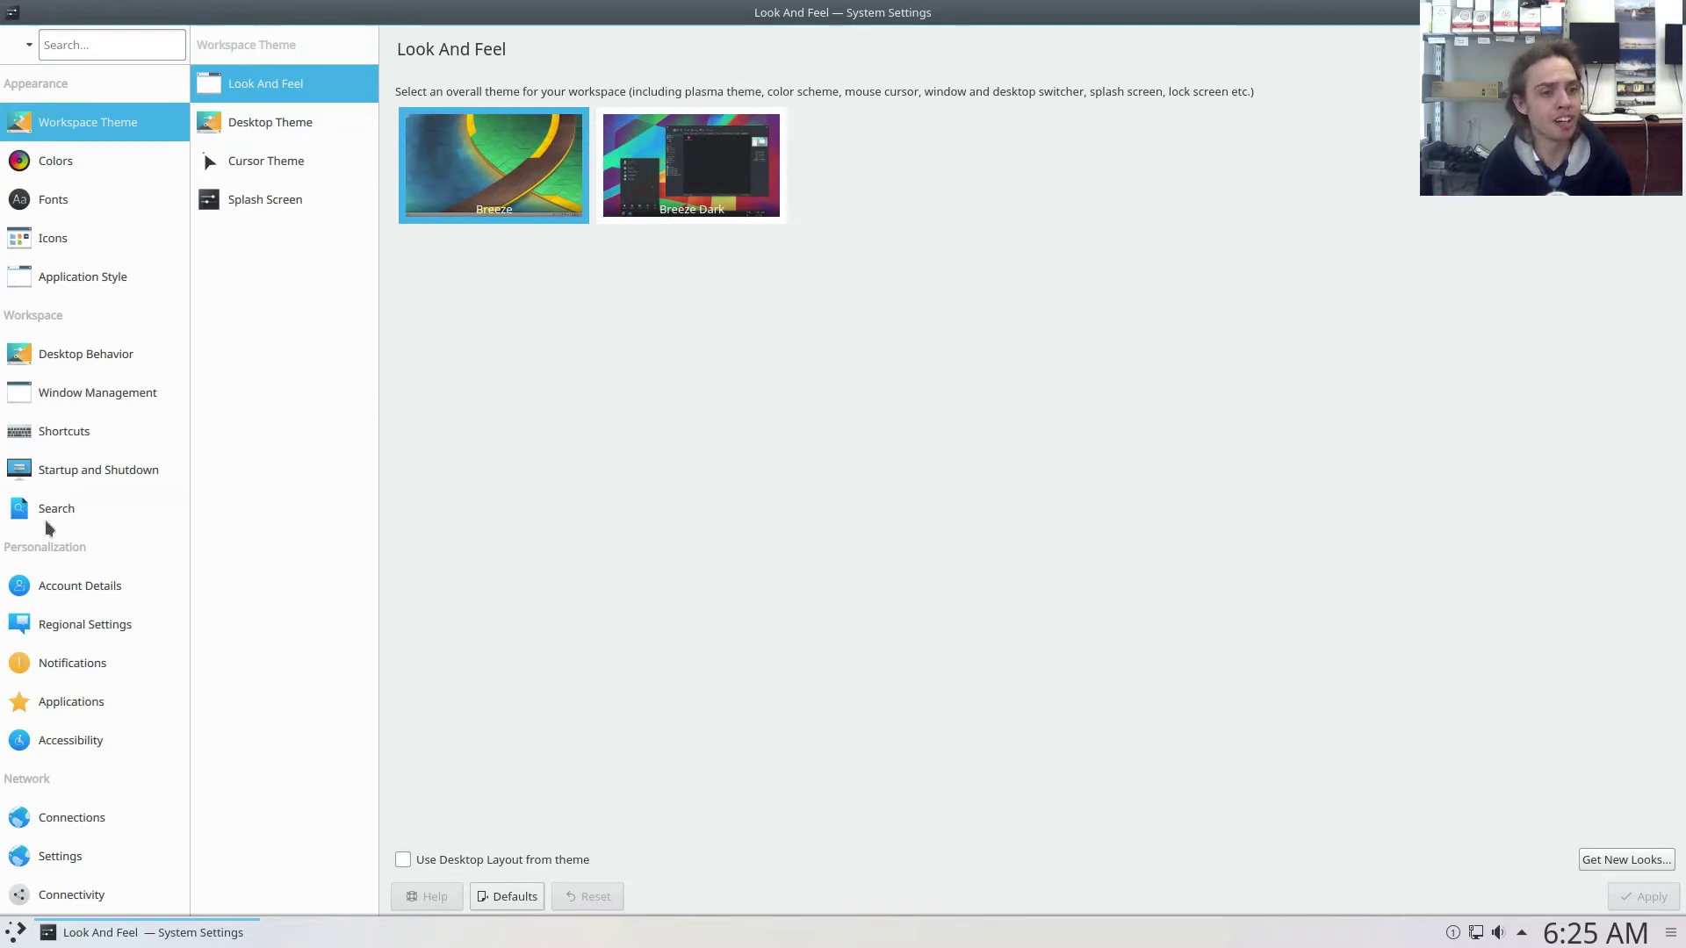
{"action": "scroll", "coordinate": [145, 526], "scroll_direction": "down", "scroll_amount": 5}
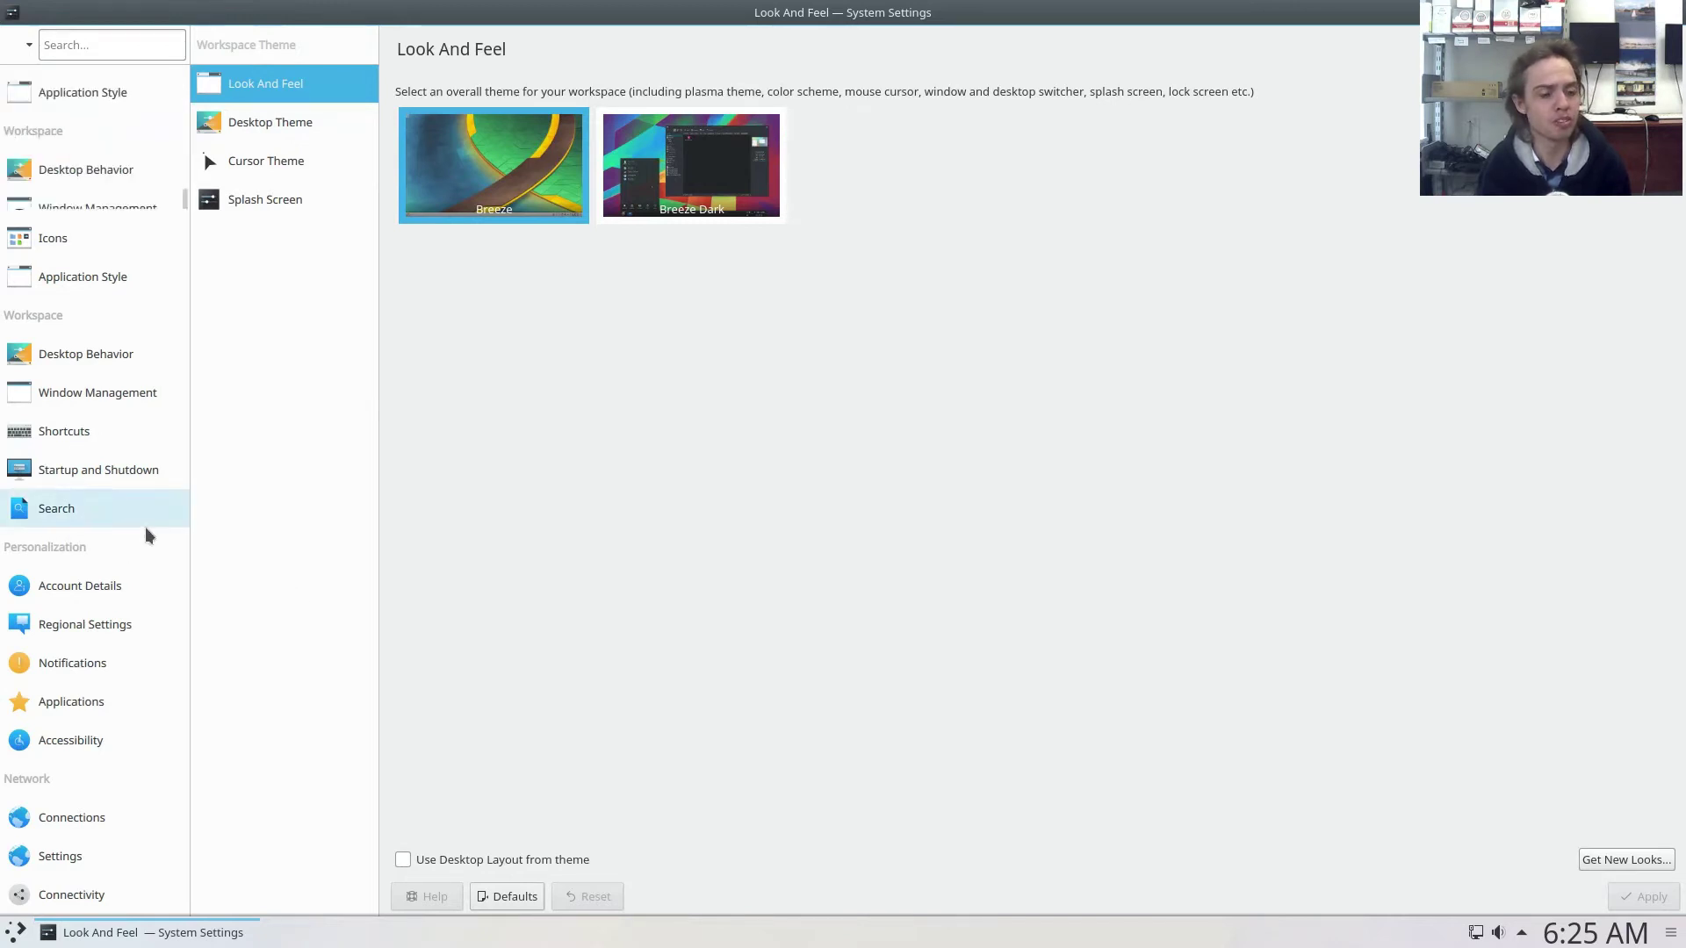
{"action": "scroll", "coordinate": [147, 534], "scroll_direction": "down", "scroll_amount": 6}
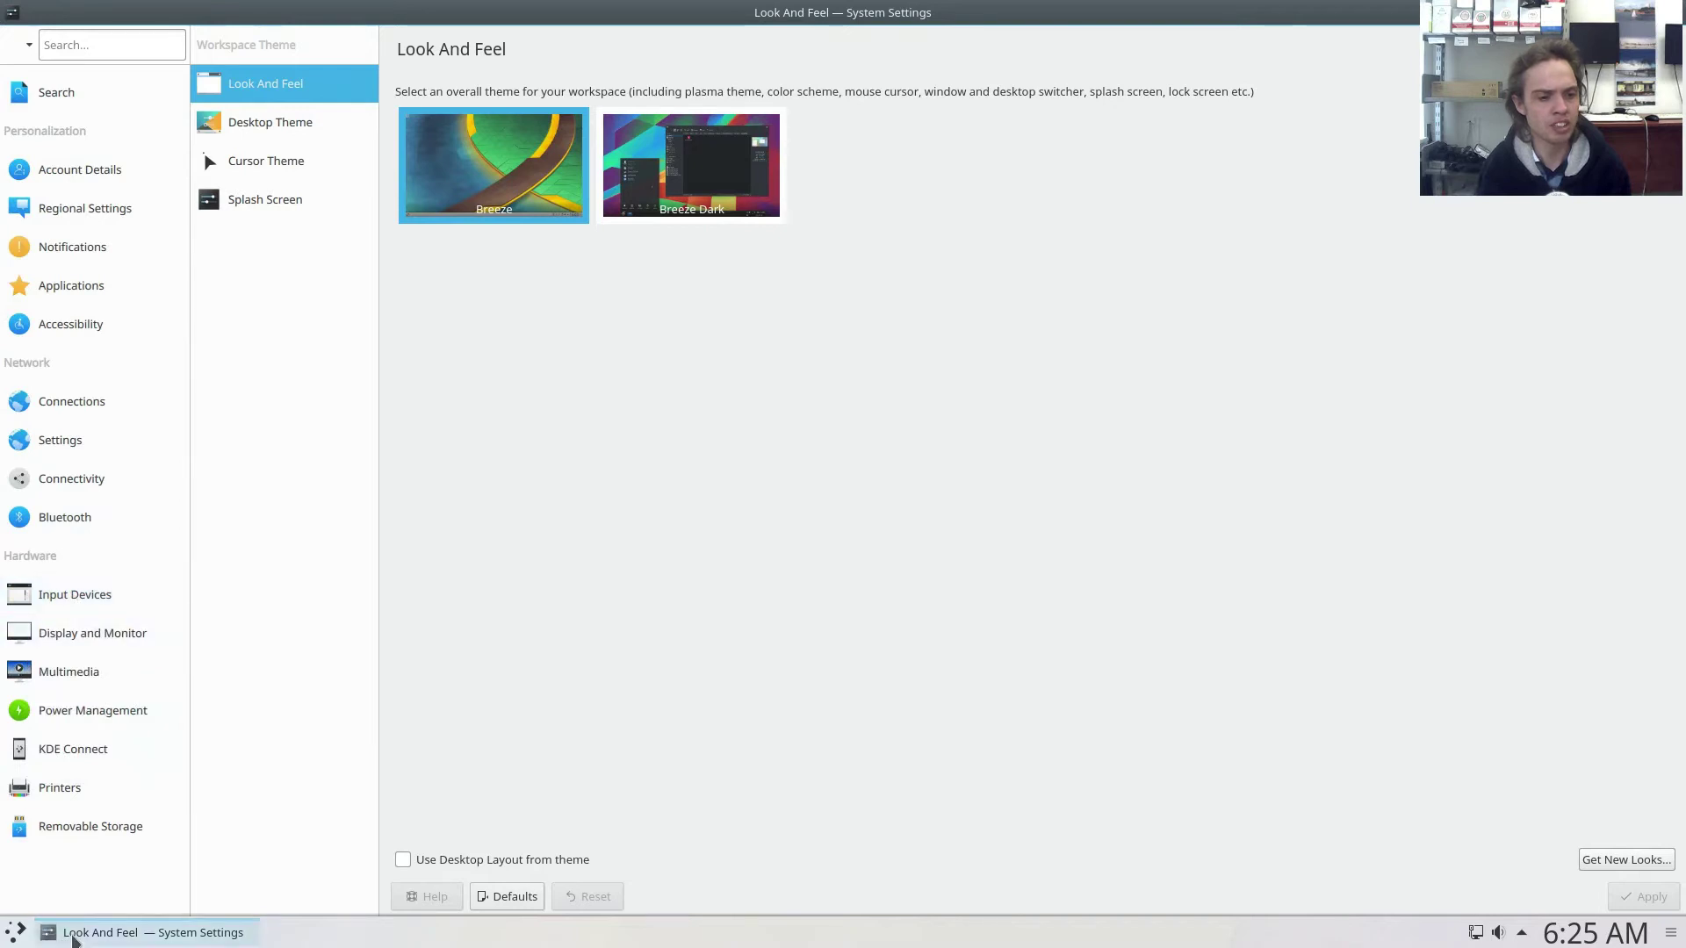
{"action": "mouse_move", "coordinate": [73, 940]}
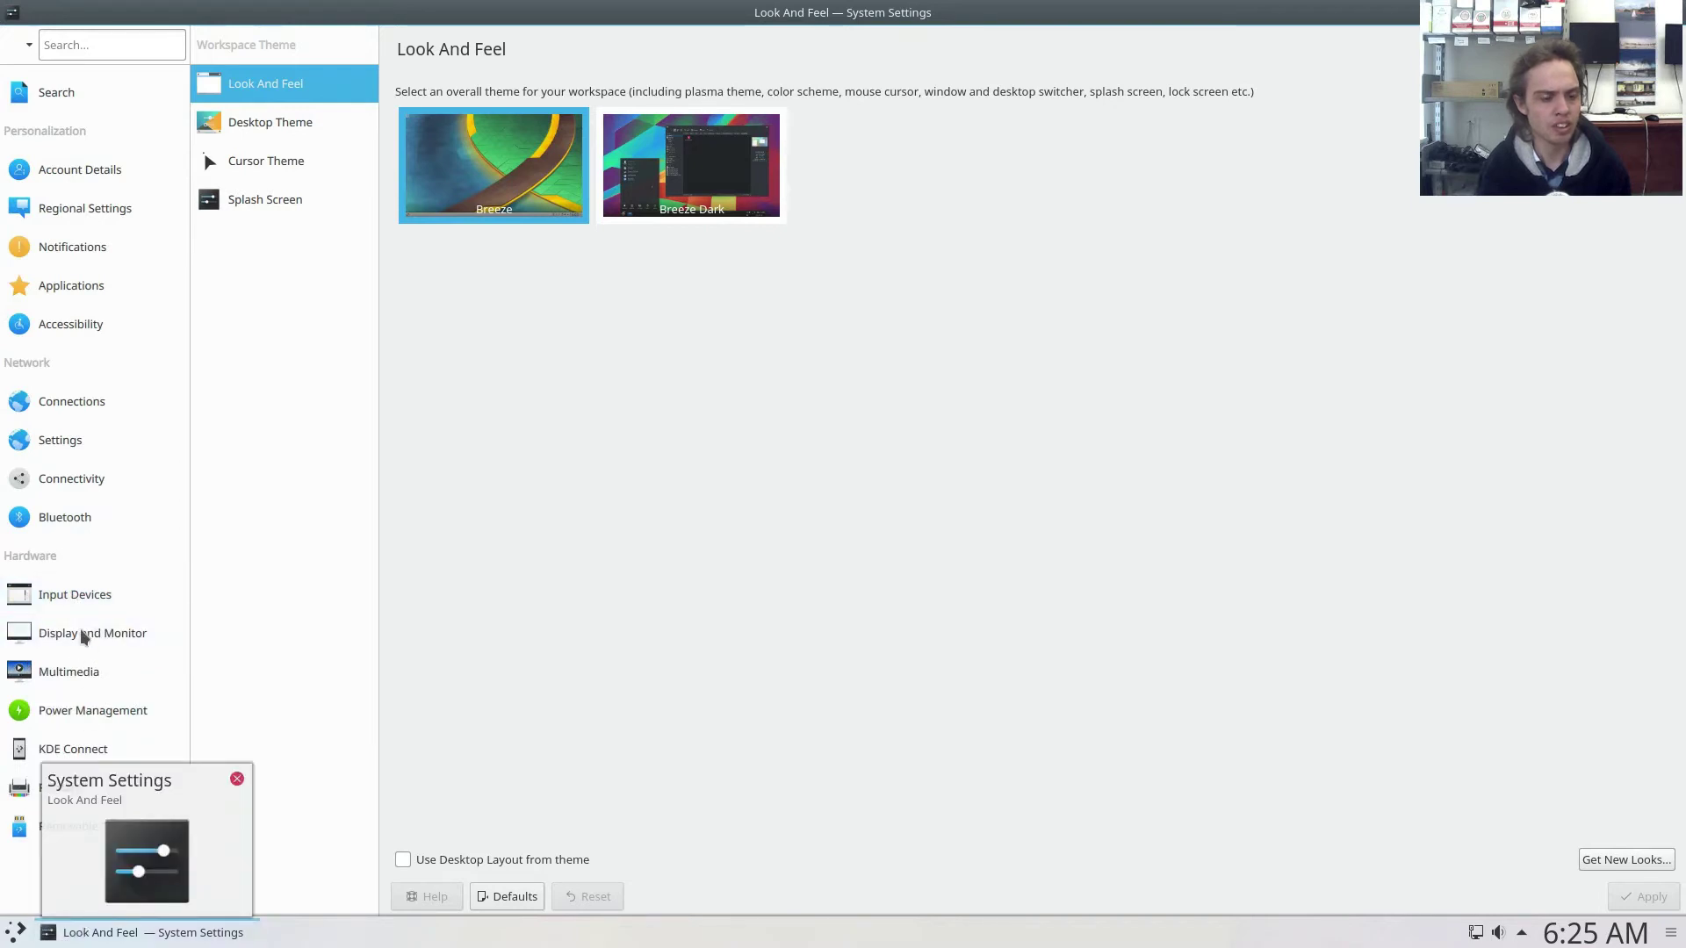
{"action": "mouse_move", "coordinate": [83, 636]}
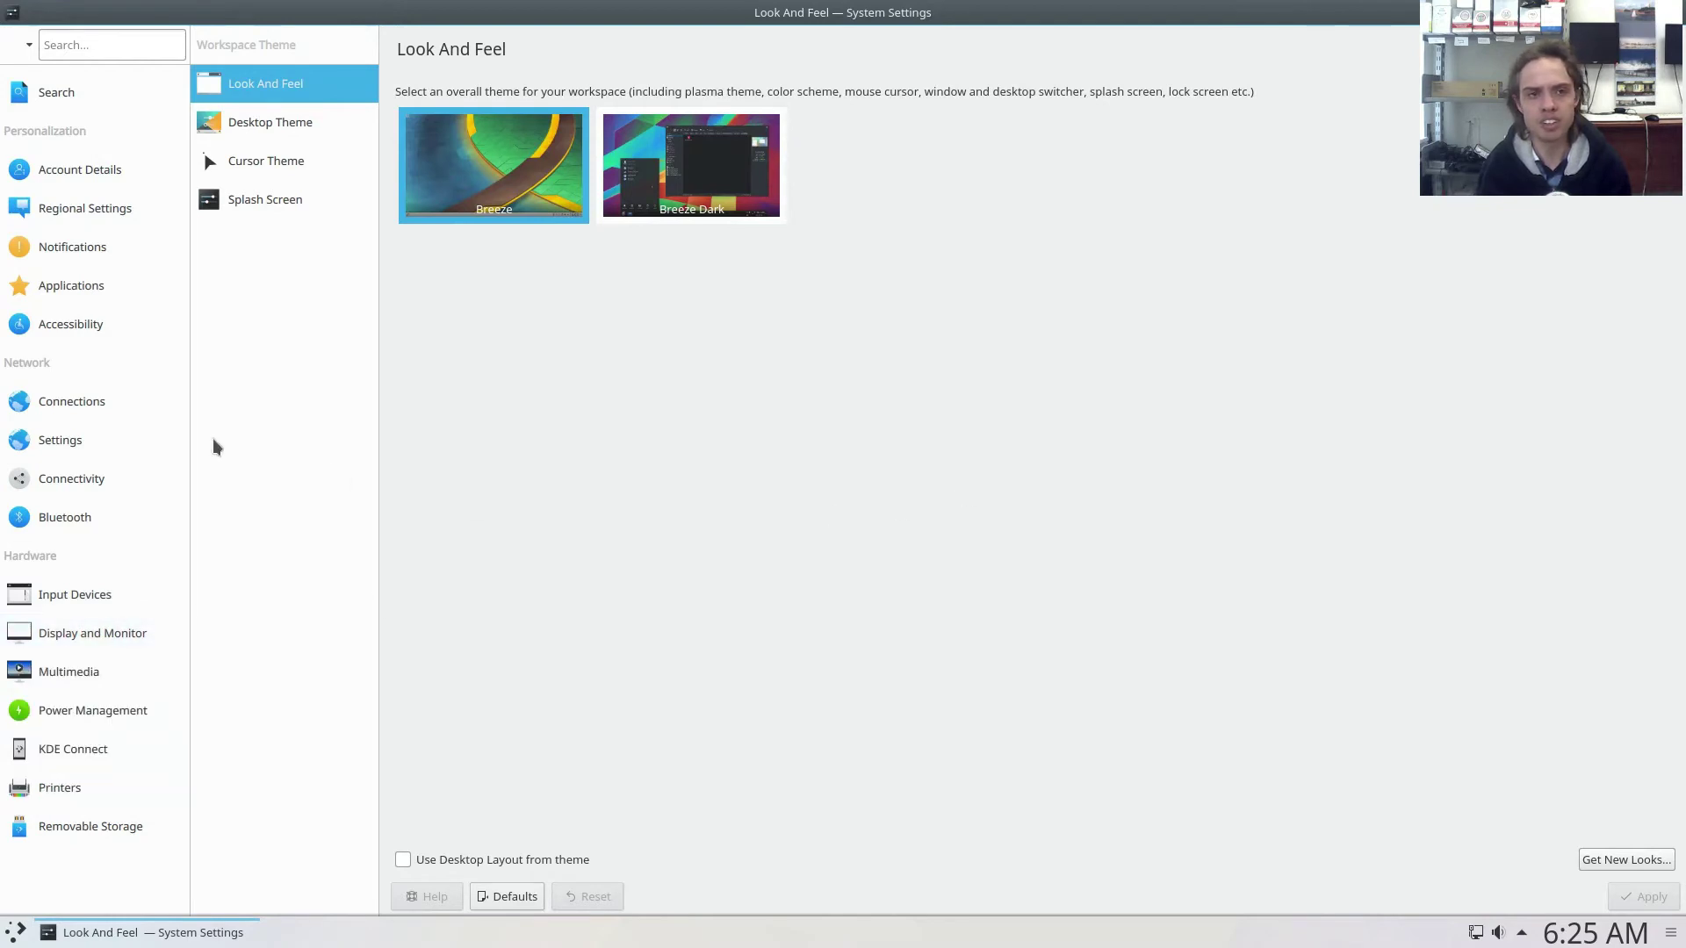
{"action": "left_click", "coordinate": [732, 212]}
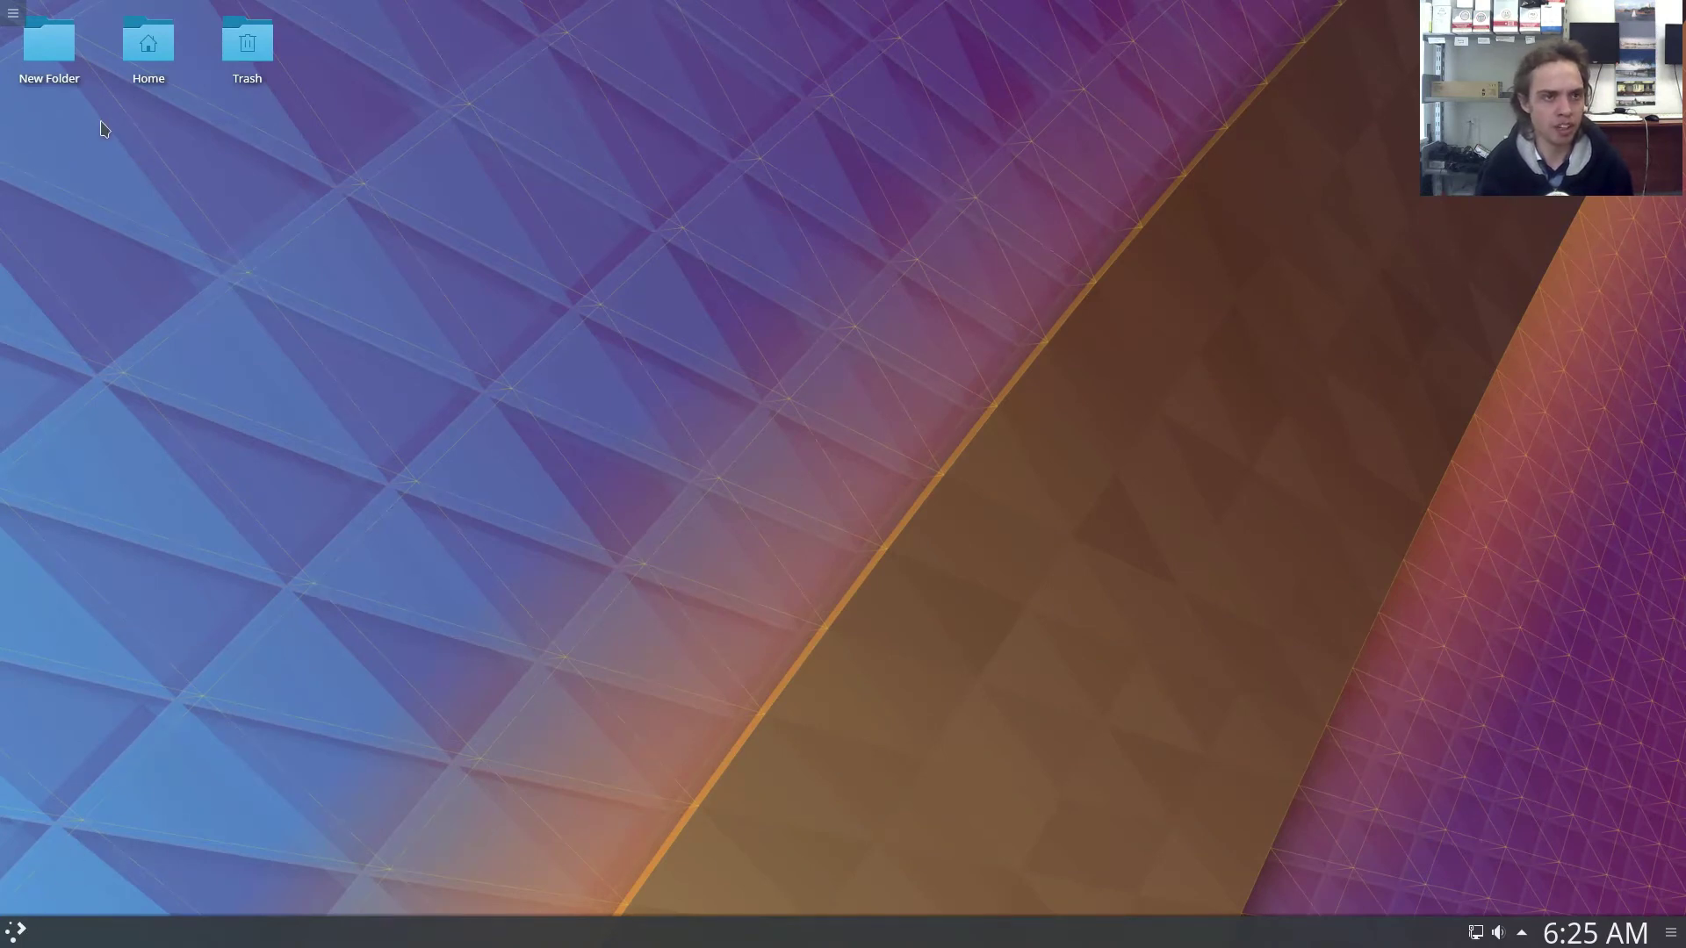
Open Home in Dolphin, confirm version 17.11.70 in About Dolphin, then close Dolphin.
{"action": "left_click", "coordinate": [147, 53]}
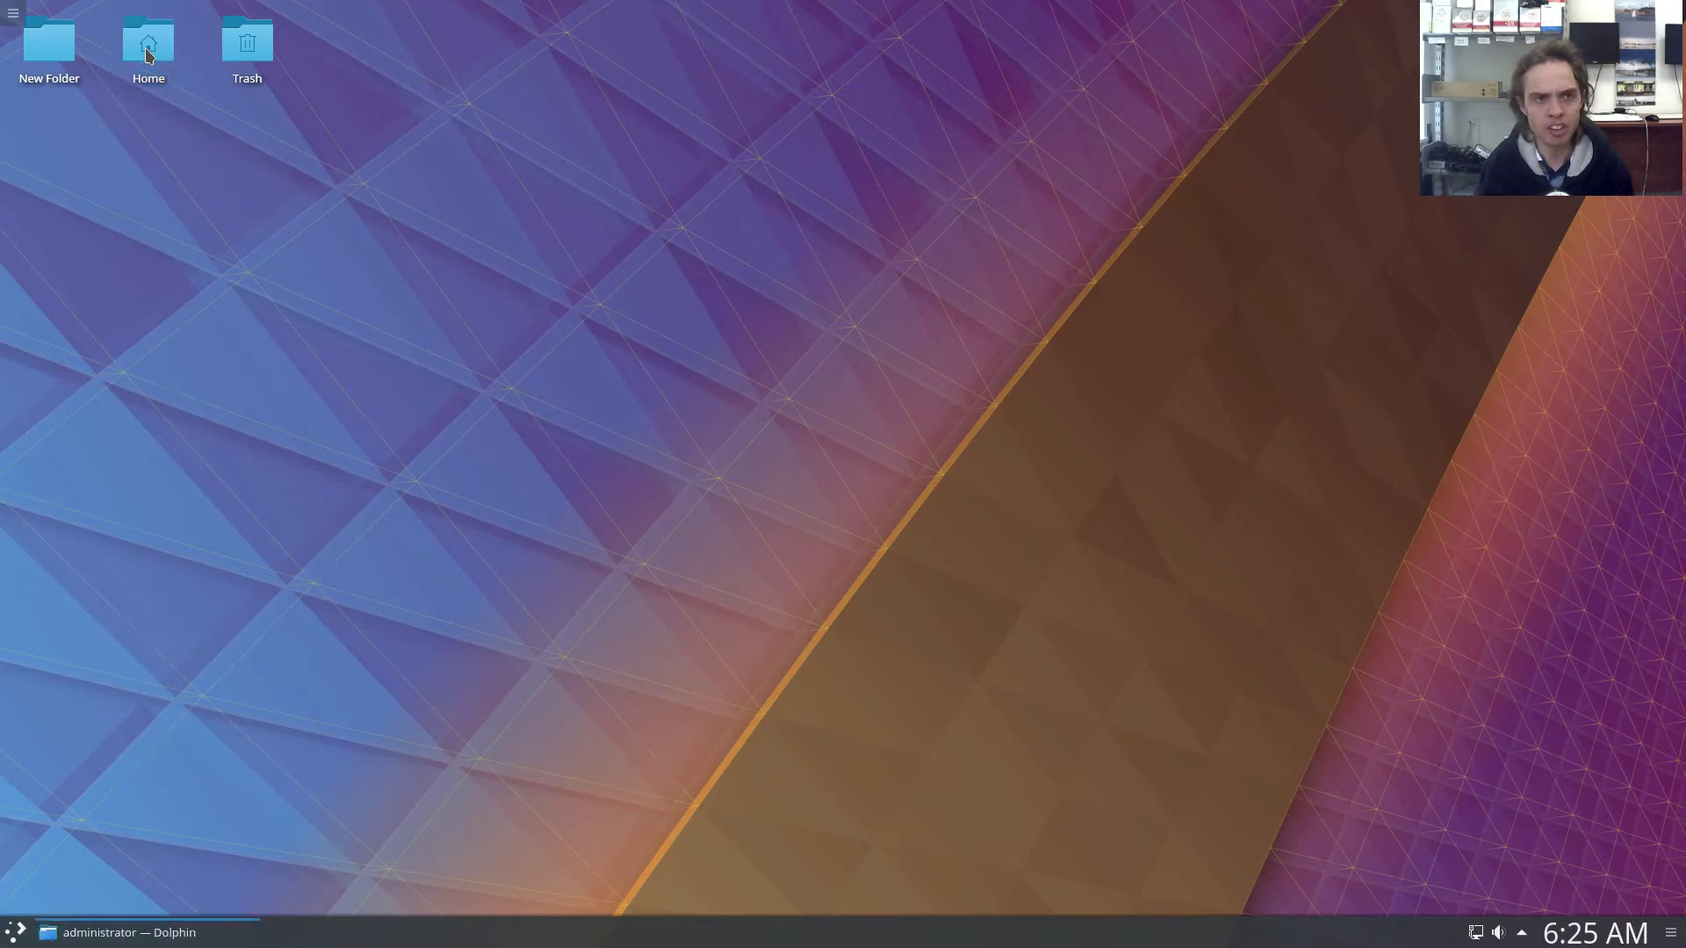
{"action": "left_click", "coordinate": [411, 42]}
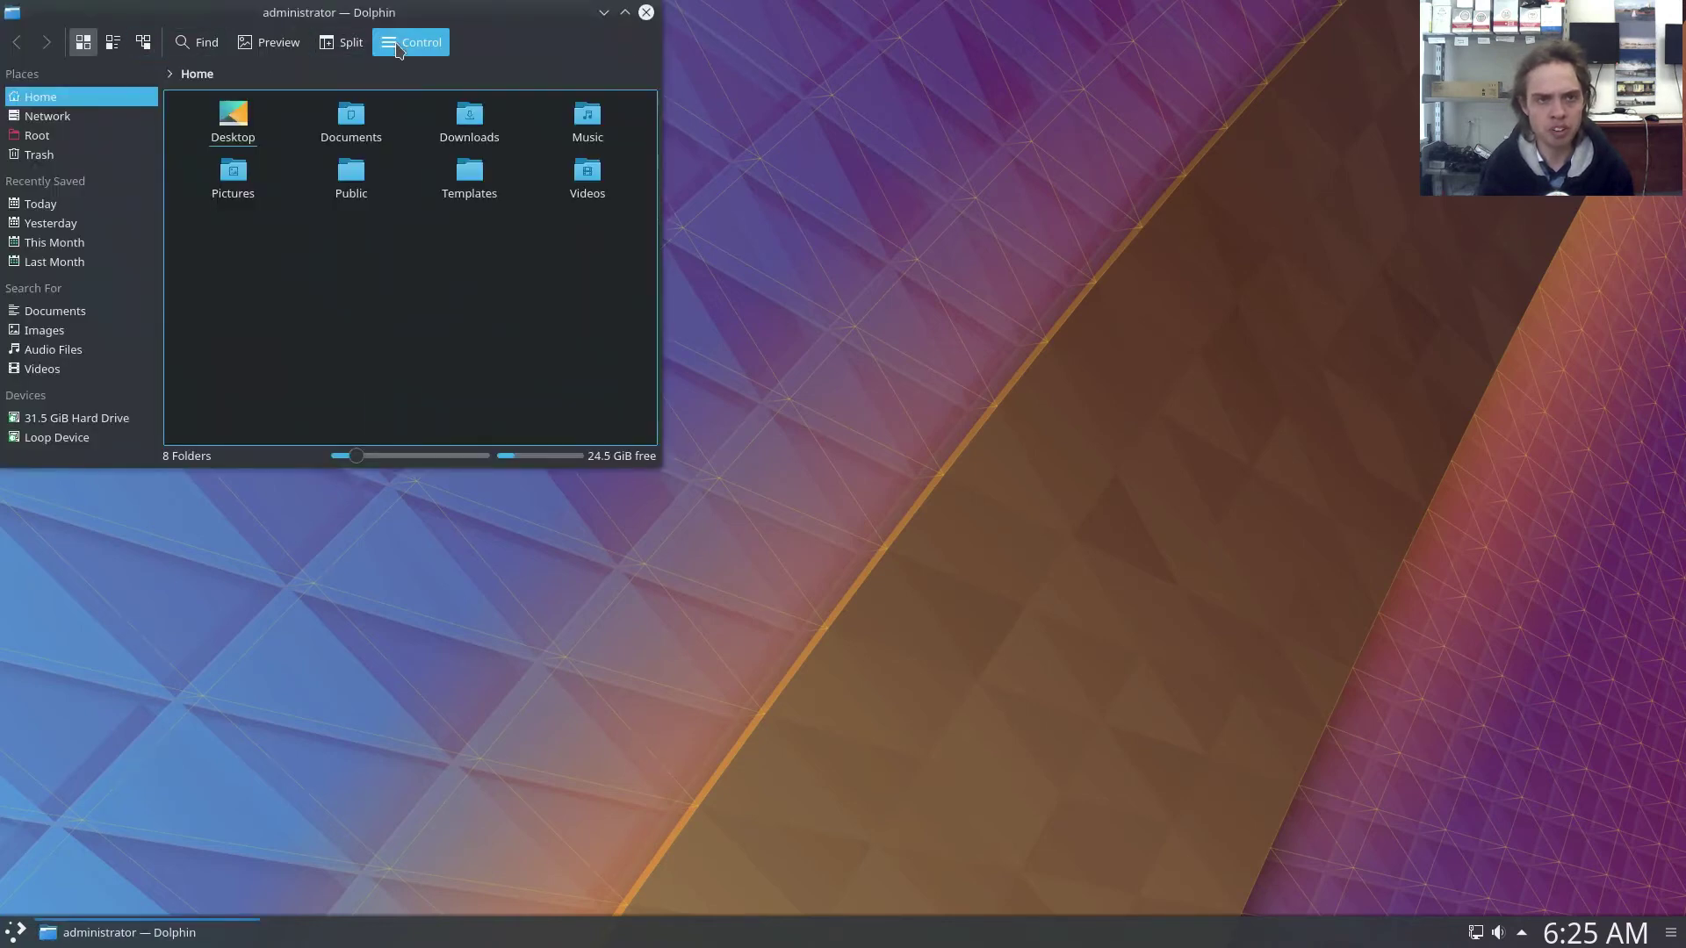
{"action": "mouse_move", "coordinate": [550, 489]}
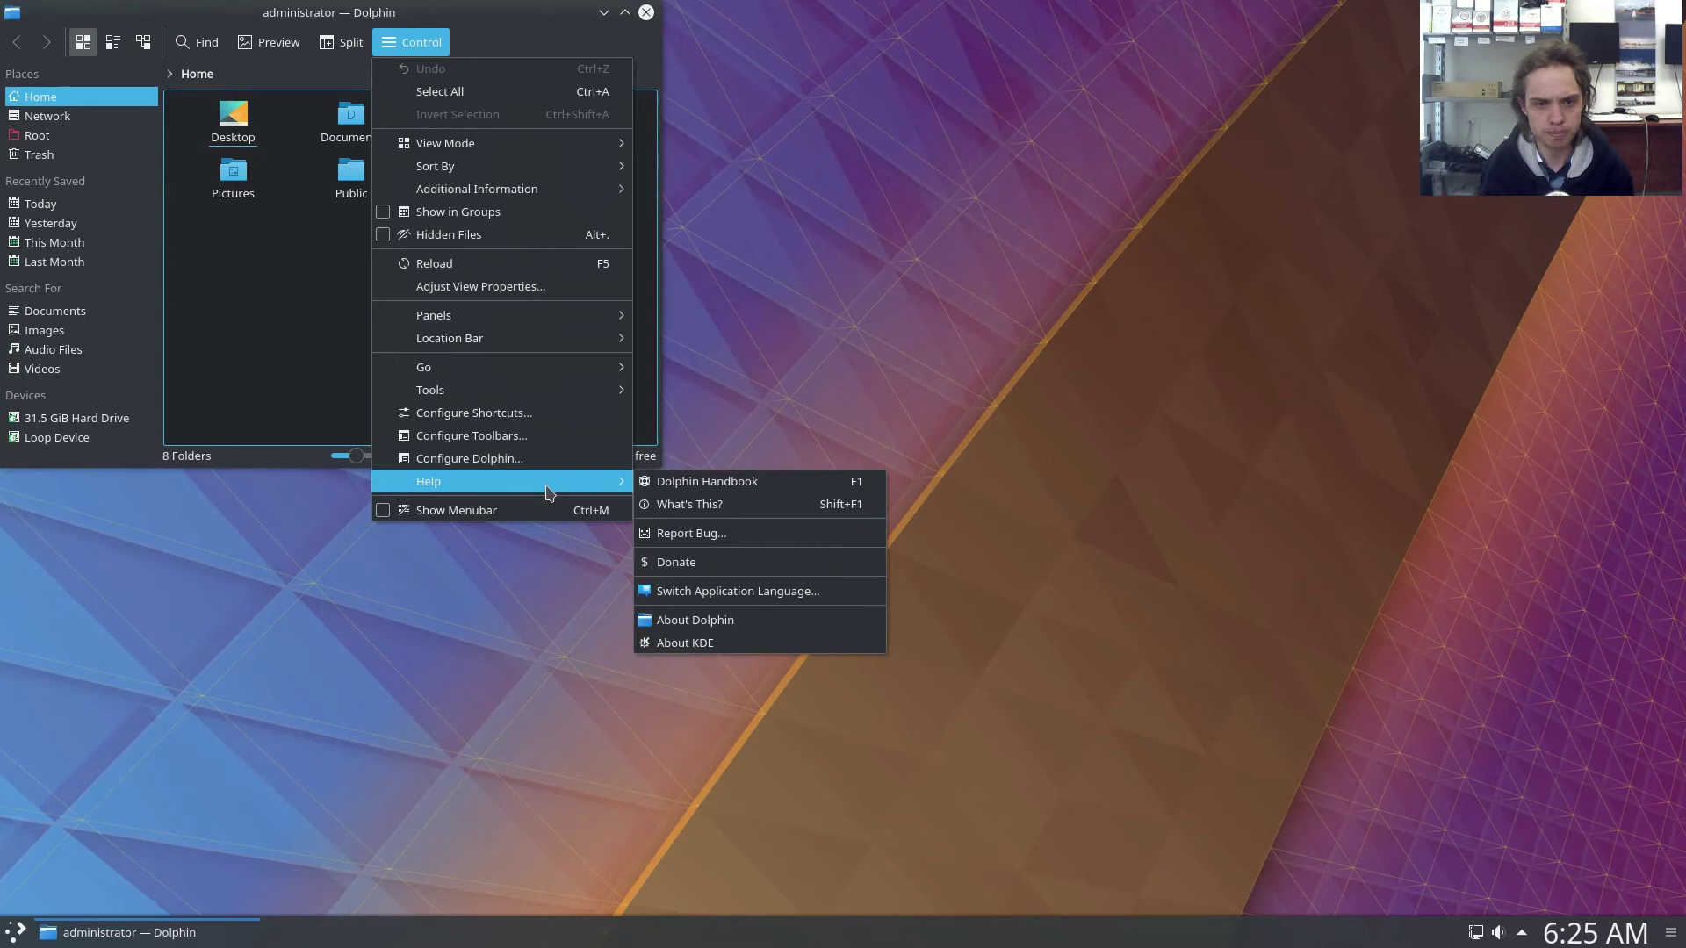
{"action": "left_click", "coordinate": [719, 626]}
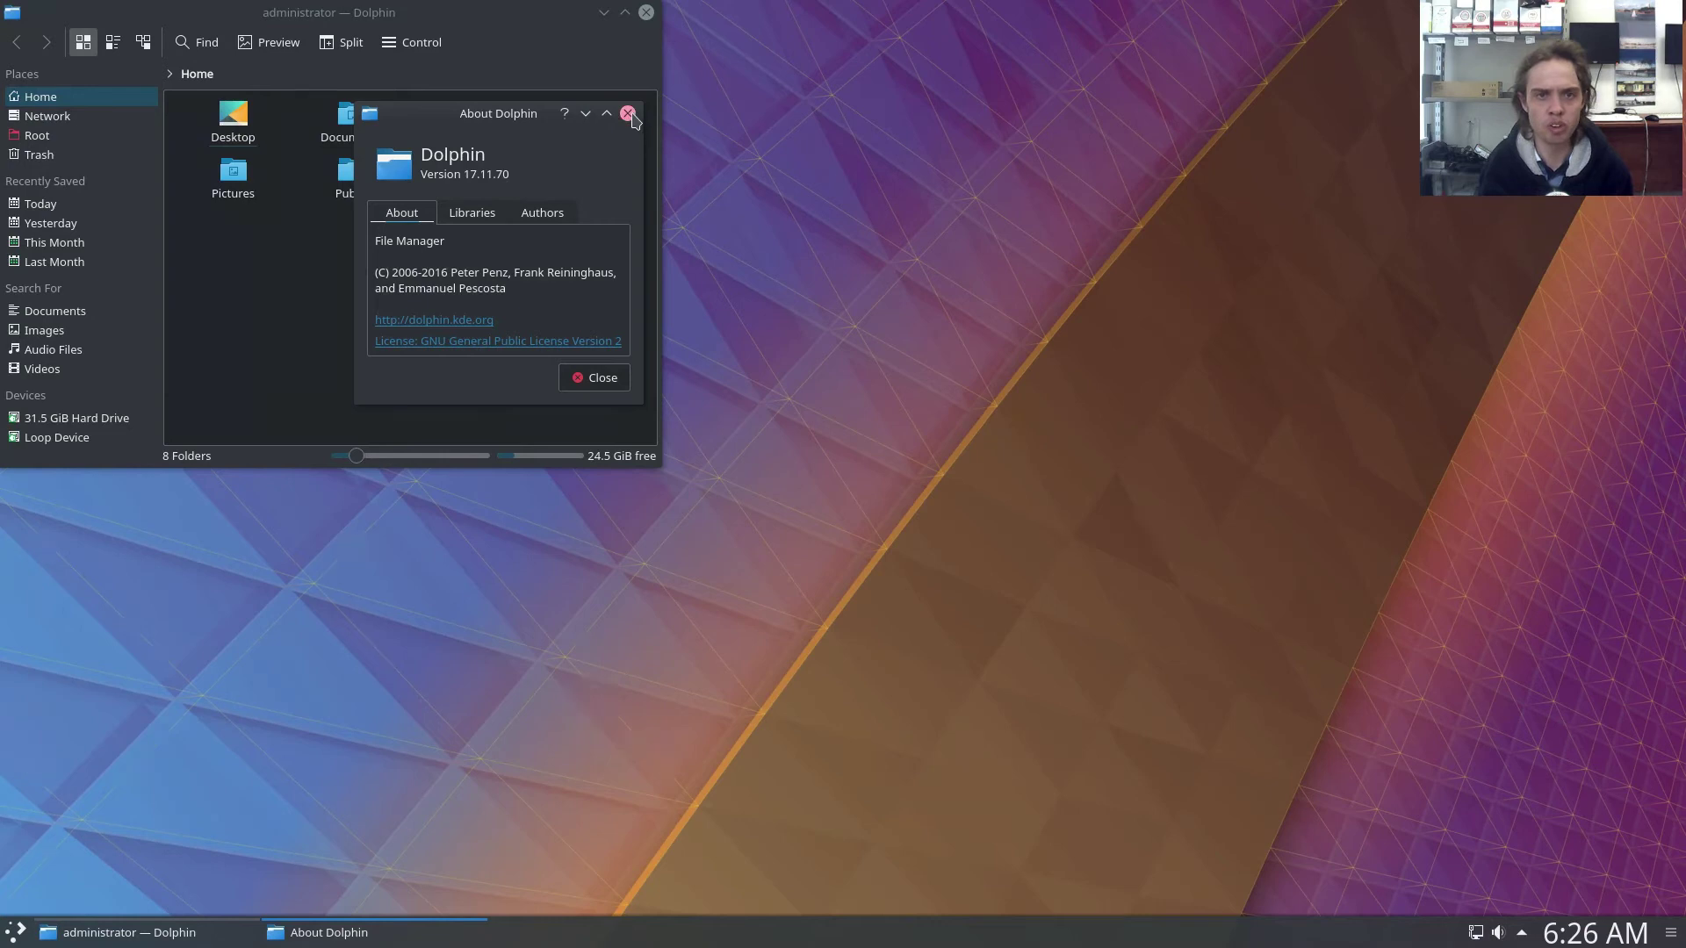
{"action": "left_click", "coordinate": [628, 113]}
{"action": "left_click", "coordinate": [646, 12]}
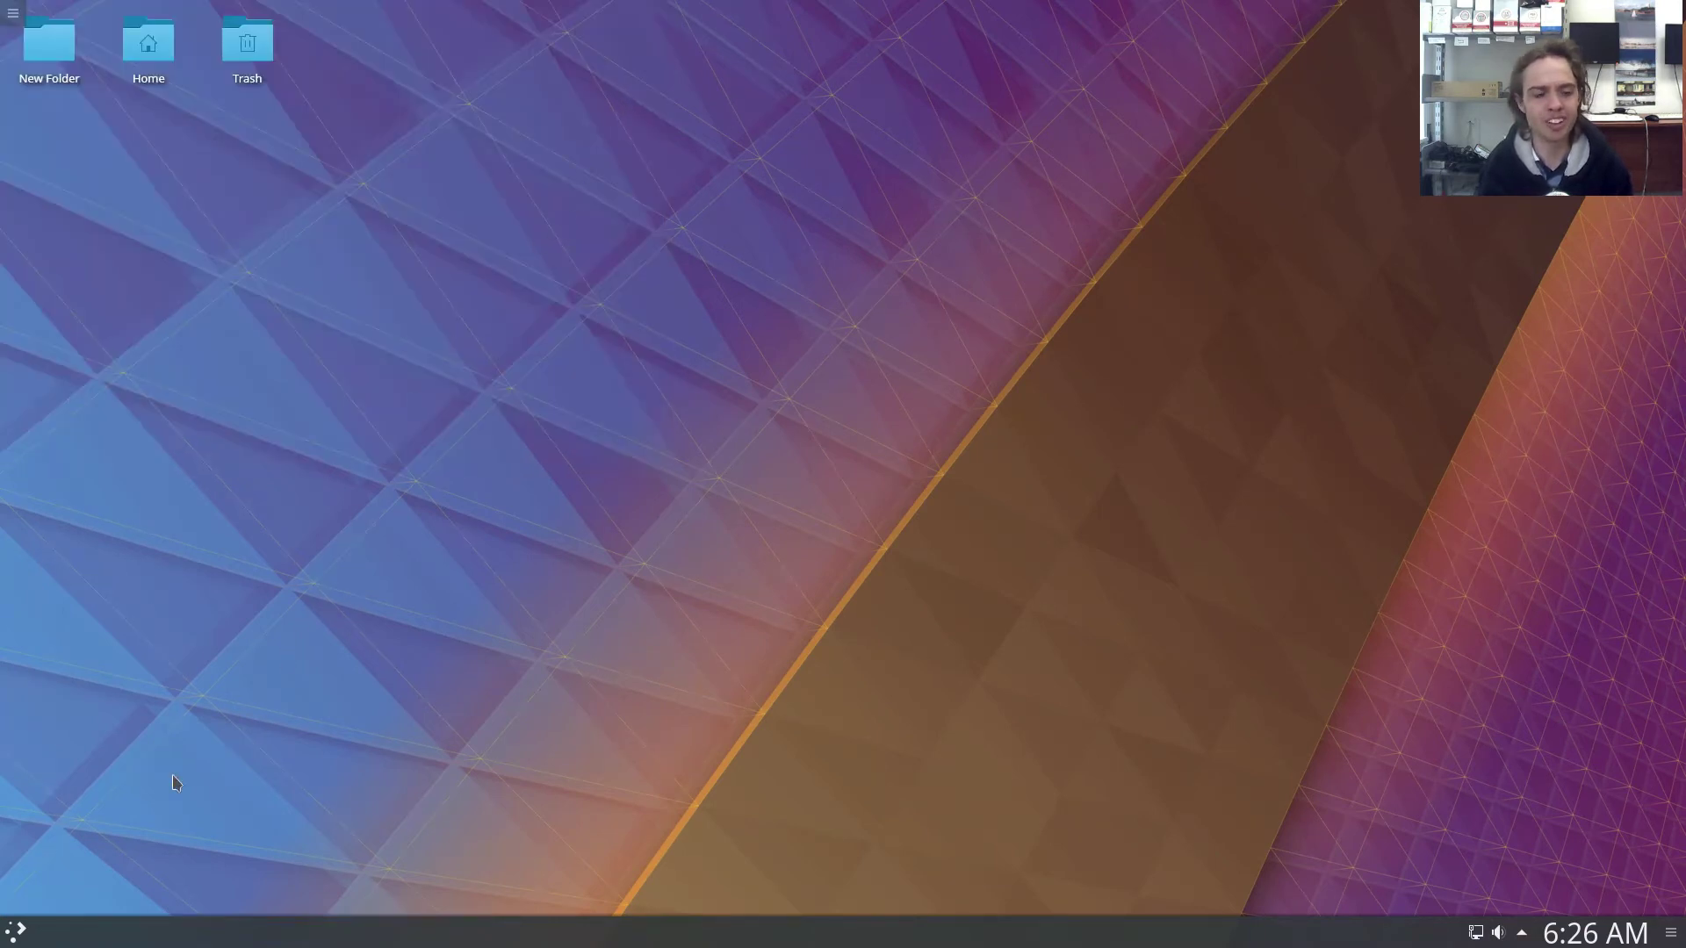
Launch Info Center from a launcher search for 'i'.
{"action": "left_click", "coordinate": [18, 932]}
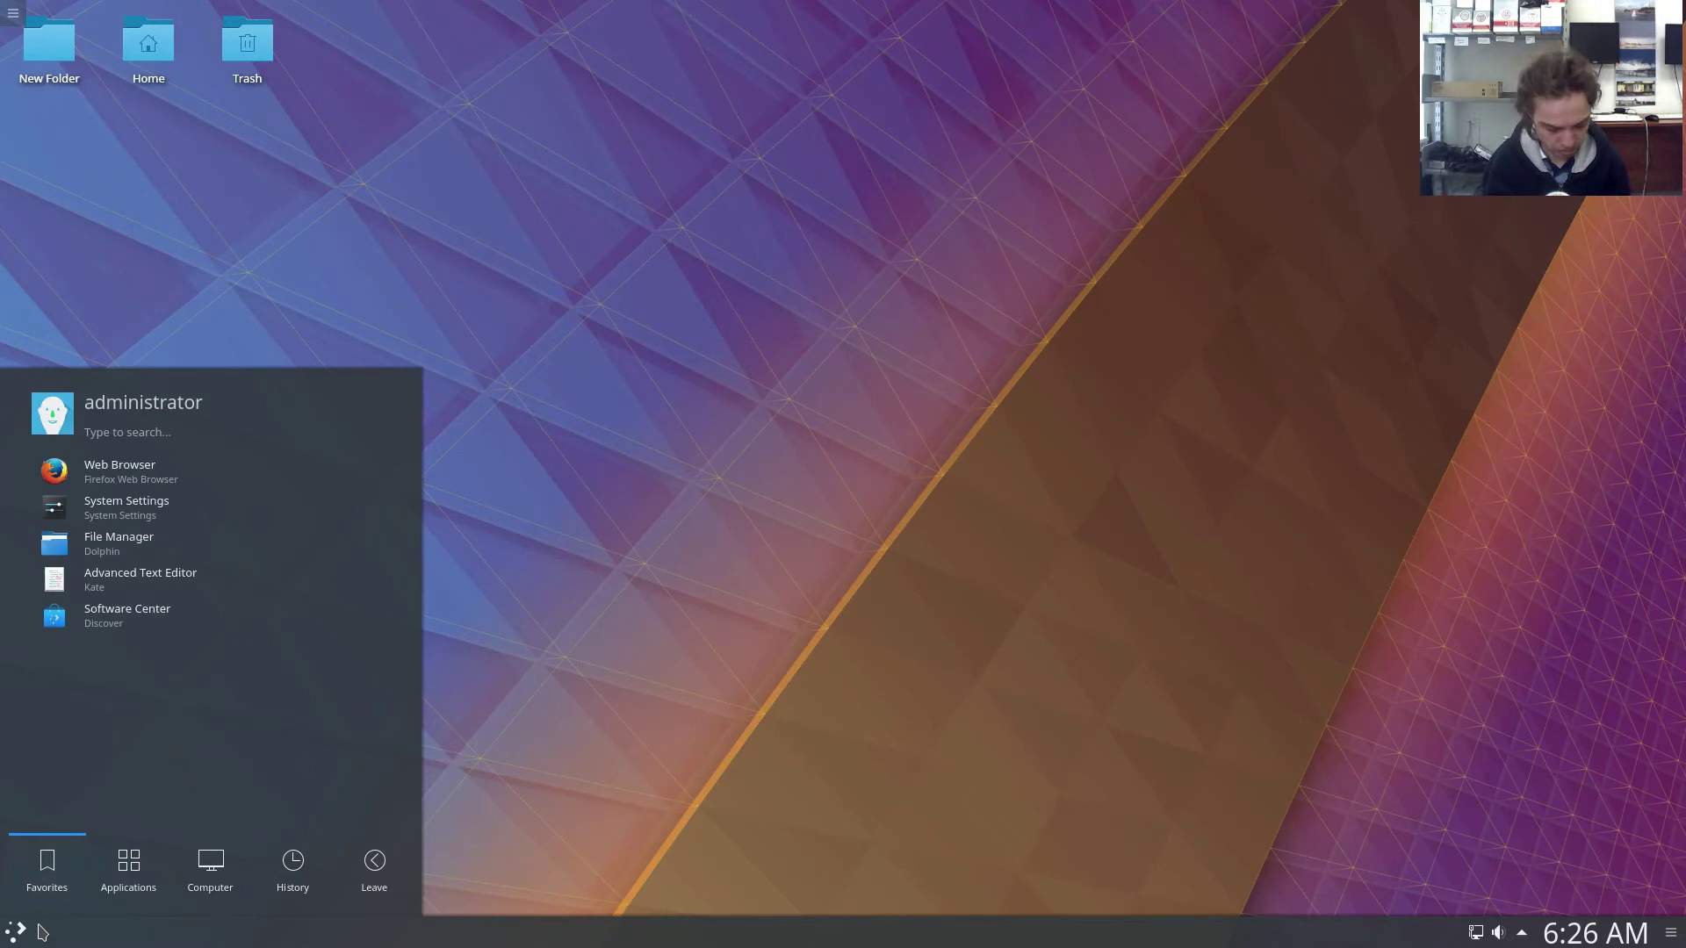
{"action": "type", "text": "inf"}
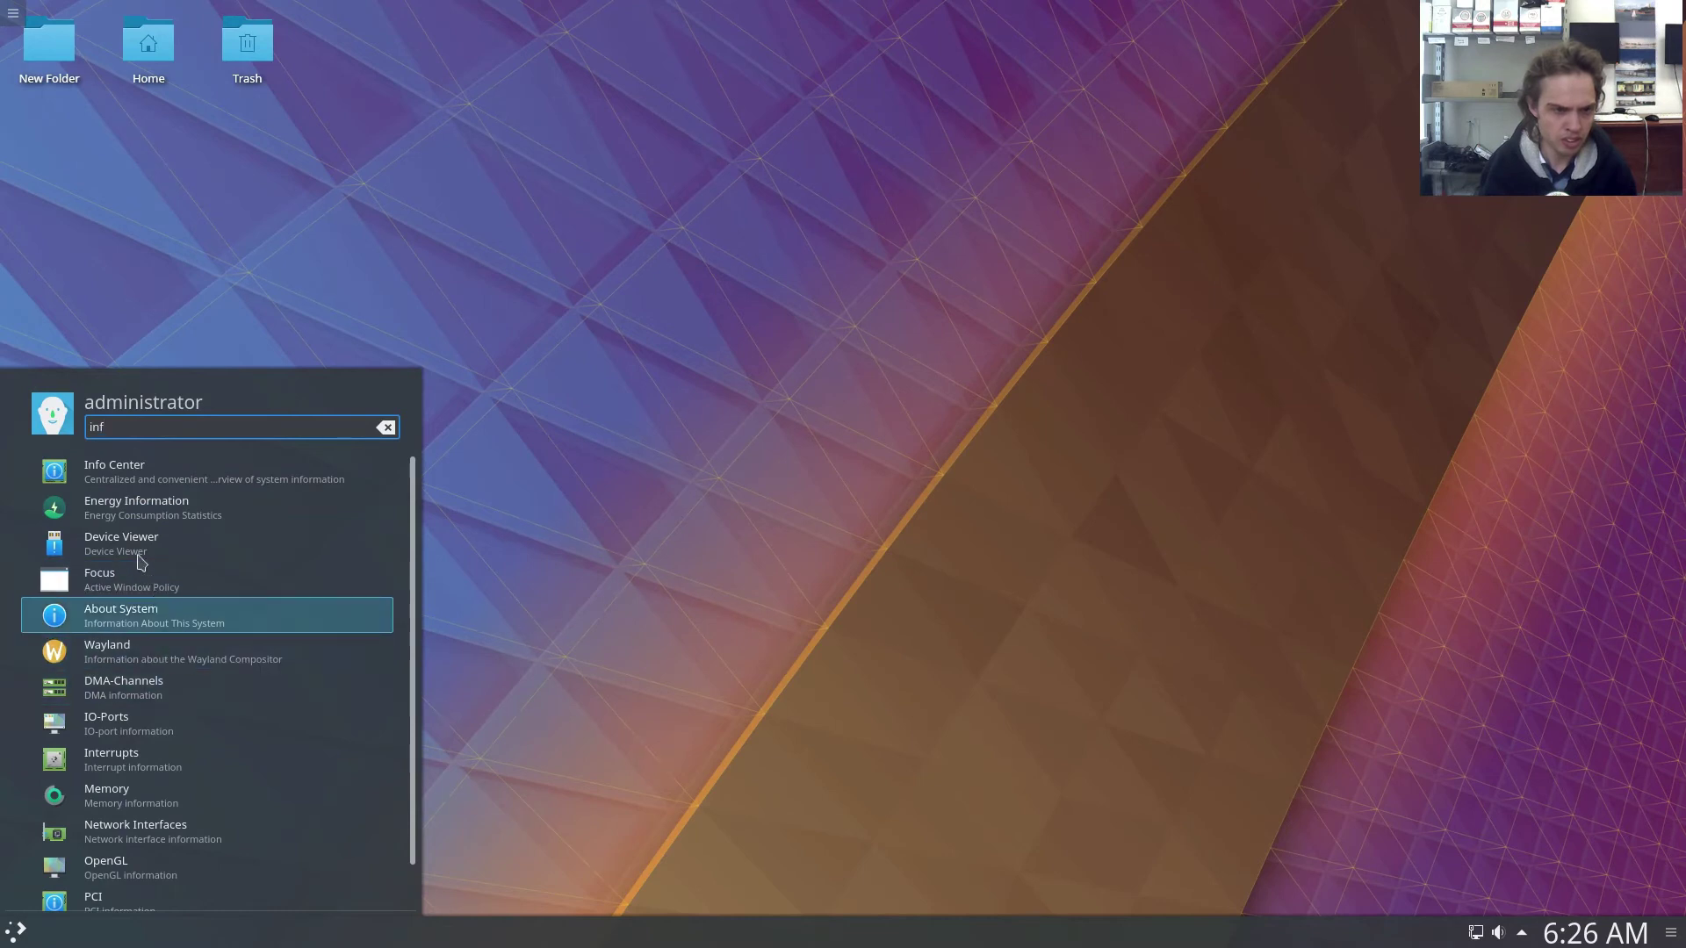
{"action": "left_click", "coordinate": [126, 488]}
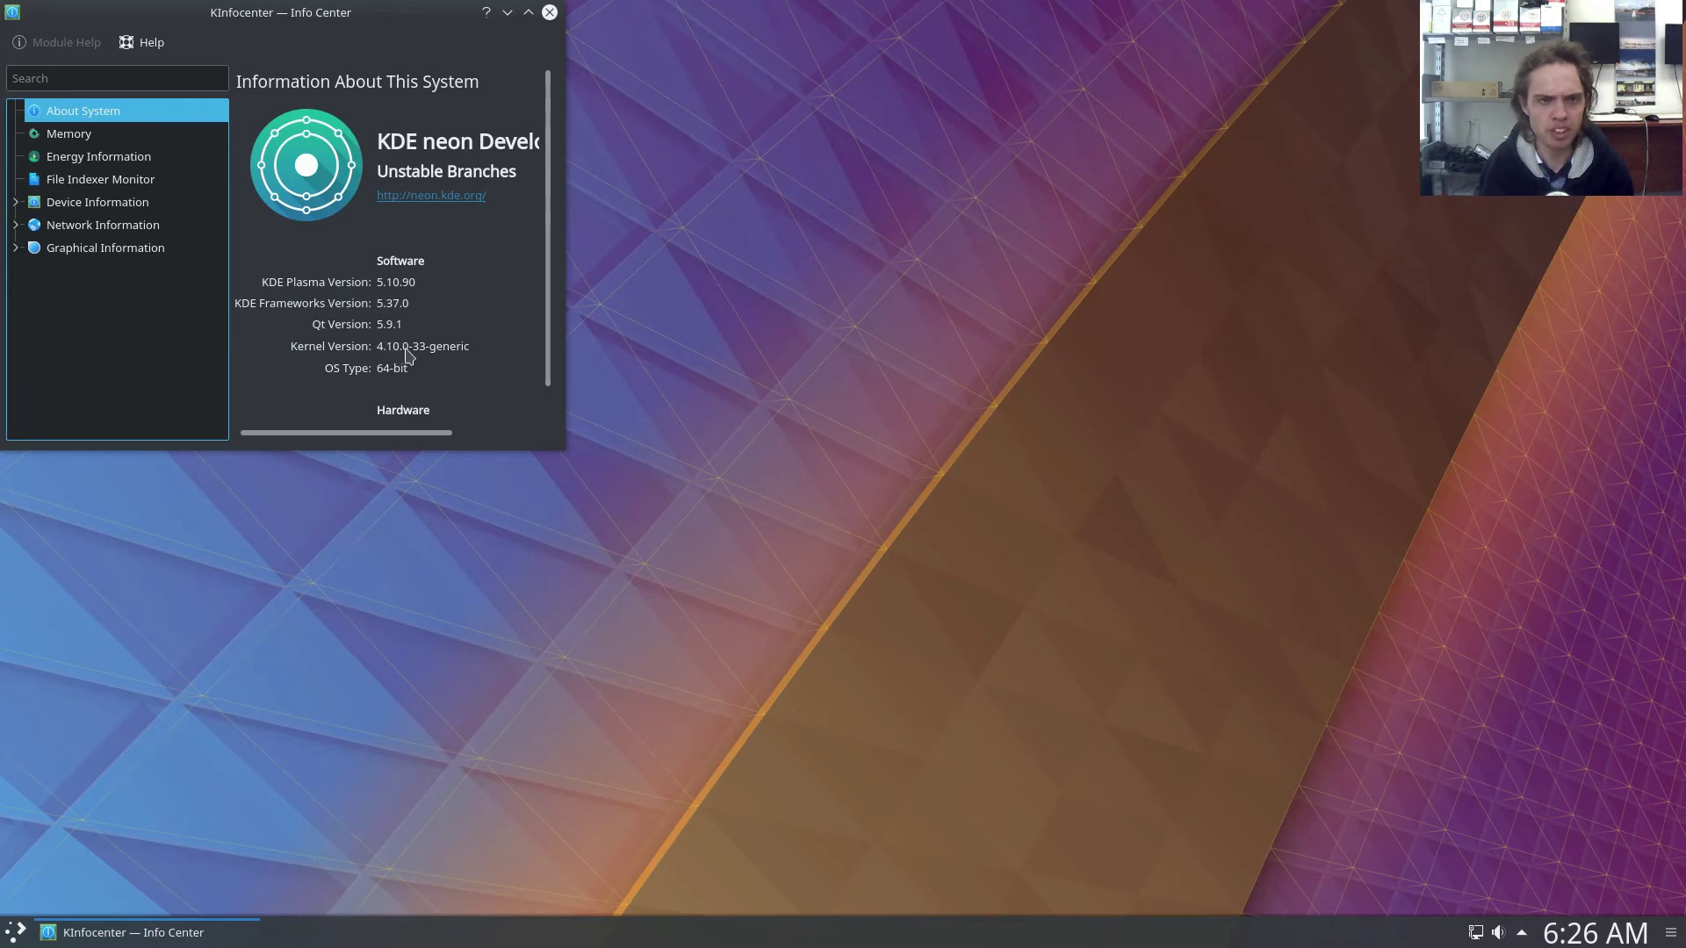
Browse the Memory, Wayland, X-Server and OpenGL pages under Graphical Information.
{"action": "left_click", "coordinate": [62, 141]}
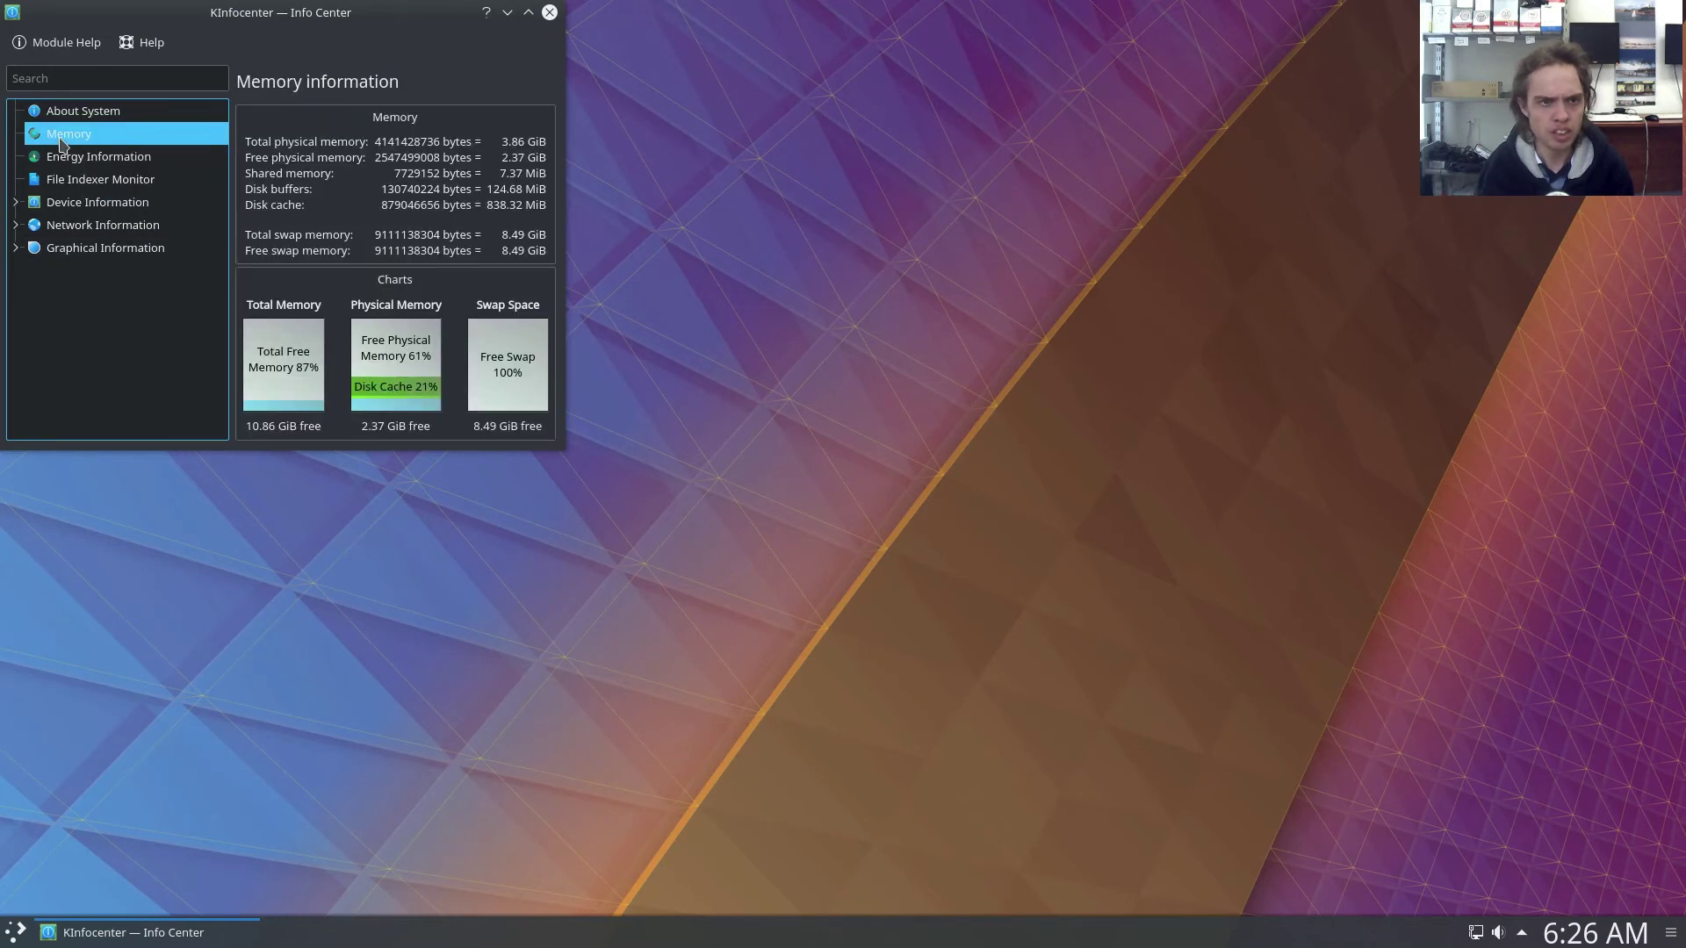
{"action": "left_click", "coordinate": [75, 253]}
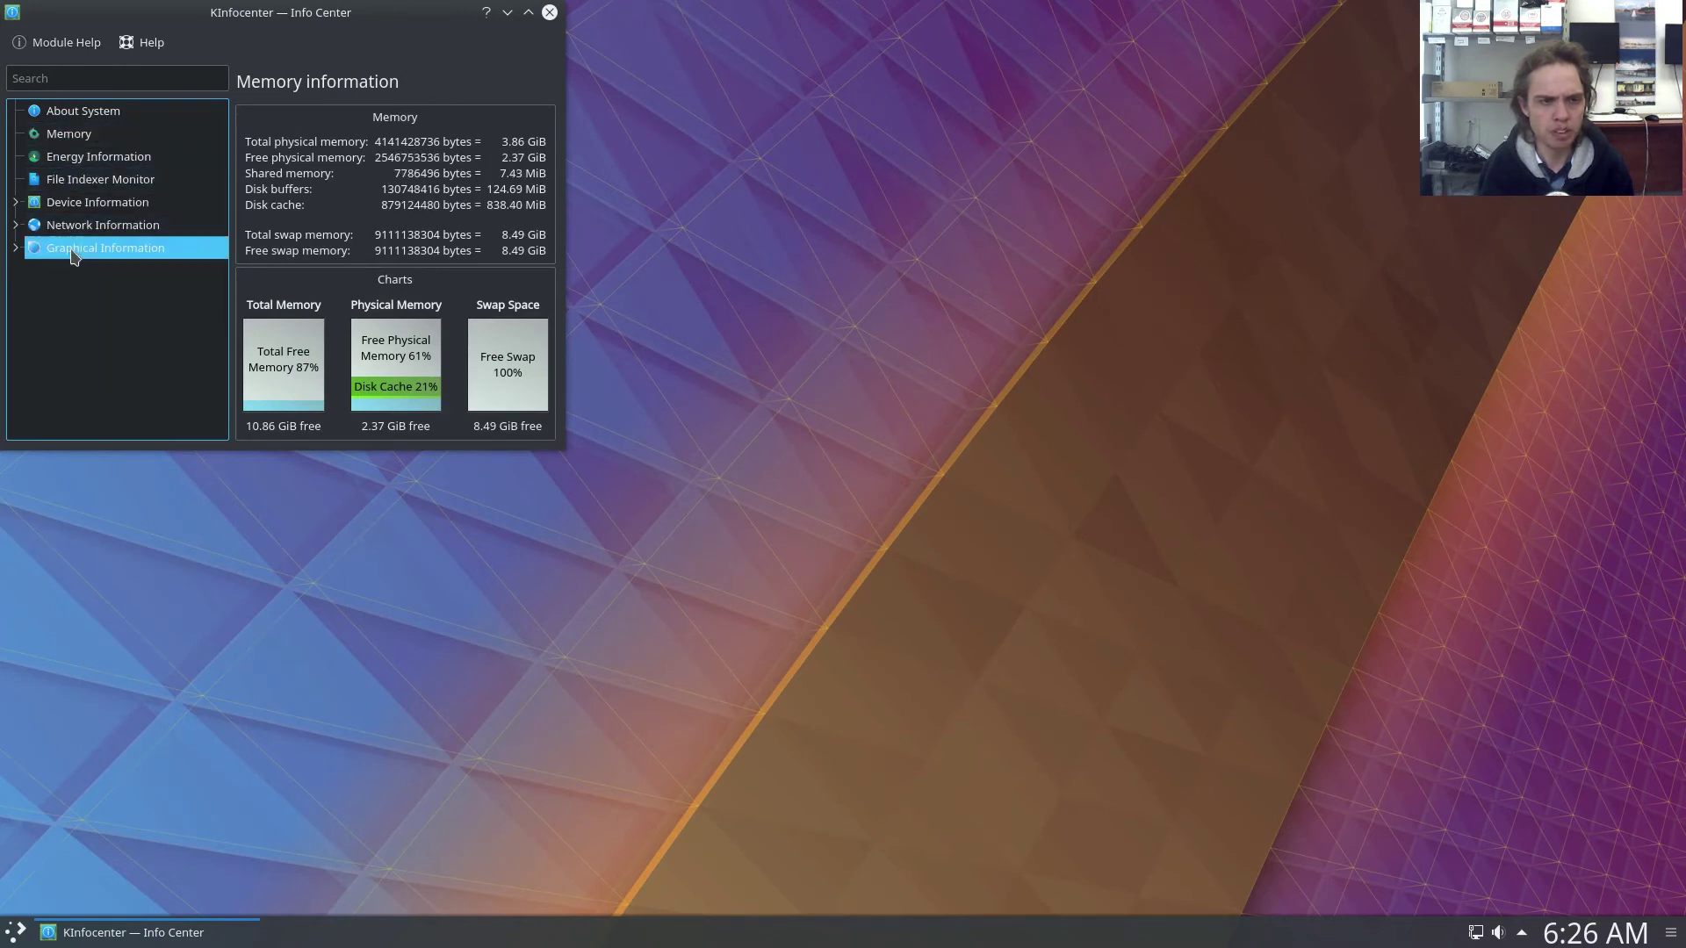
{"action": "left_click", "coordinate": [65, 255]}
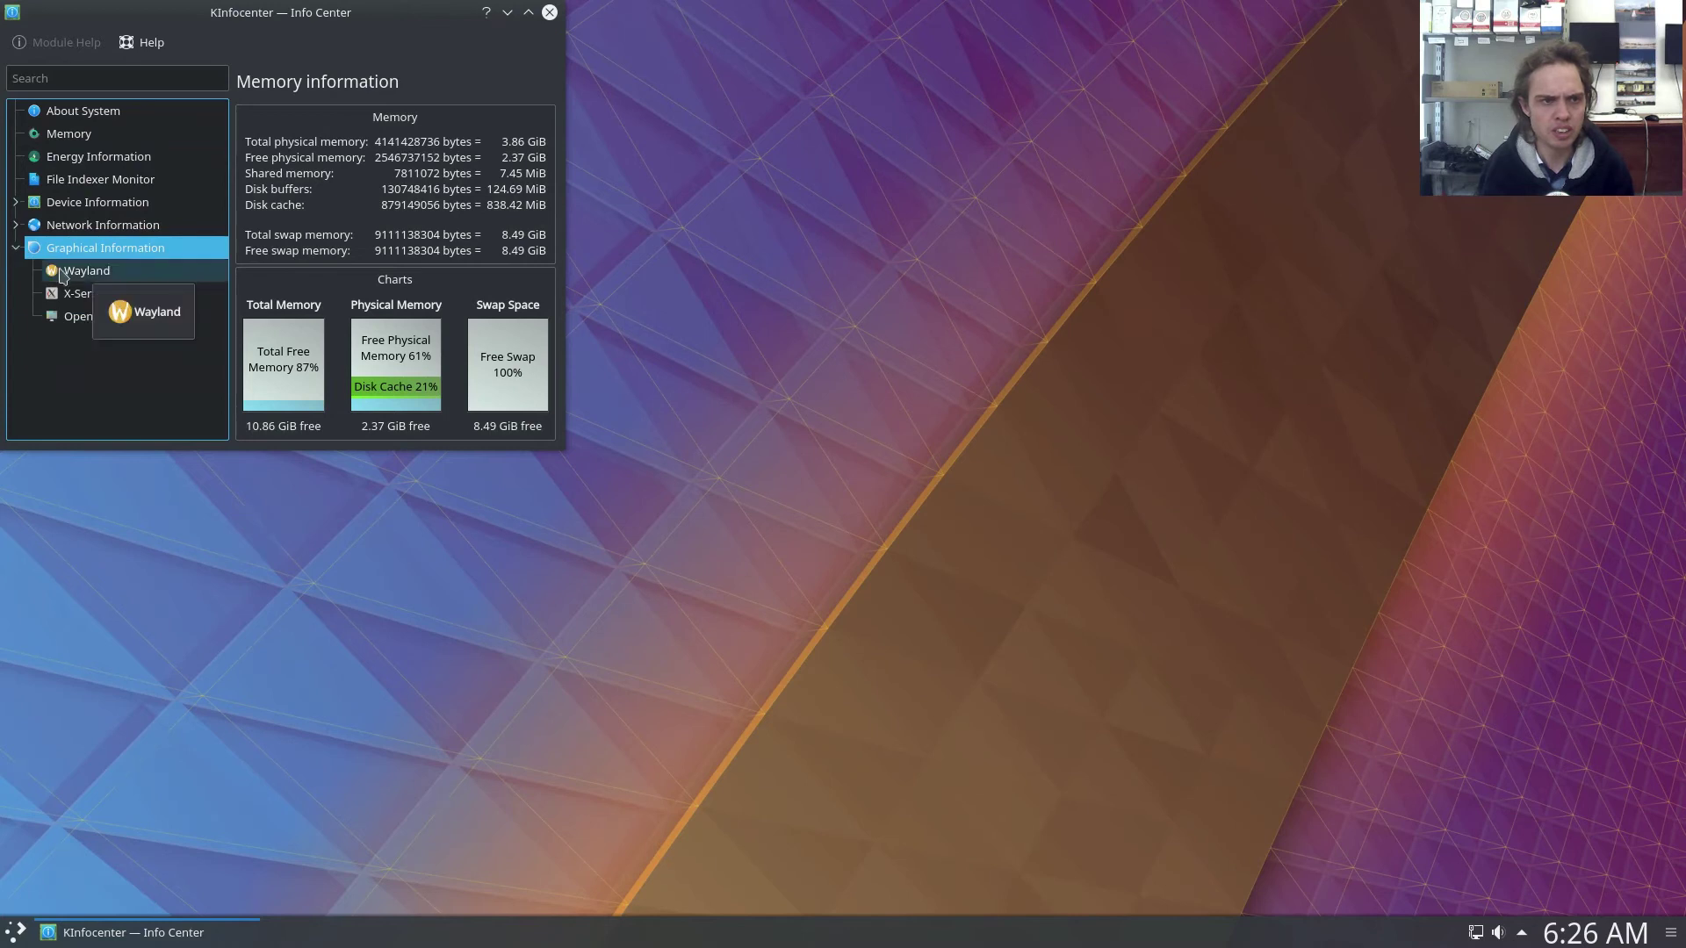
{"action": "left_click", "coordinate": [62, 274]}
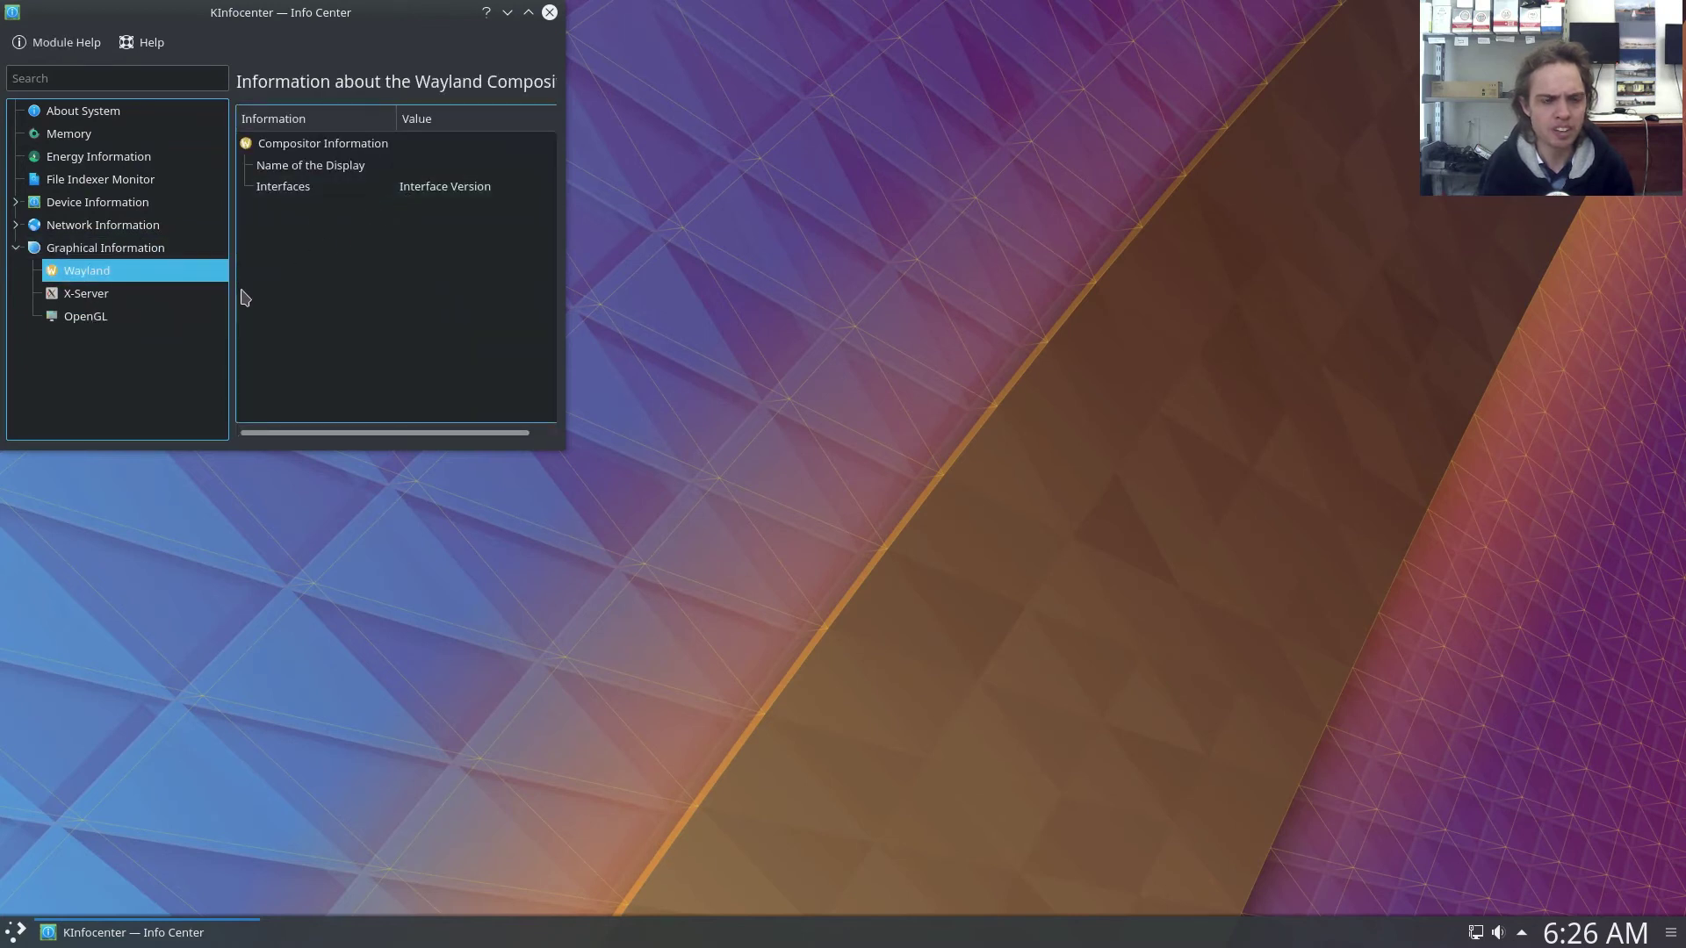
{"action": "left_click", "coordinate": [107, 296]}
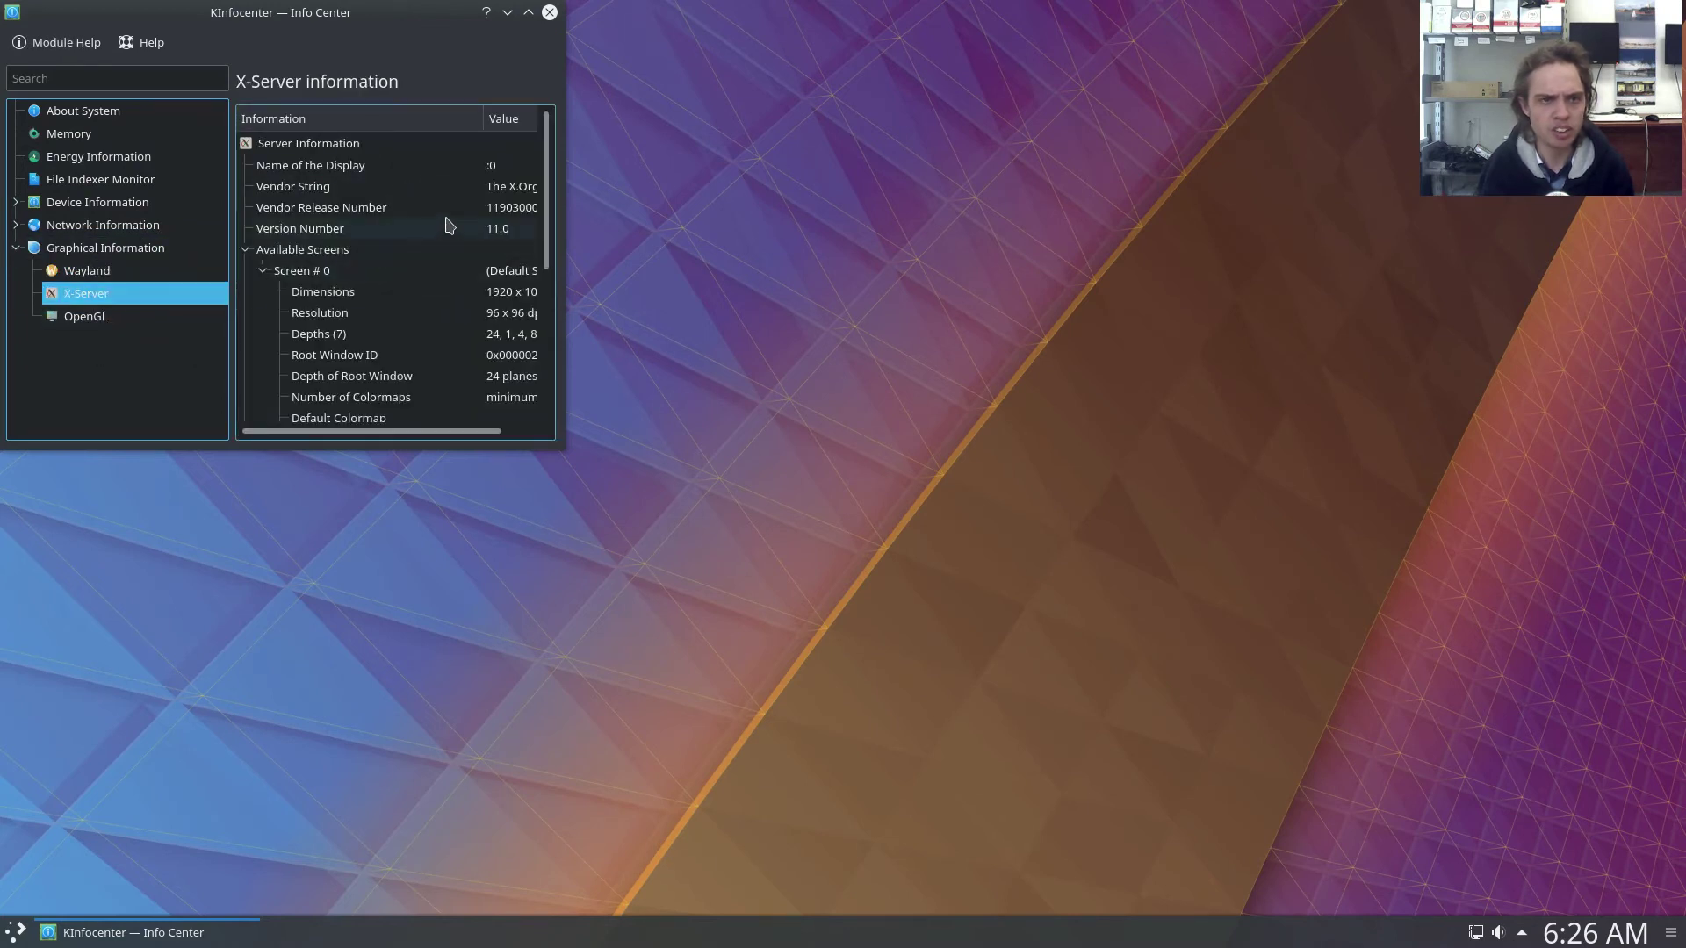
{"action": "left_click", "coordinate": [96, 318]}
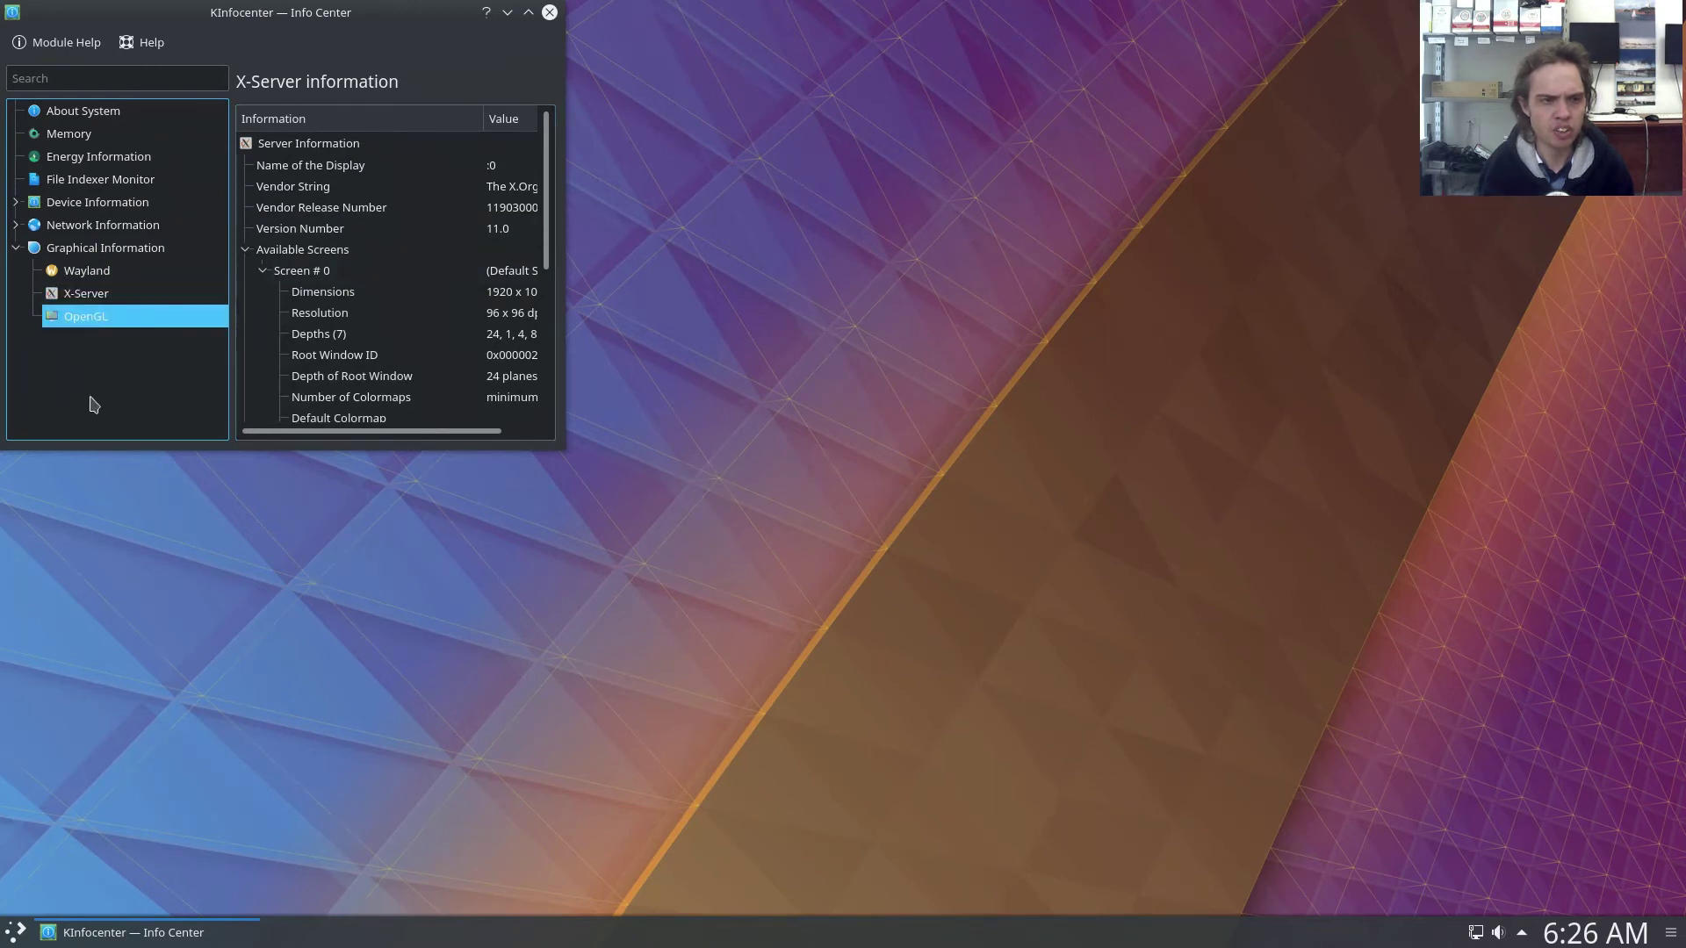
{"action": "left_click", "coordinate": [14, 930]}
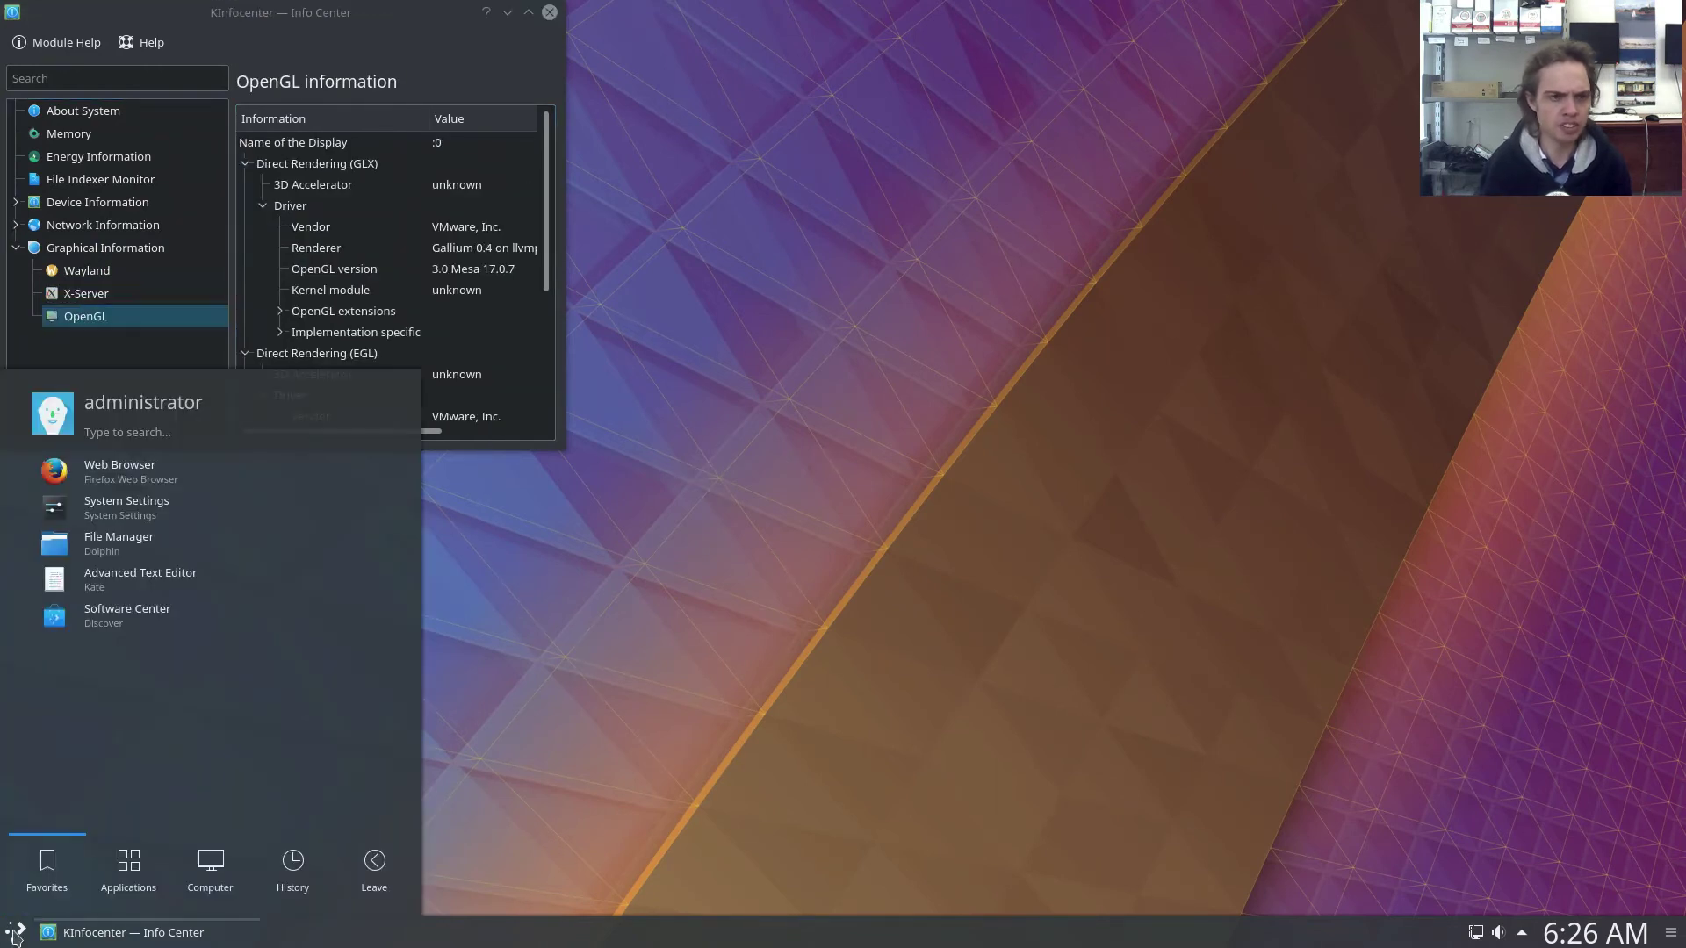
Open the standalone Wayland module via a 'wa' search, then close it and Info Center.
{"action": "type", "text": "wa"}
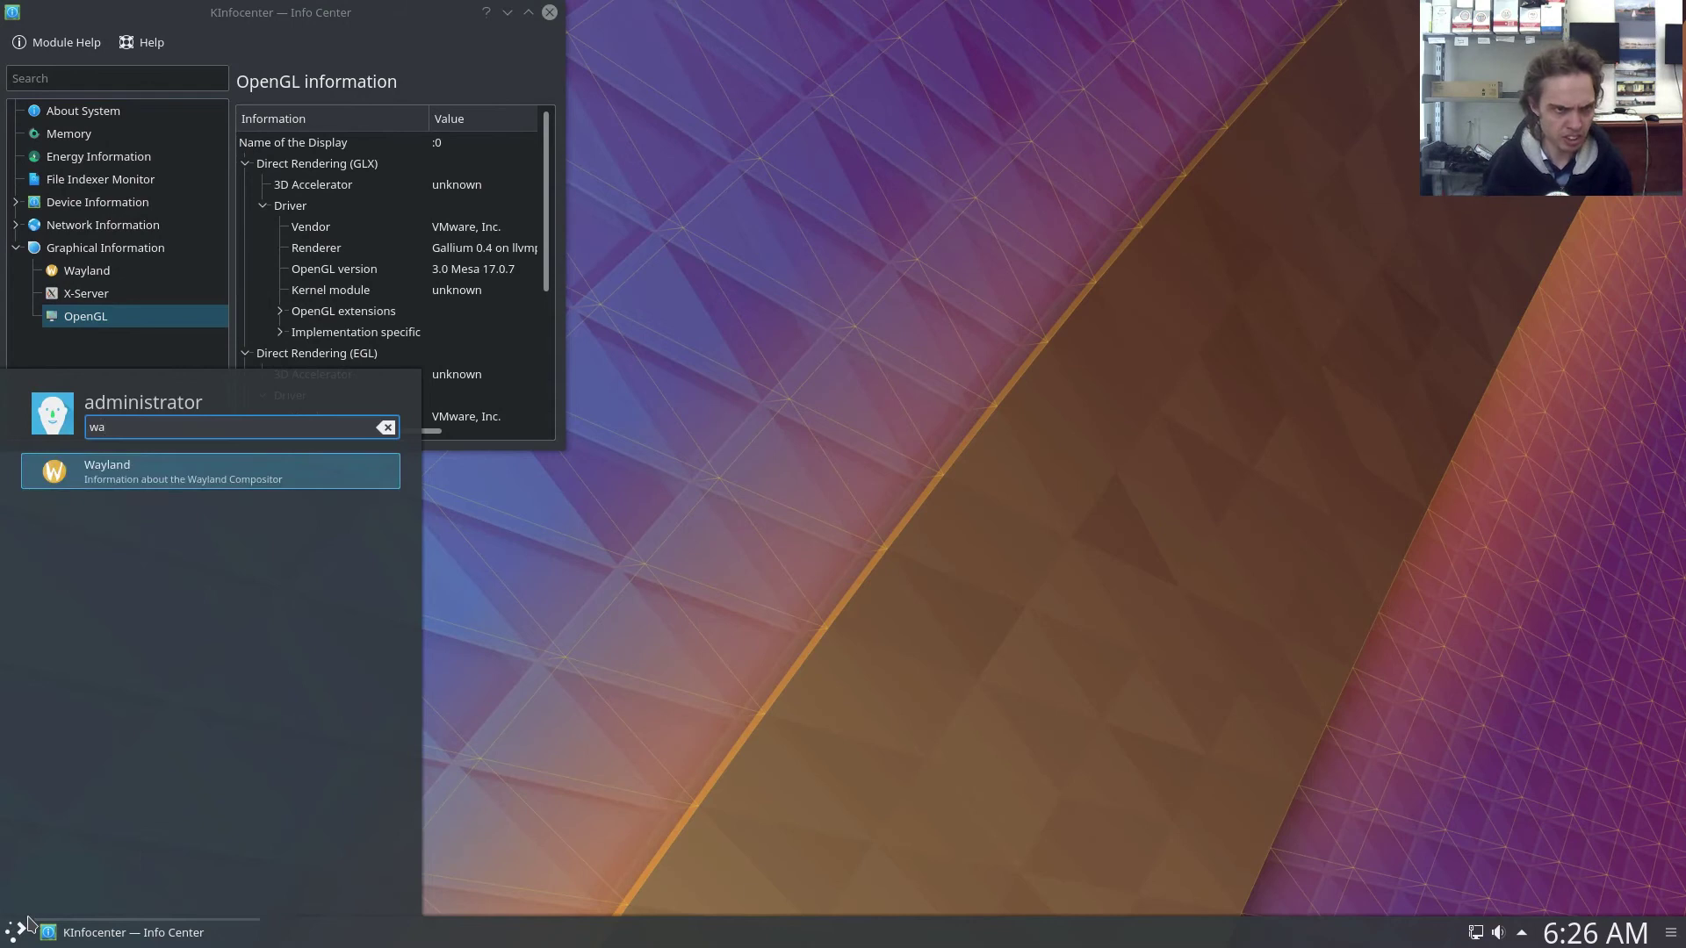
{"action": "left_click", "coordinate": [142, 482]}
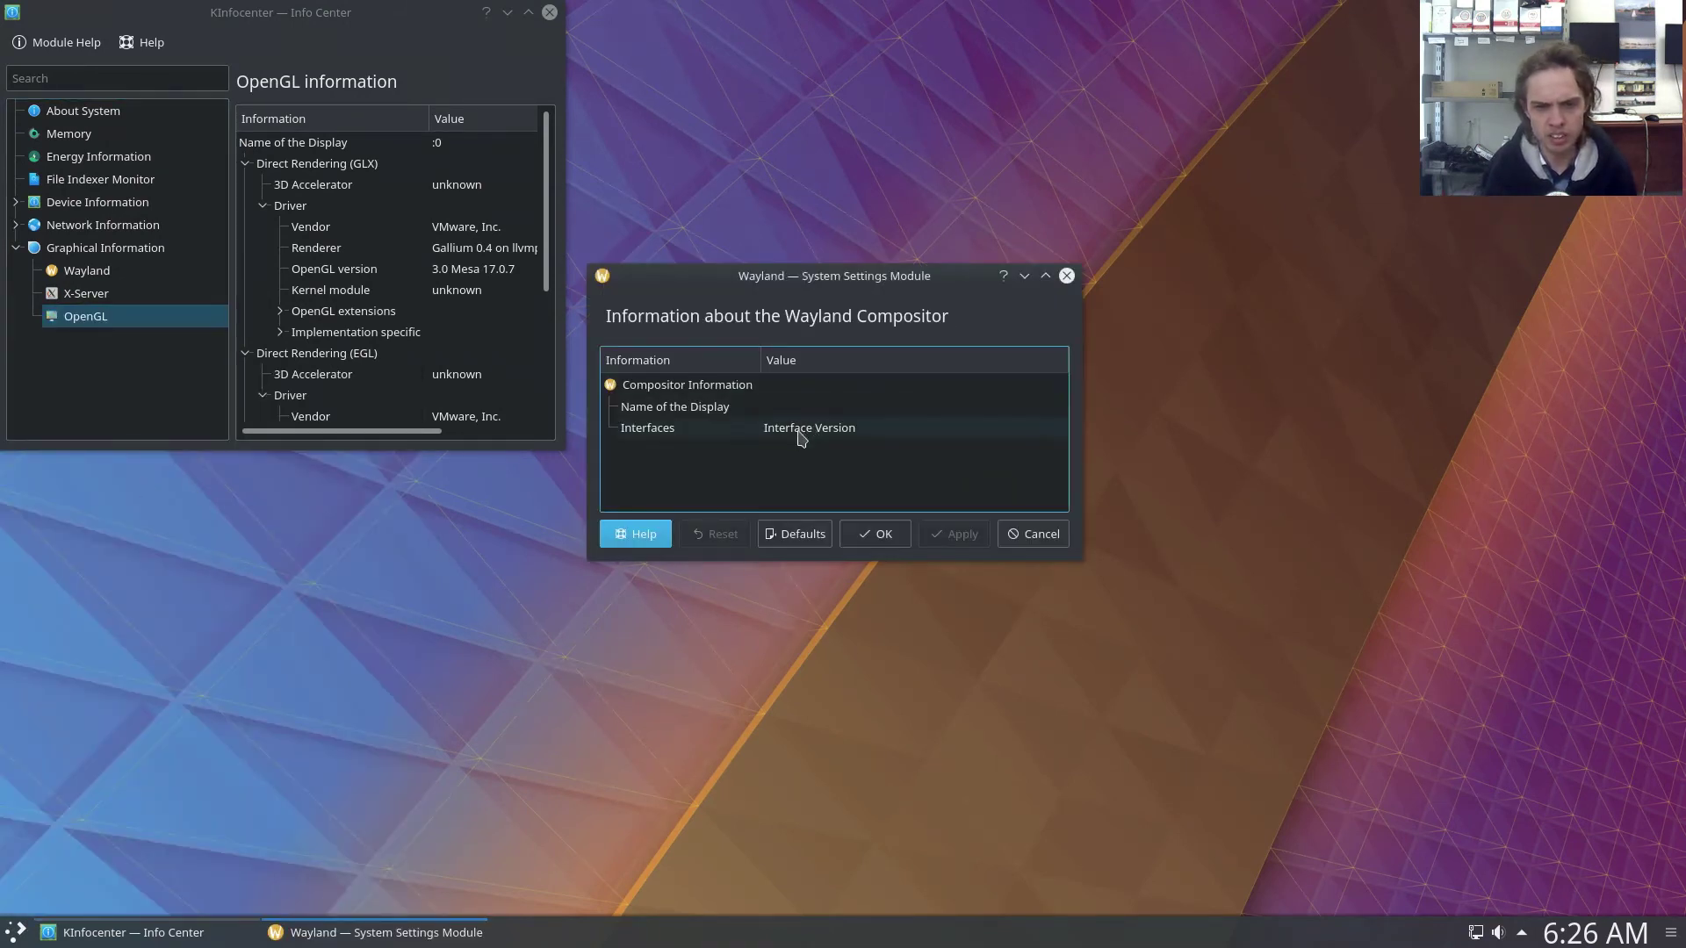
{"action": "left_click", "coordinate": [800, 434]}
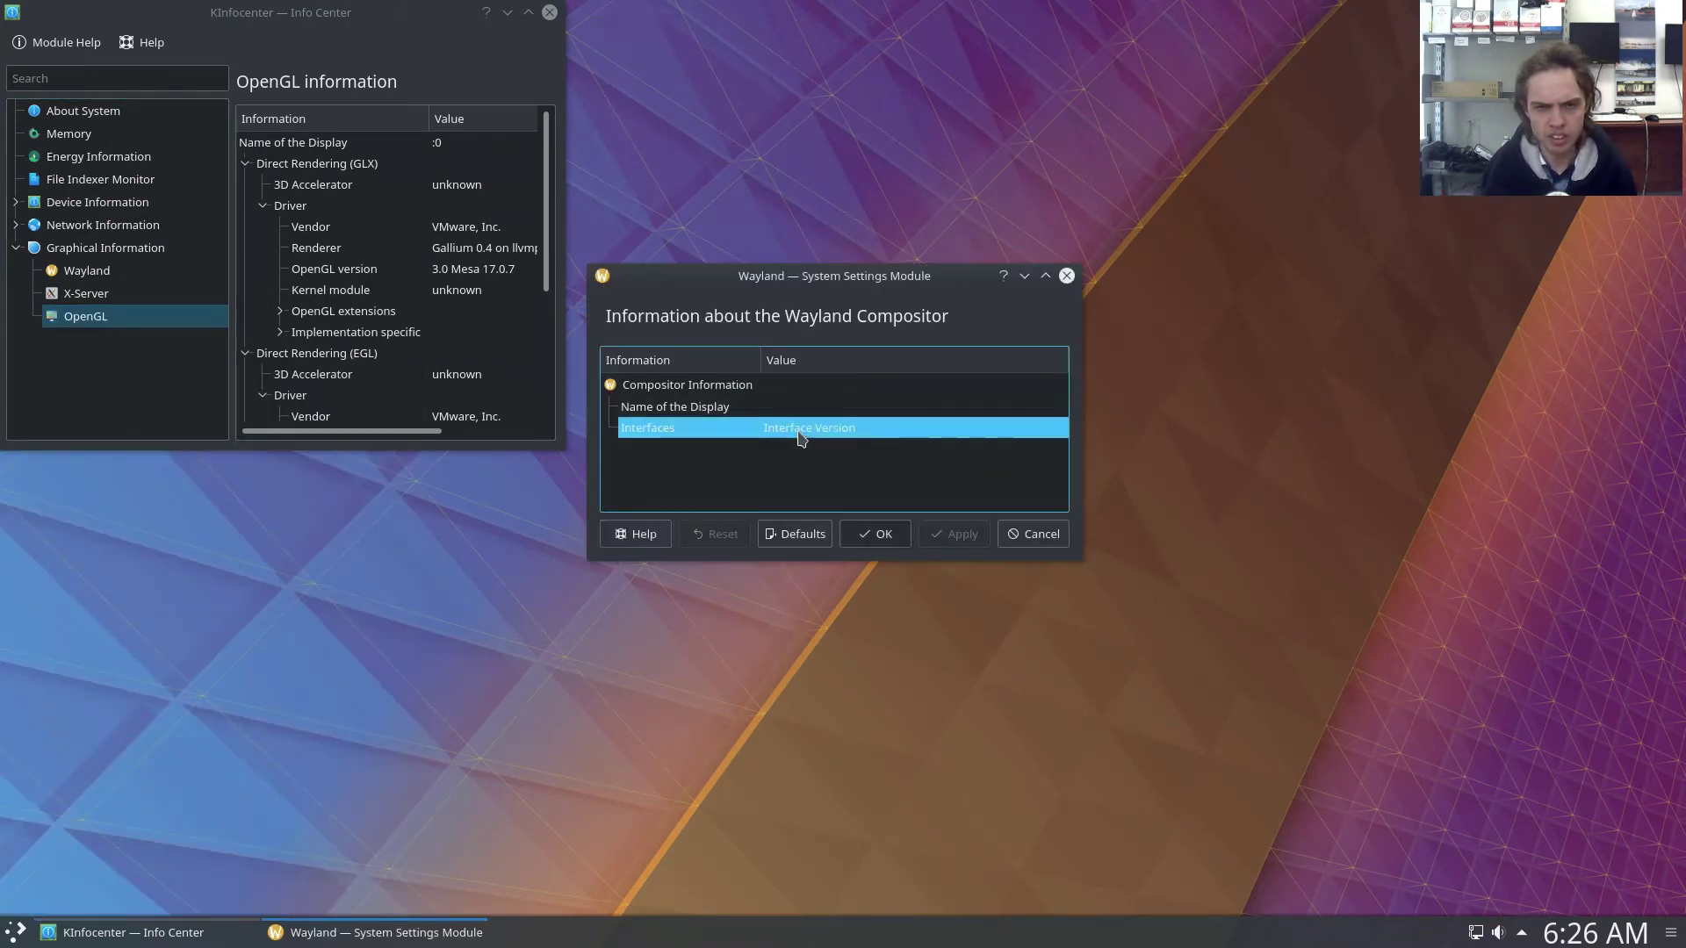
{"action": "left_click", "coordinate": [1066, 275]}
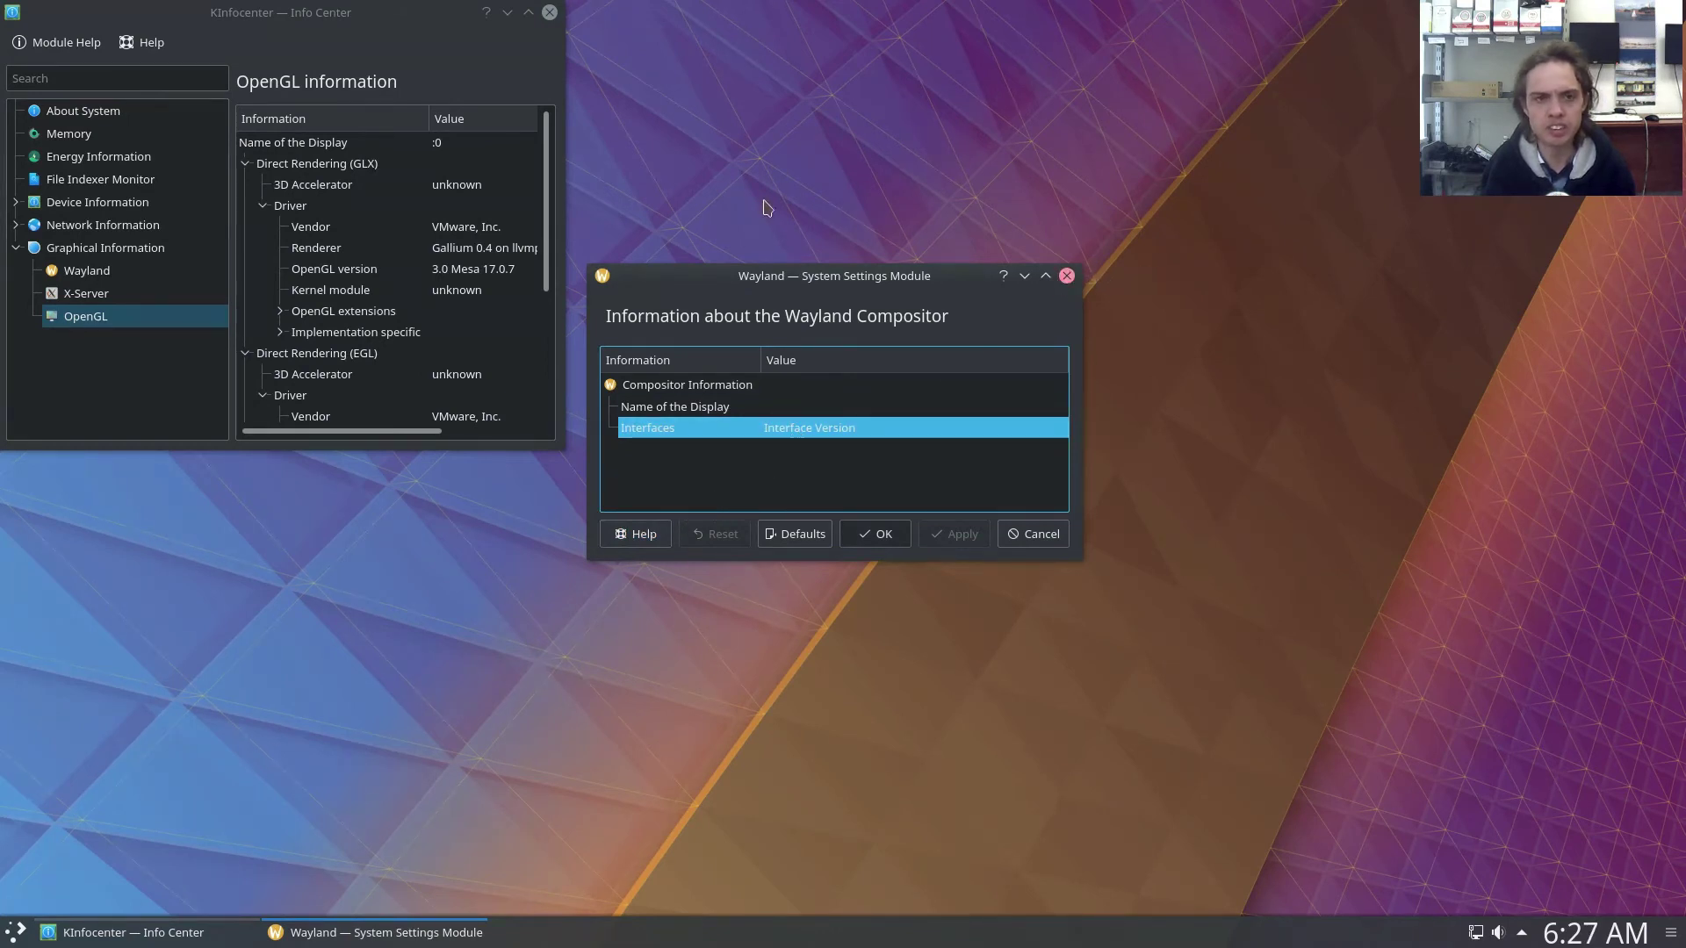
{"action": "left_click", "coordinate": [548, 14]}
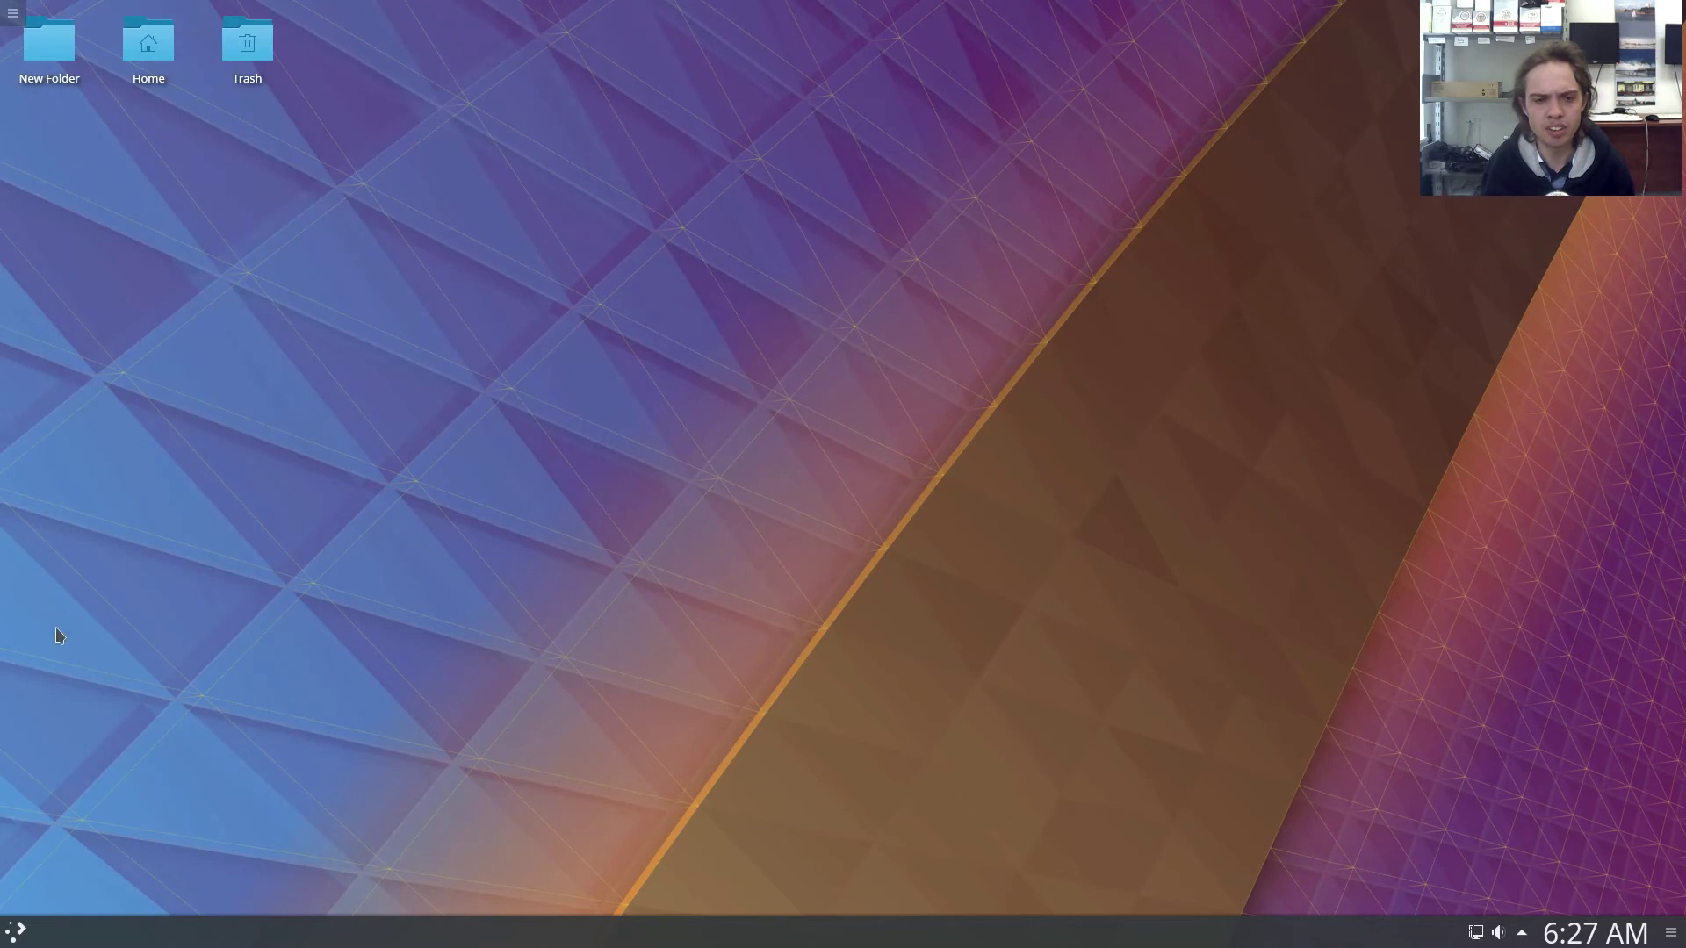
{"action": "left_click", "coordinate": [13, 932]}
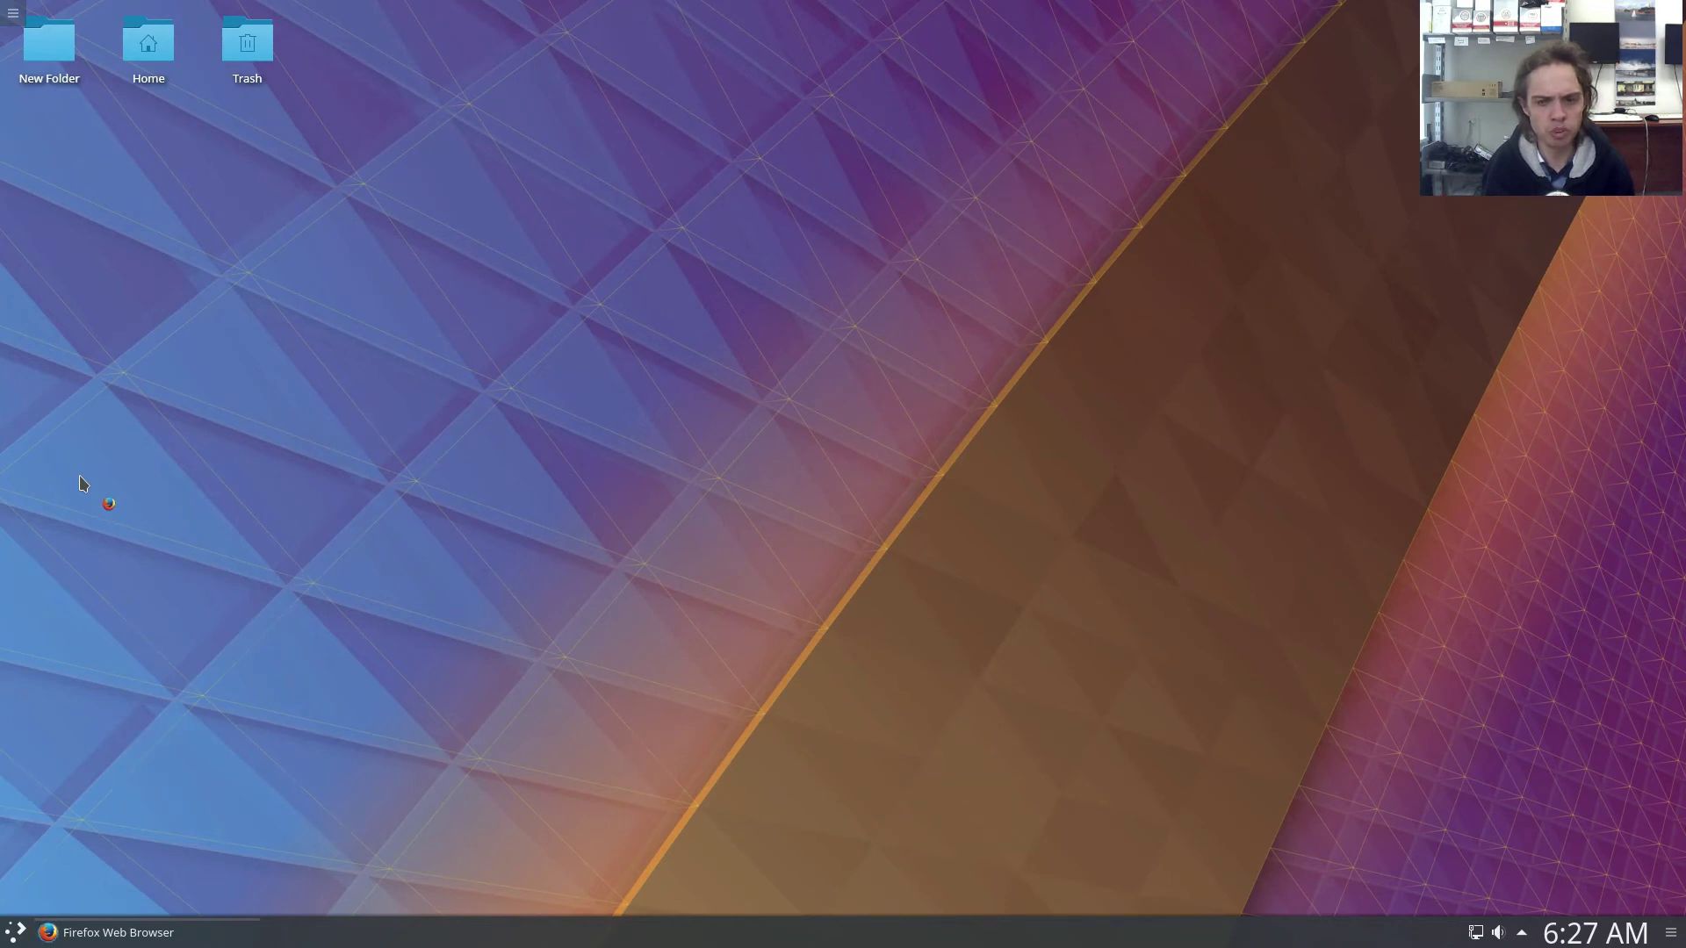
Replace the launcher search with 'soft' and launch the Discover software center.
{"action": "left_click", "coordinate": [17, 933]}
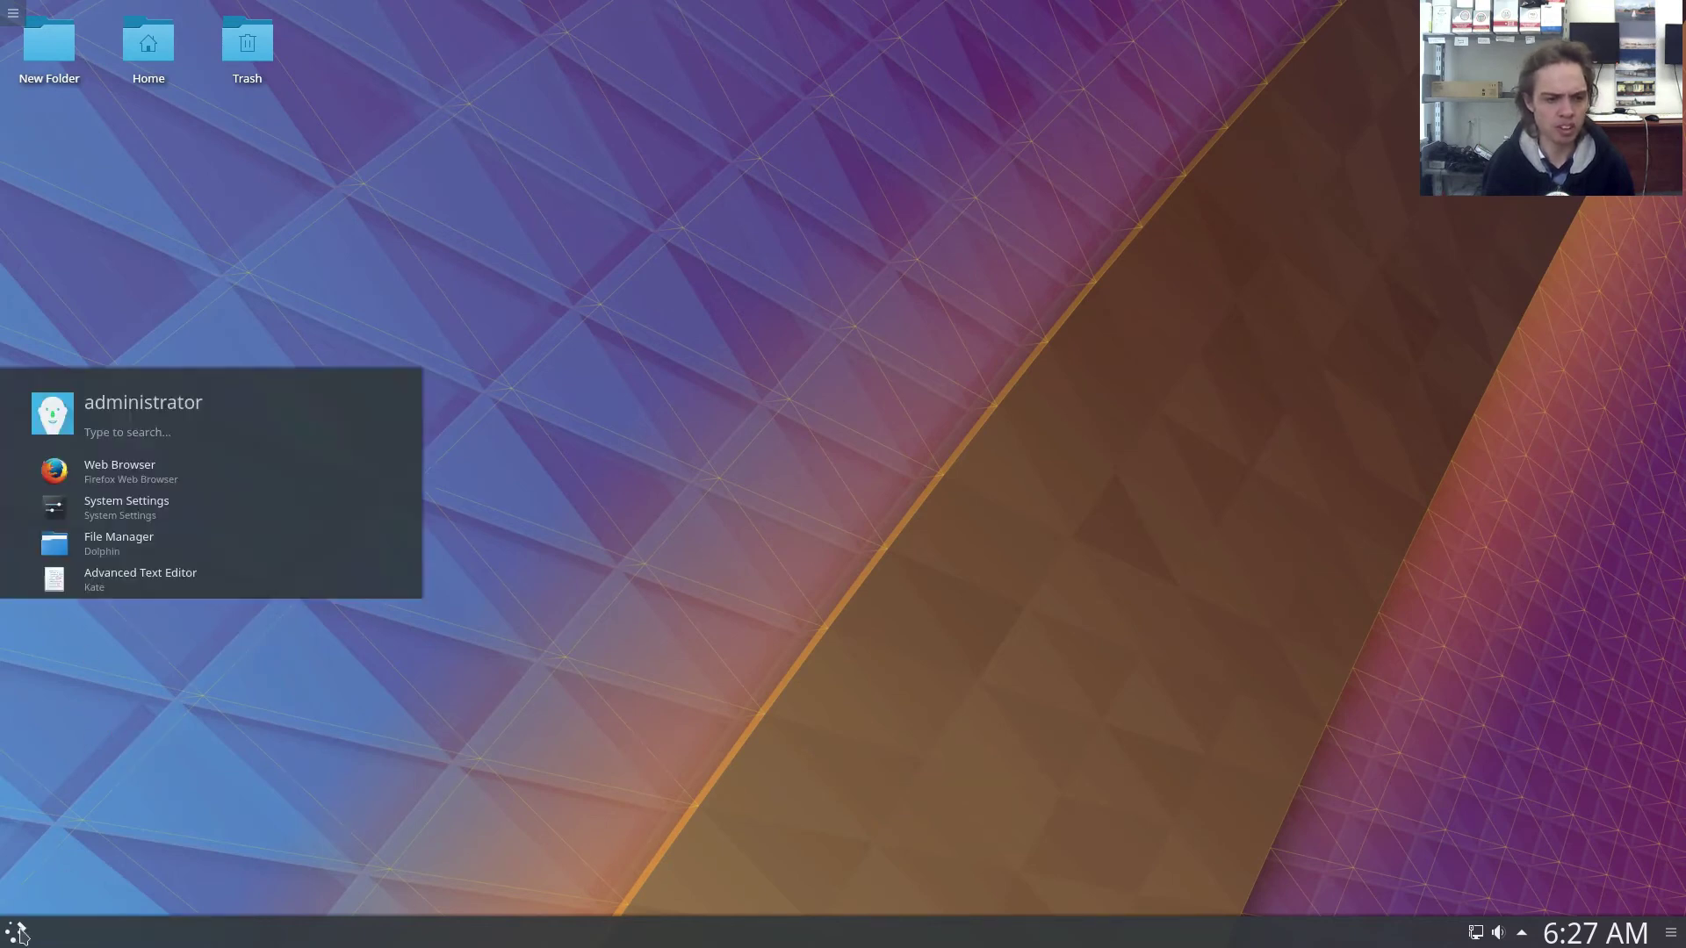
{"action": "type", "text": "lib"}
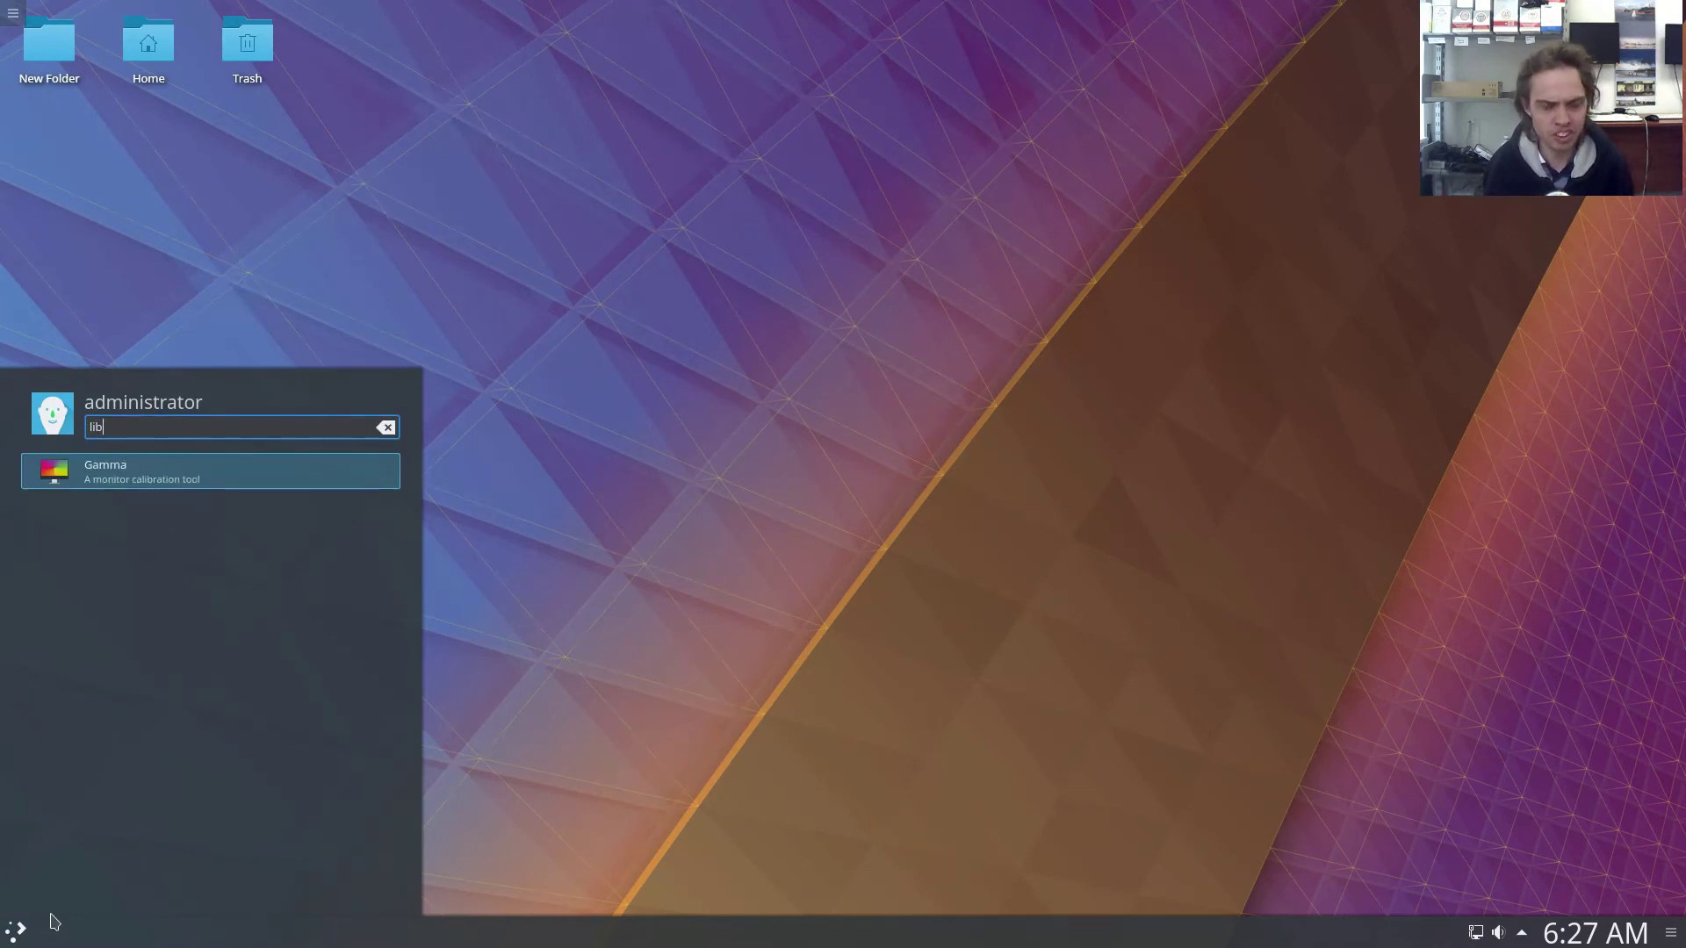
{"action": "key", "text": "BackSpace"}
{"action": "key", "text": "BackSpace"}
{"action": "key", "text": "BackSpace"}
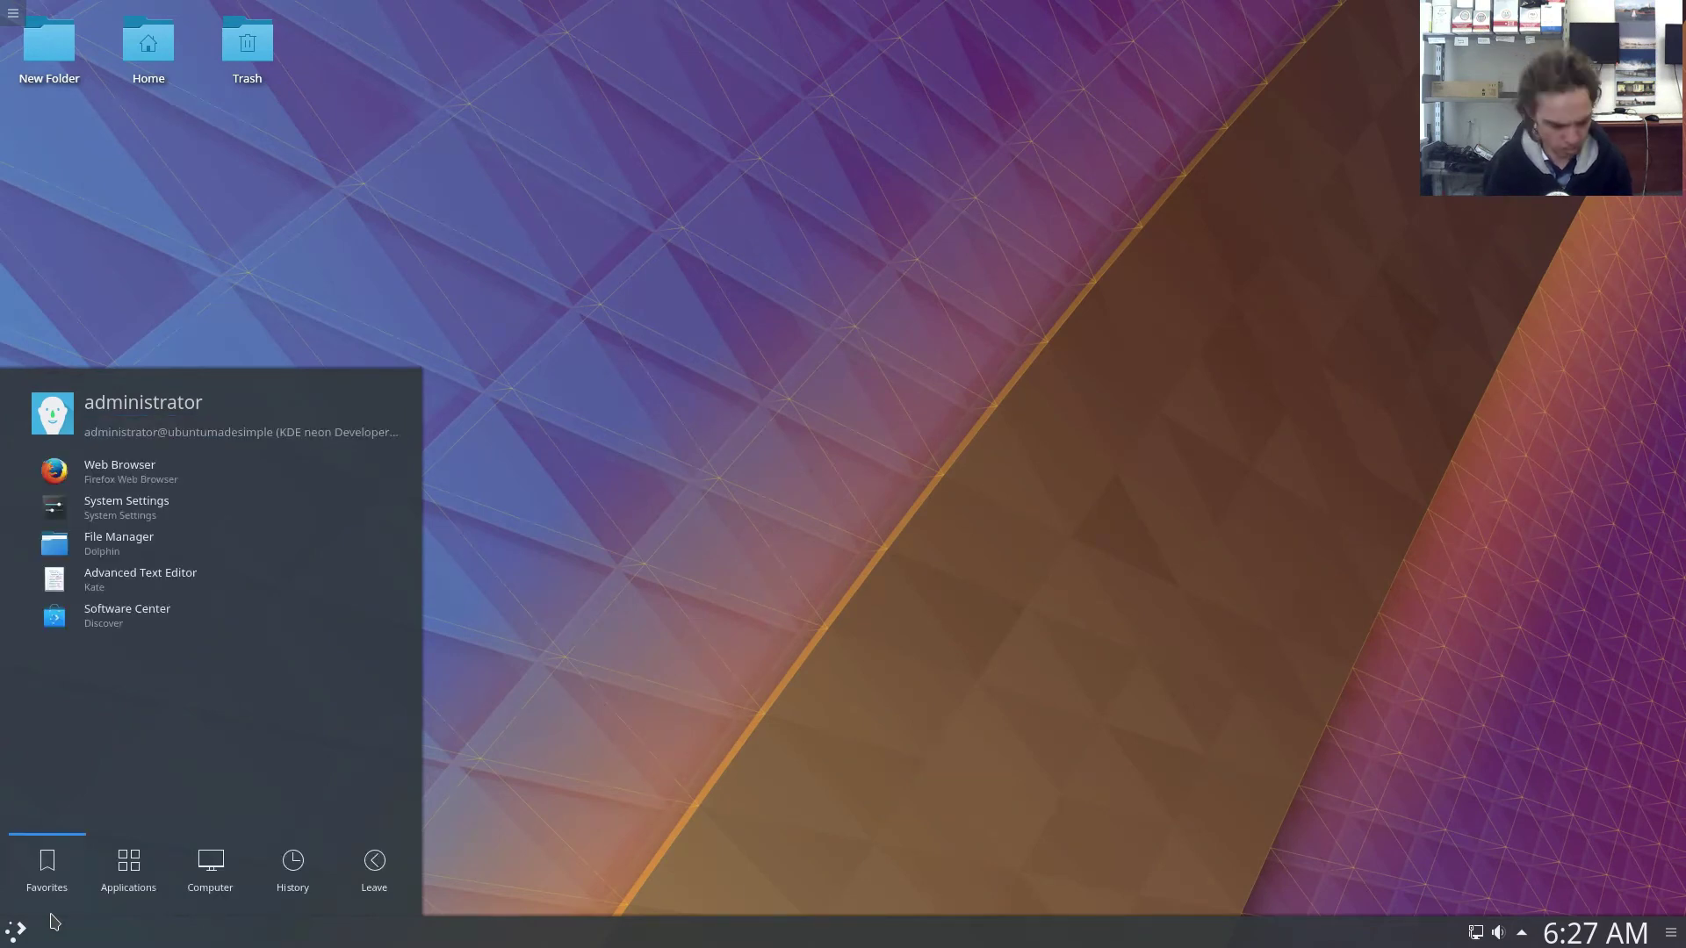
{"action": "type", "text": "soft"}
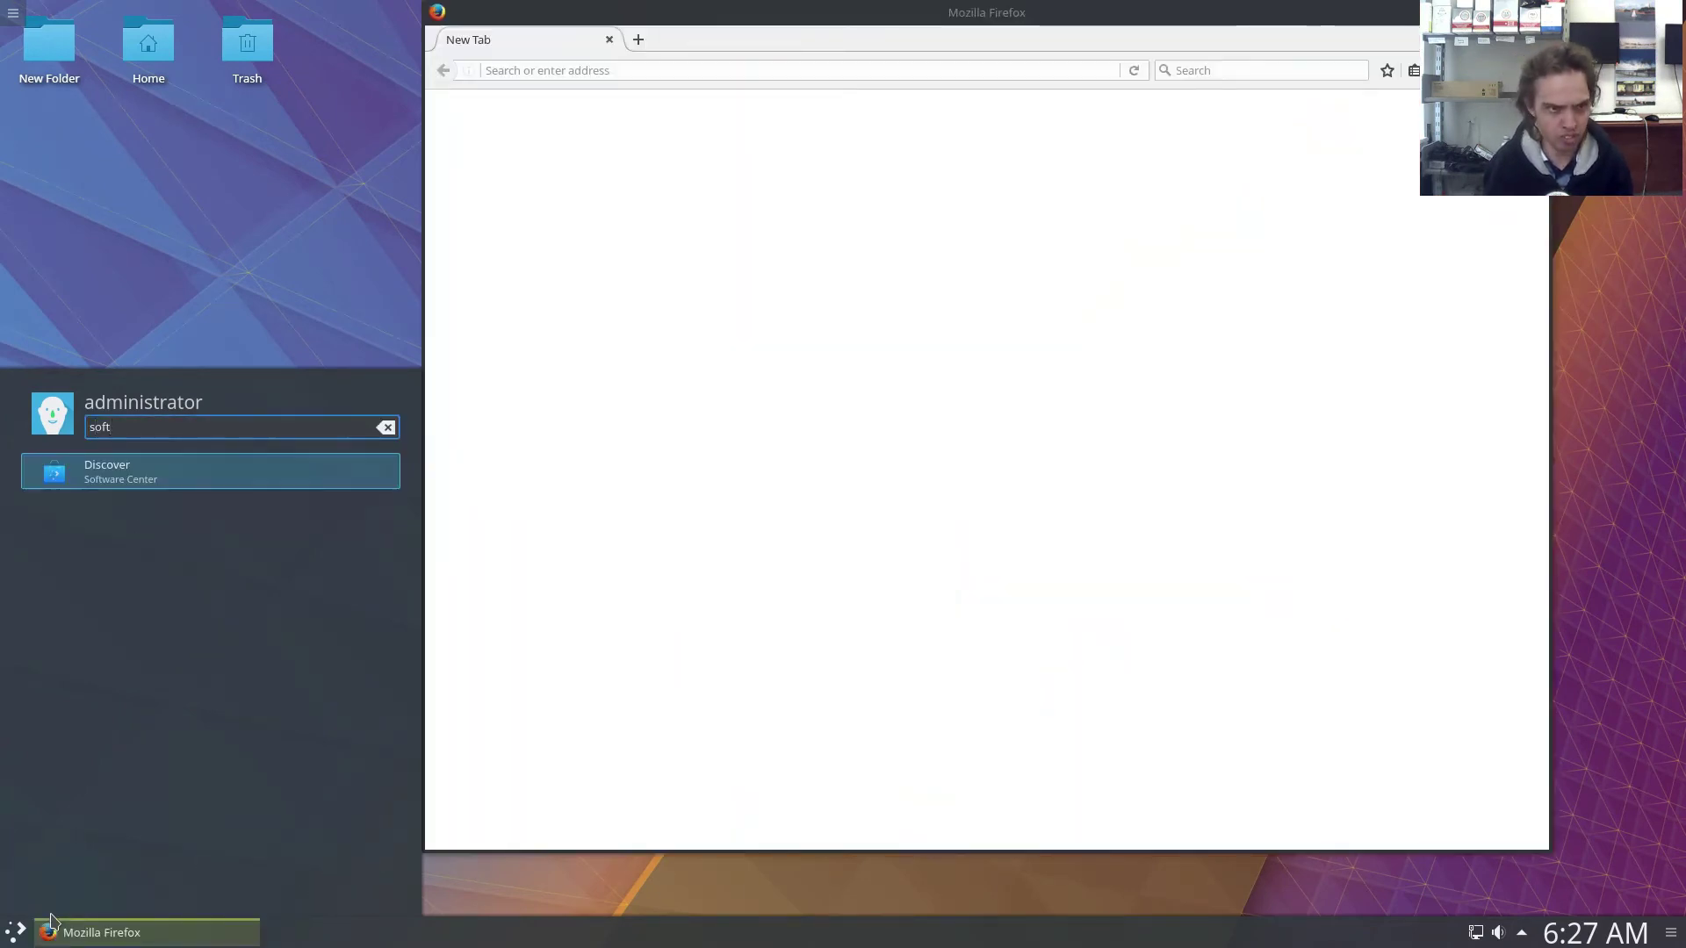
{"action": "left_click", "coordinate": [136, 477]}
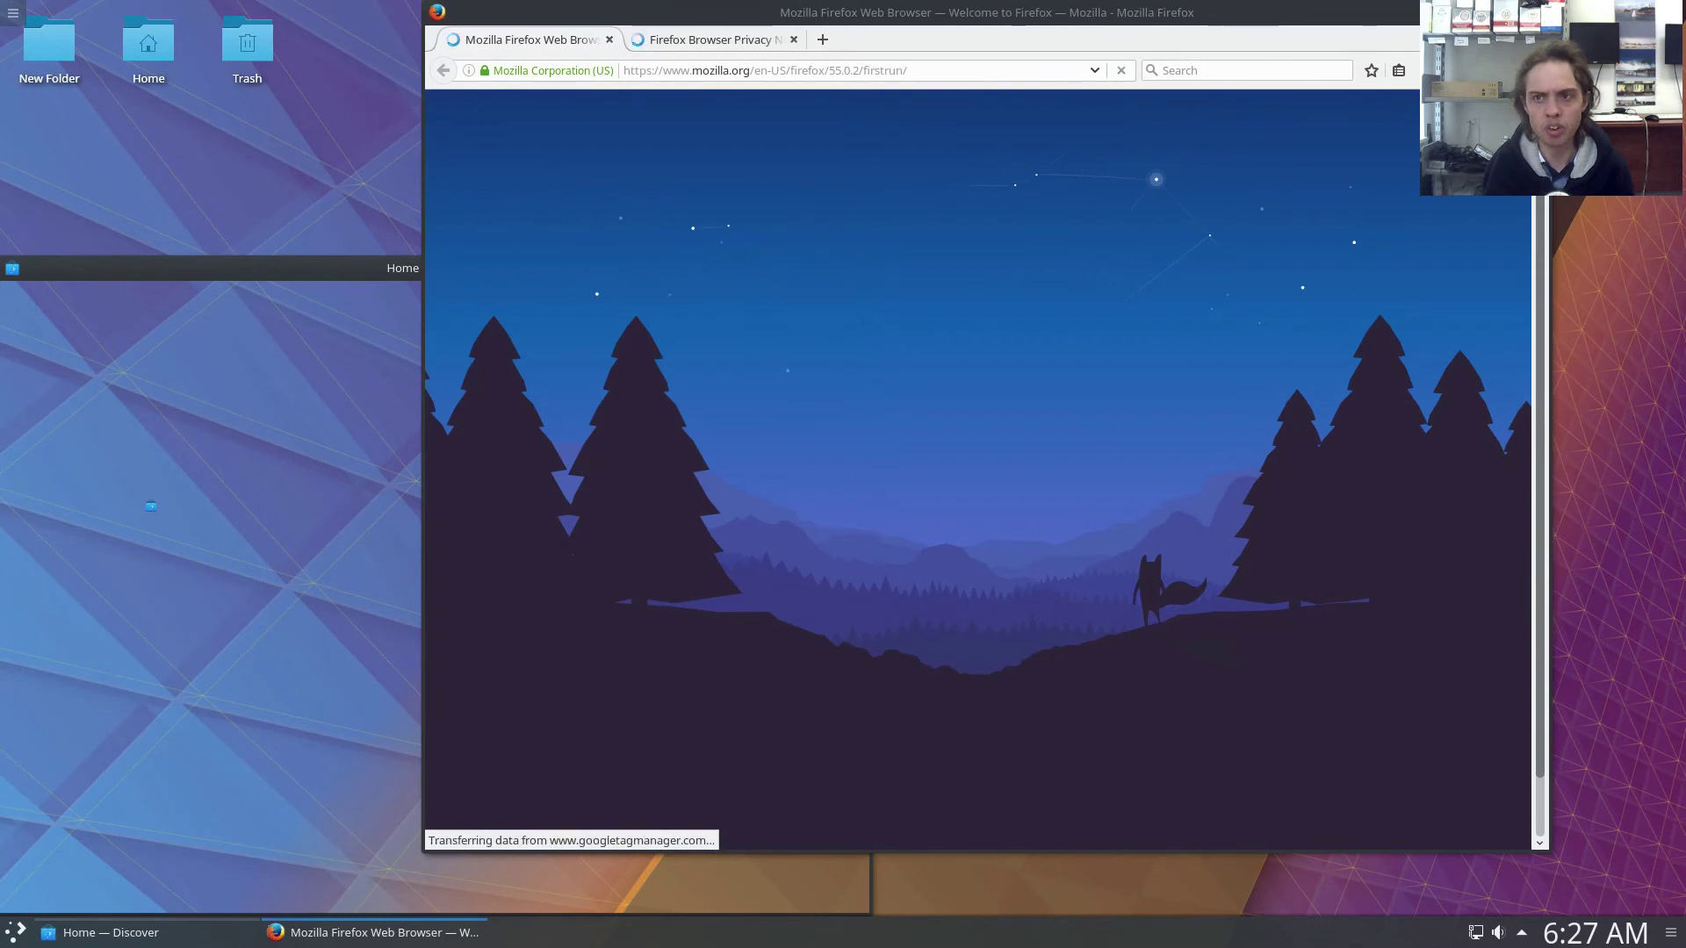
{"action": "left_click", "coordinate": [1525, 70]}
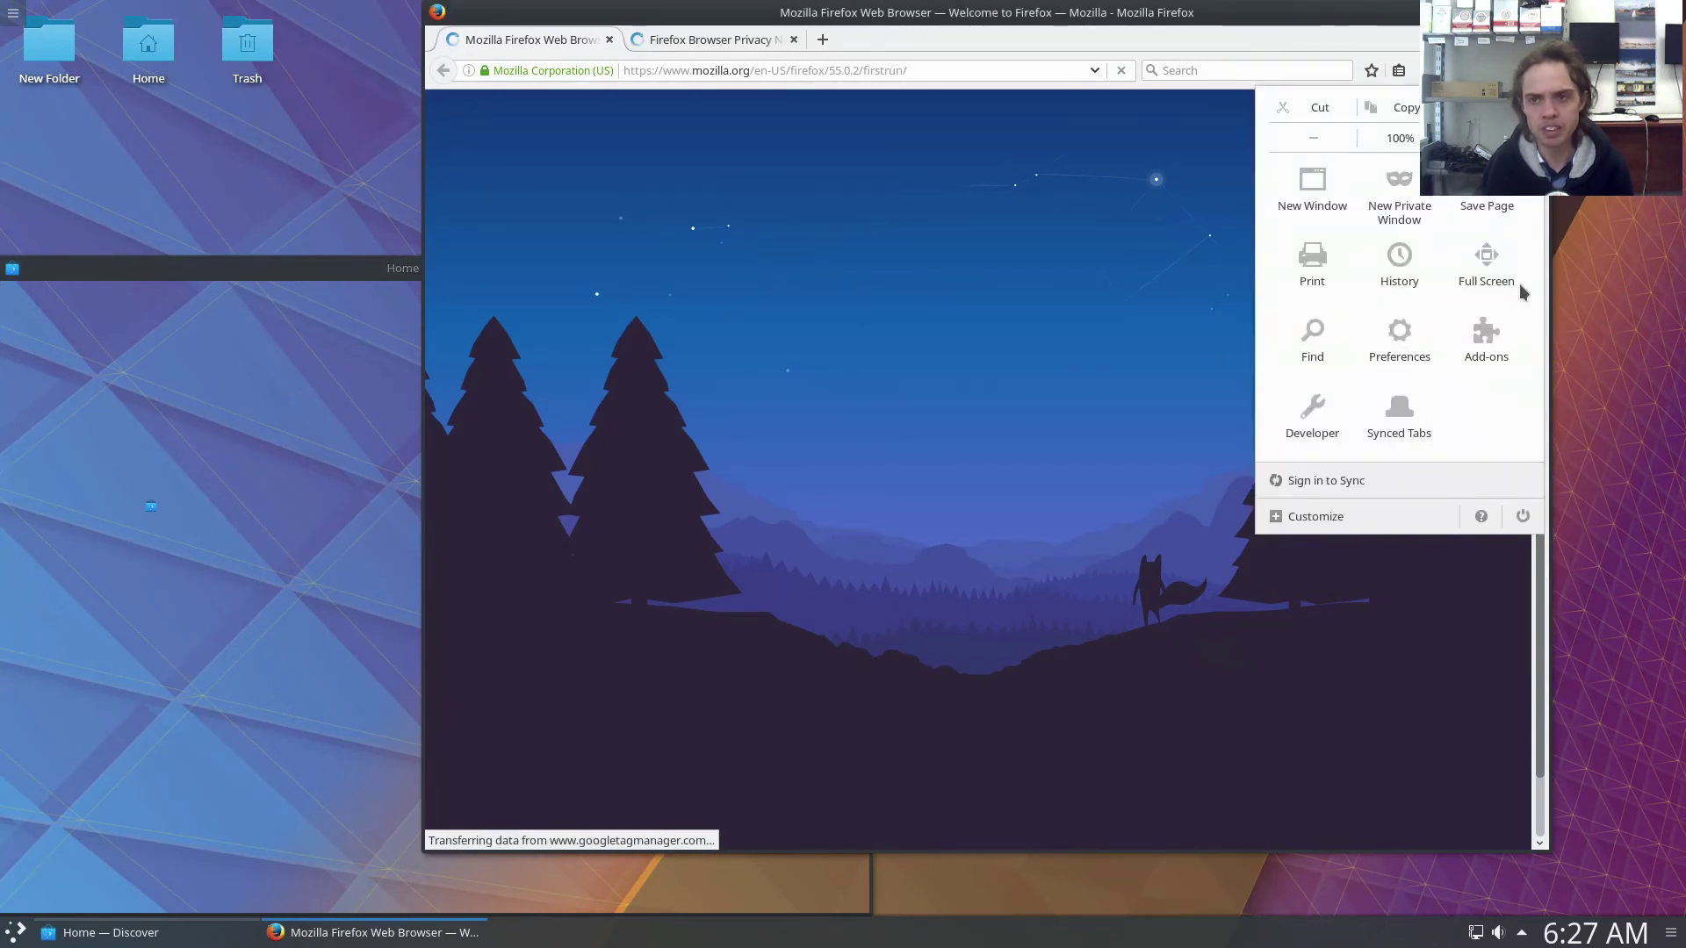
{"action": "left_click", "coordinate": [1482, 516]}
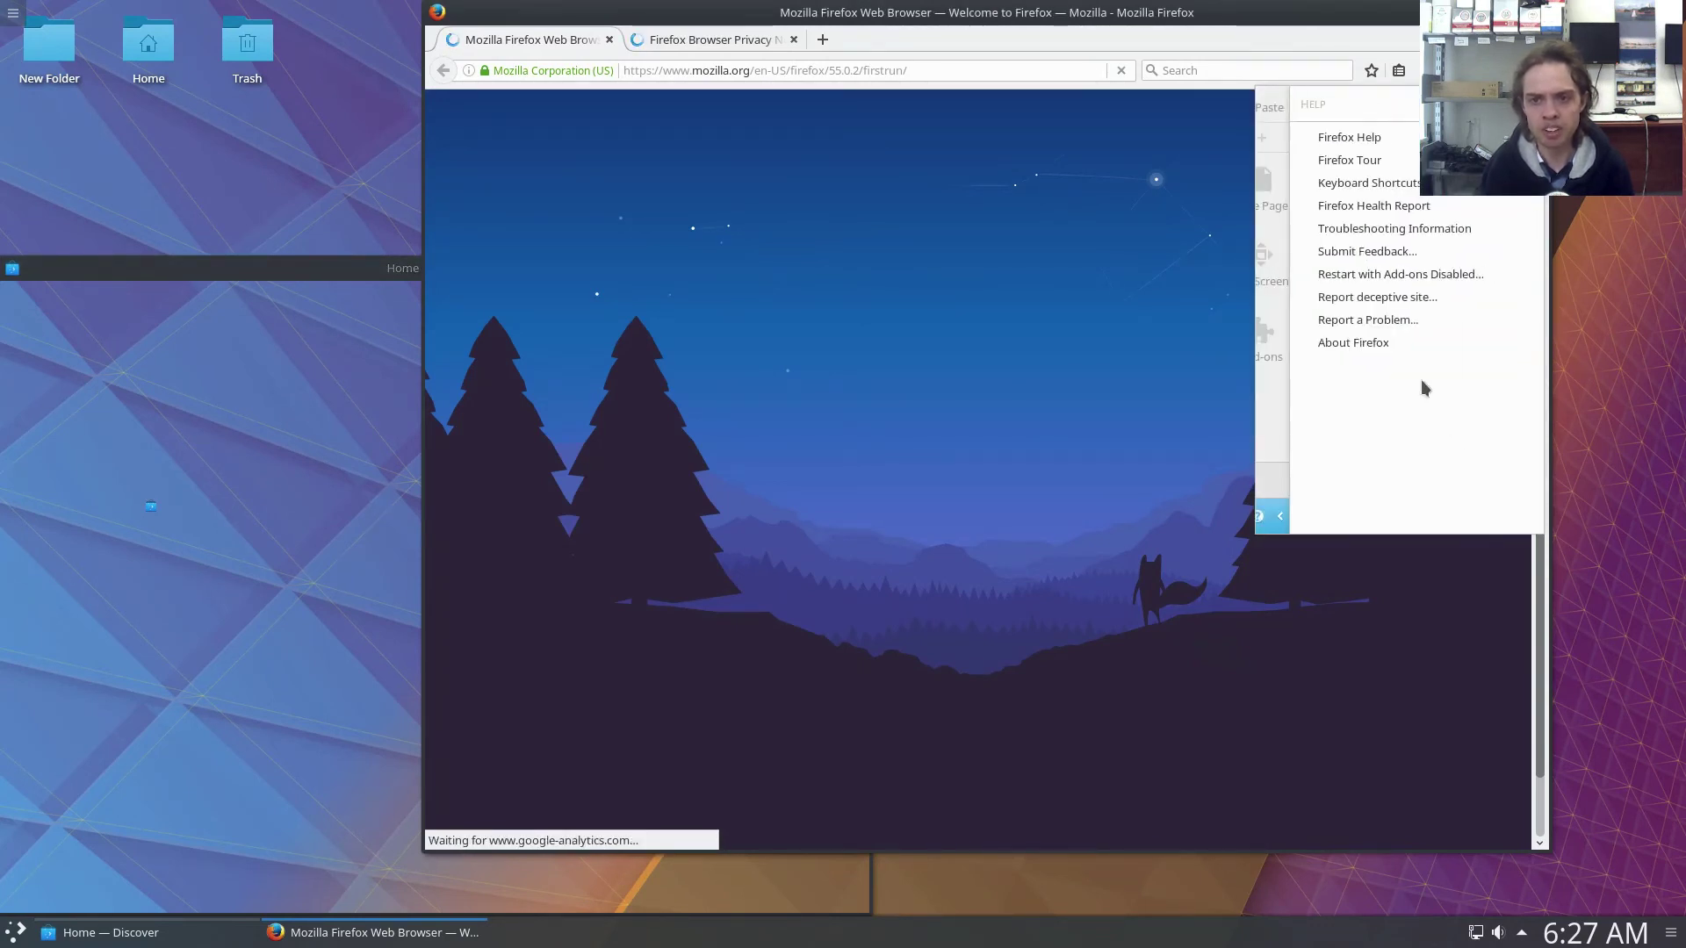
{"action": "left_click", "coordinate": [1377, 345]}
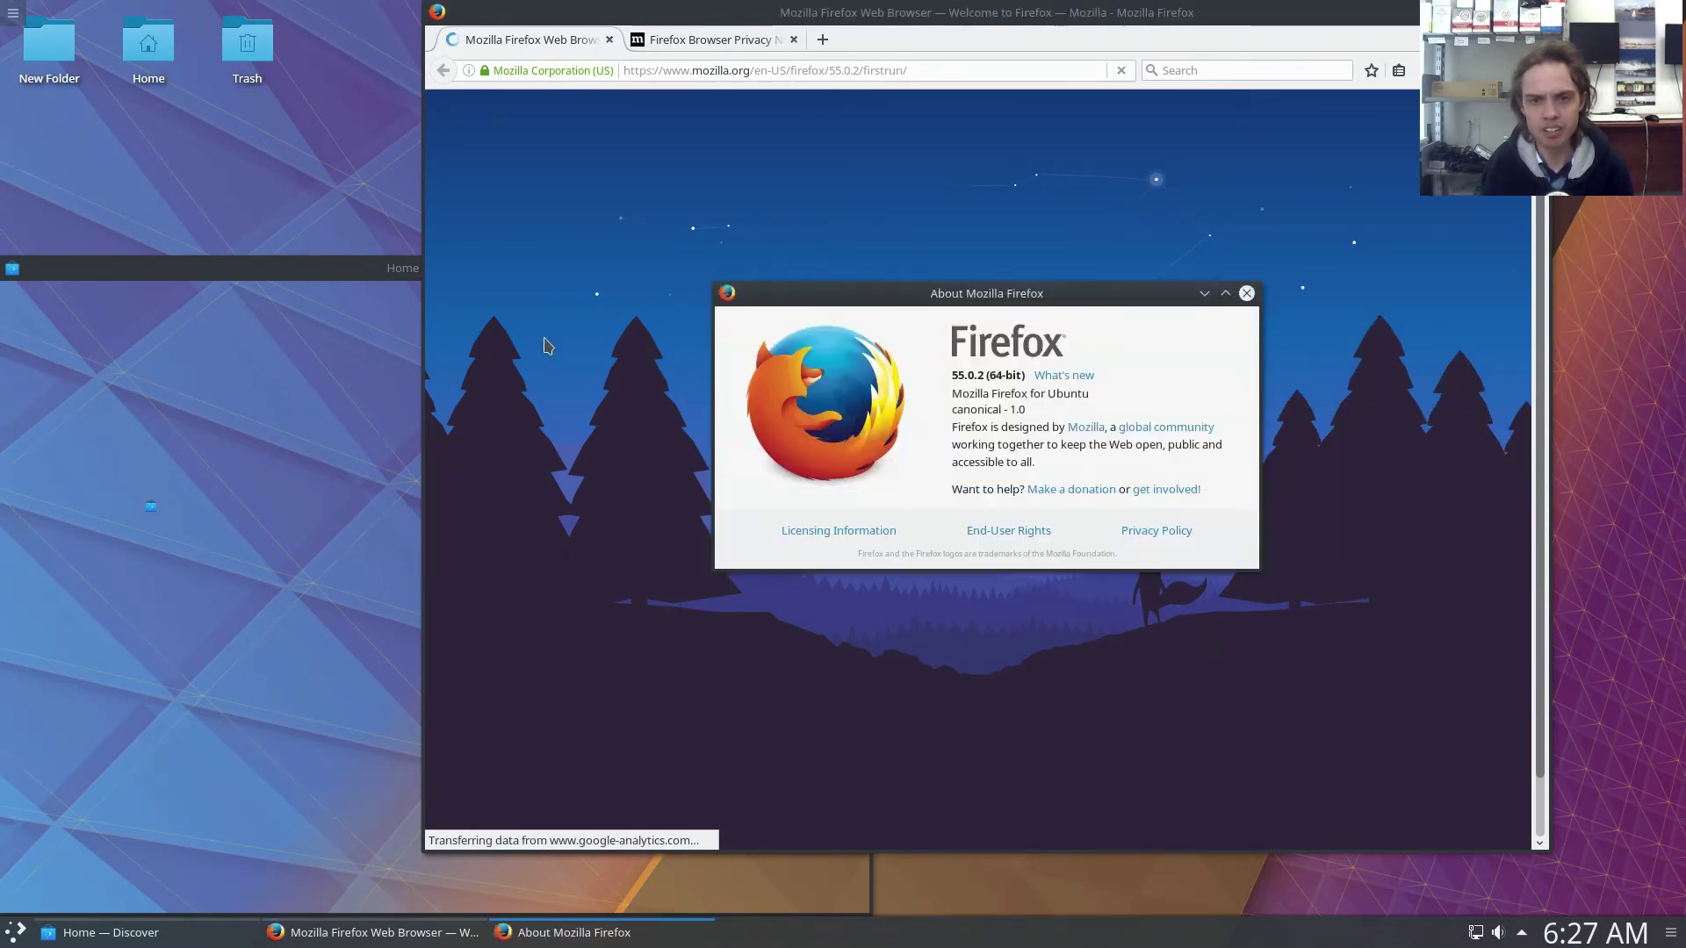
{"action": "left_click", "coordinate": [1247, 294]}
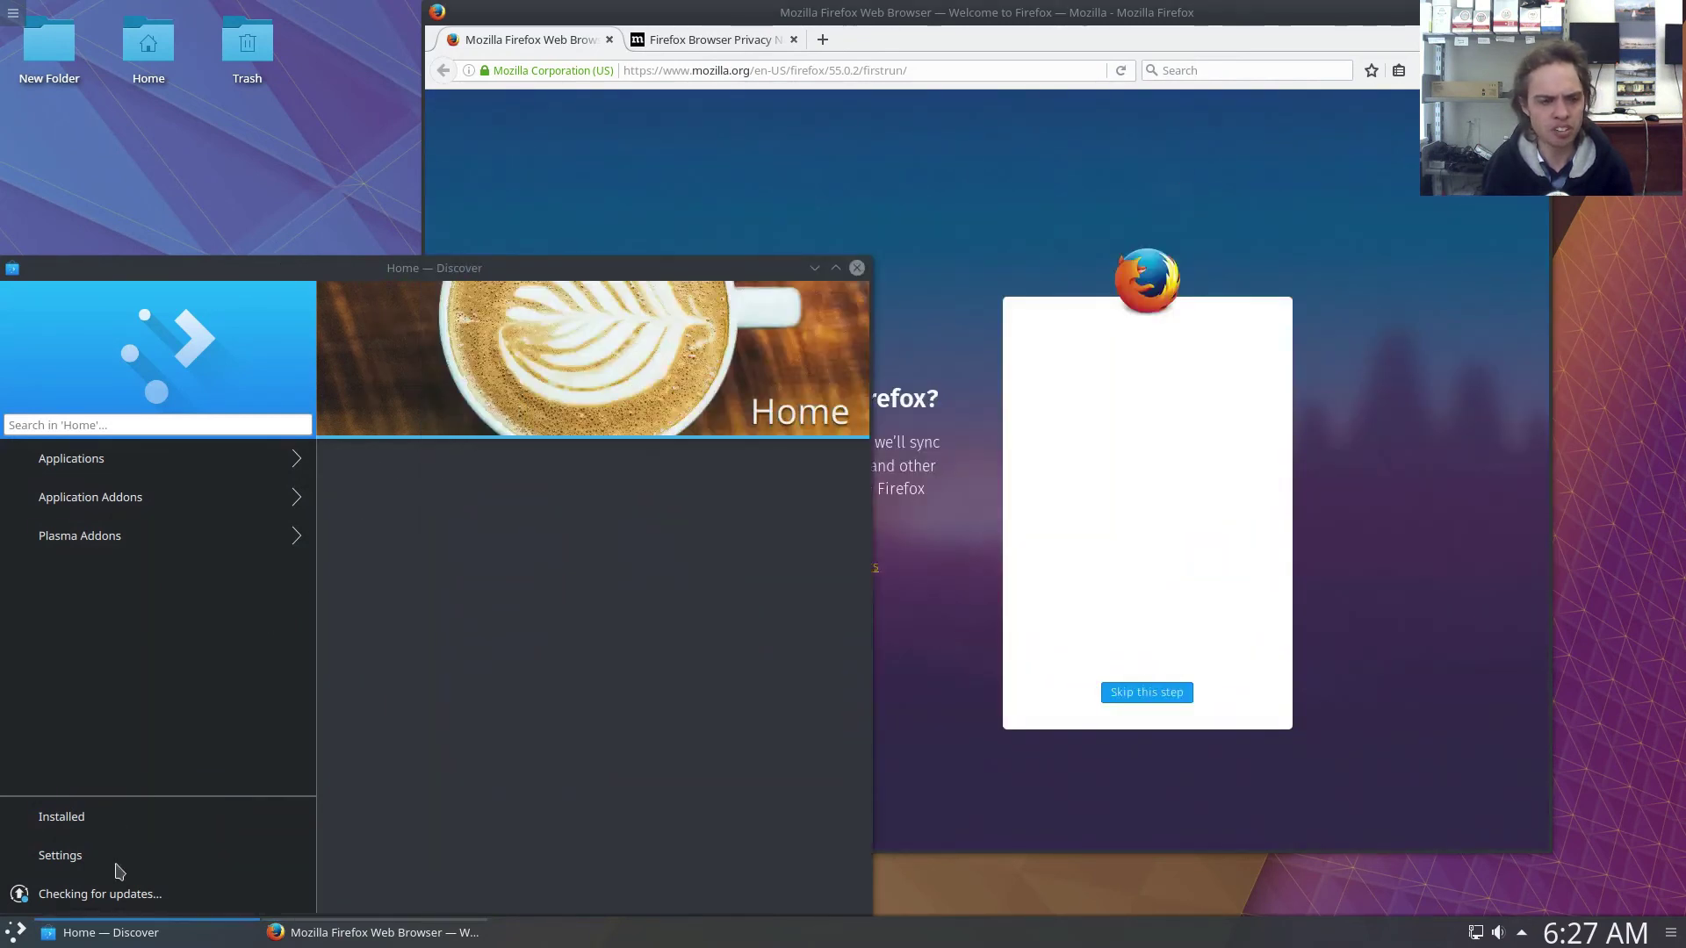
Look at the launcher's Leave options, then show the logout screen with Ctrl+Alt+Del.
{"action": "left_click", "coordinate": [11, 938]}
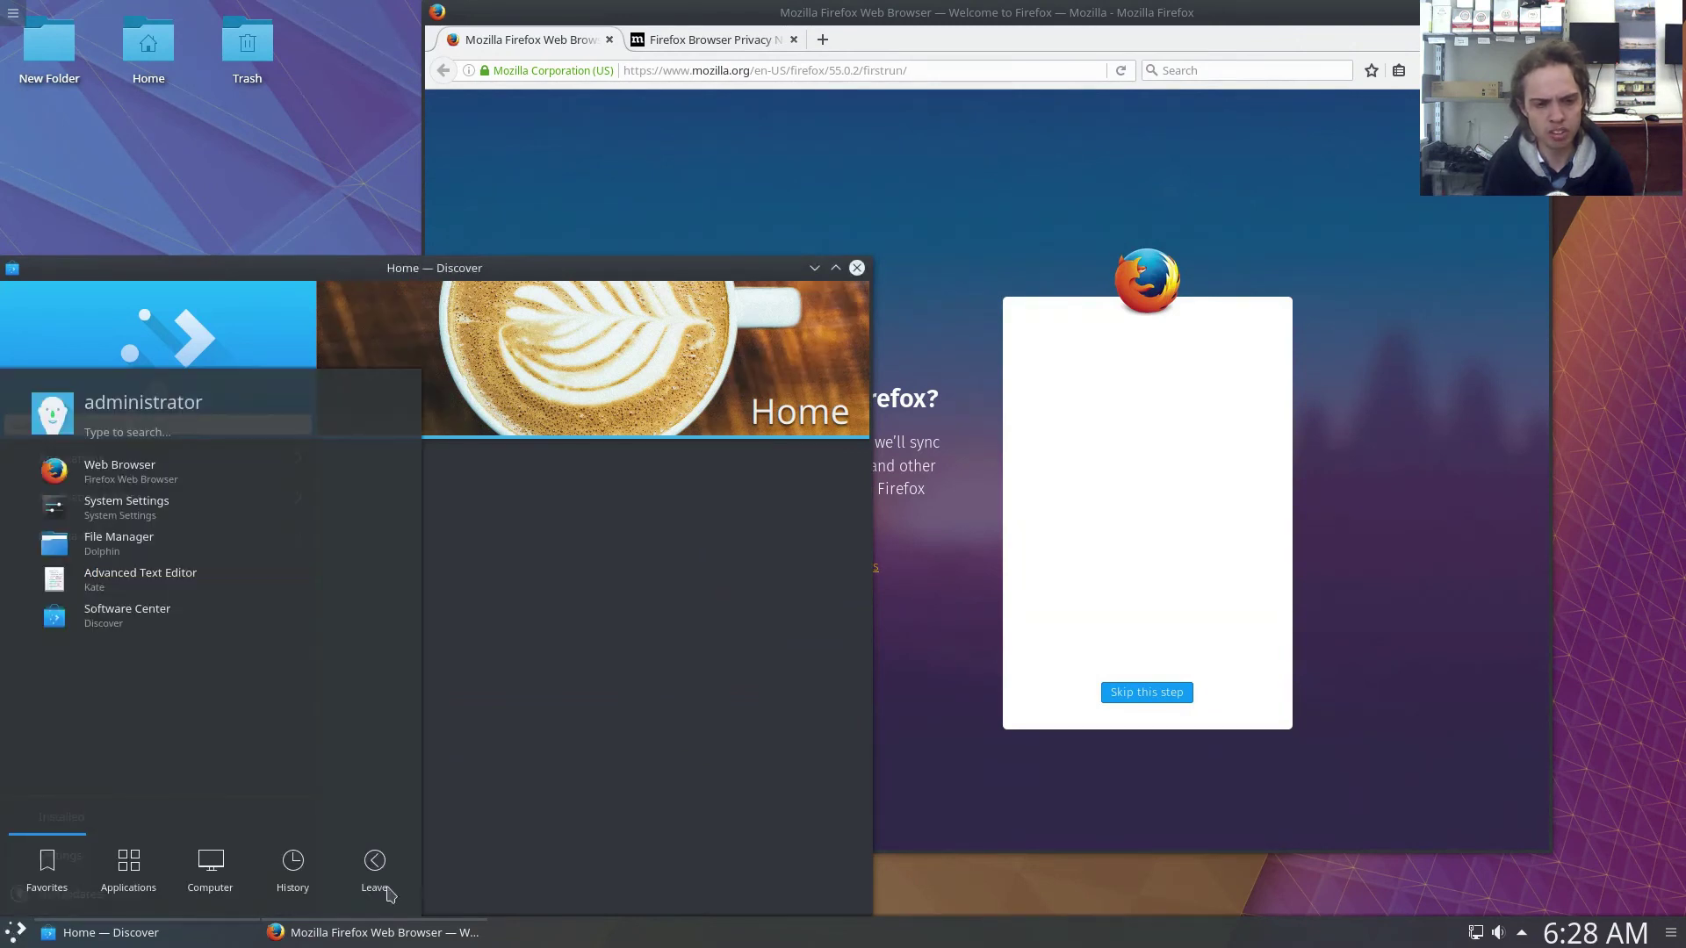
{"action": "left_click", "coordinate": [380, 875]}
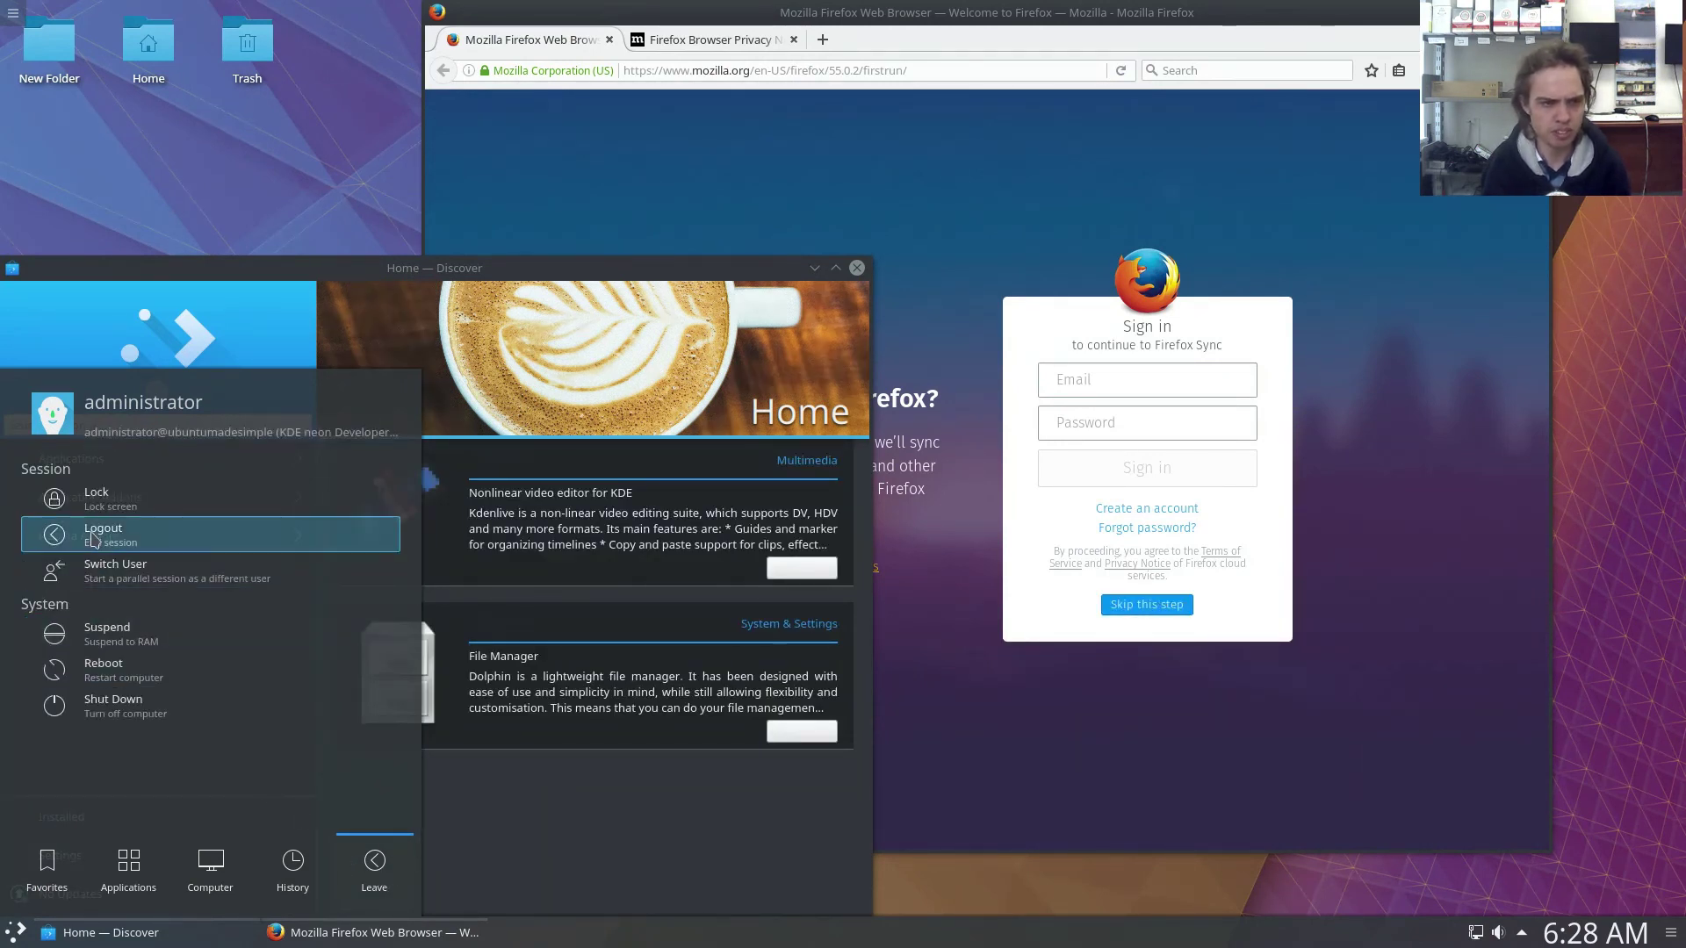
{"action": "key", "text": "Escape"}
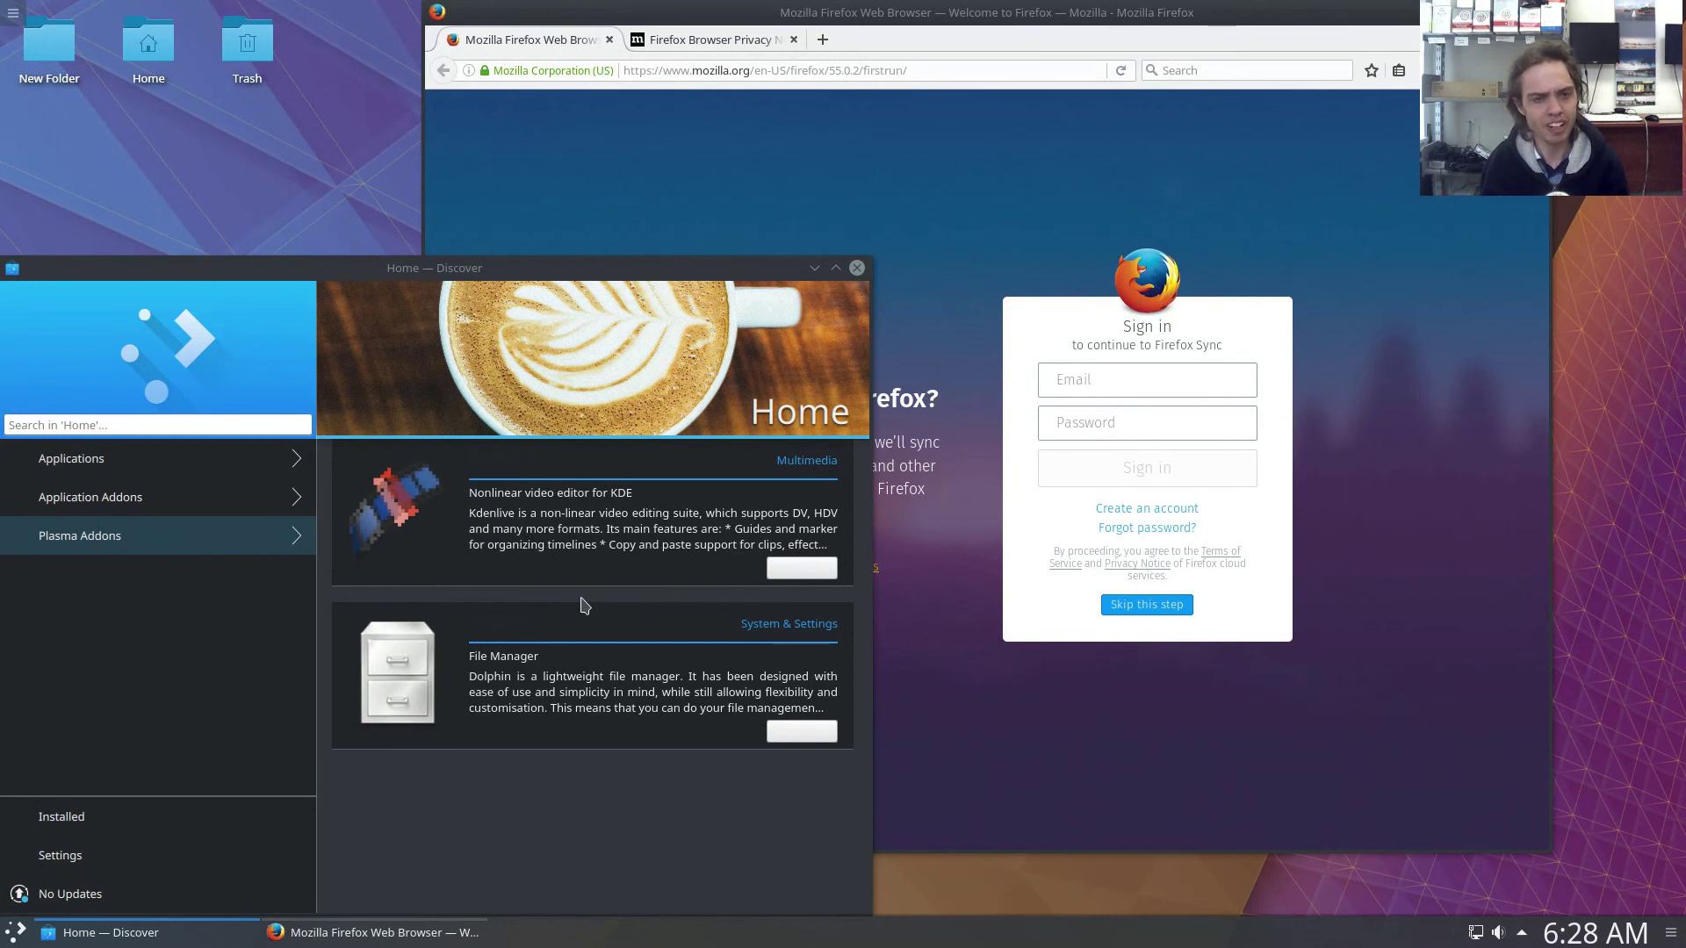
{"action": "key", "text": "ctrl+alt+Delete"}
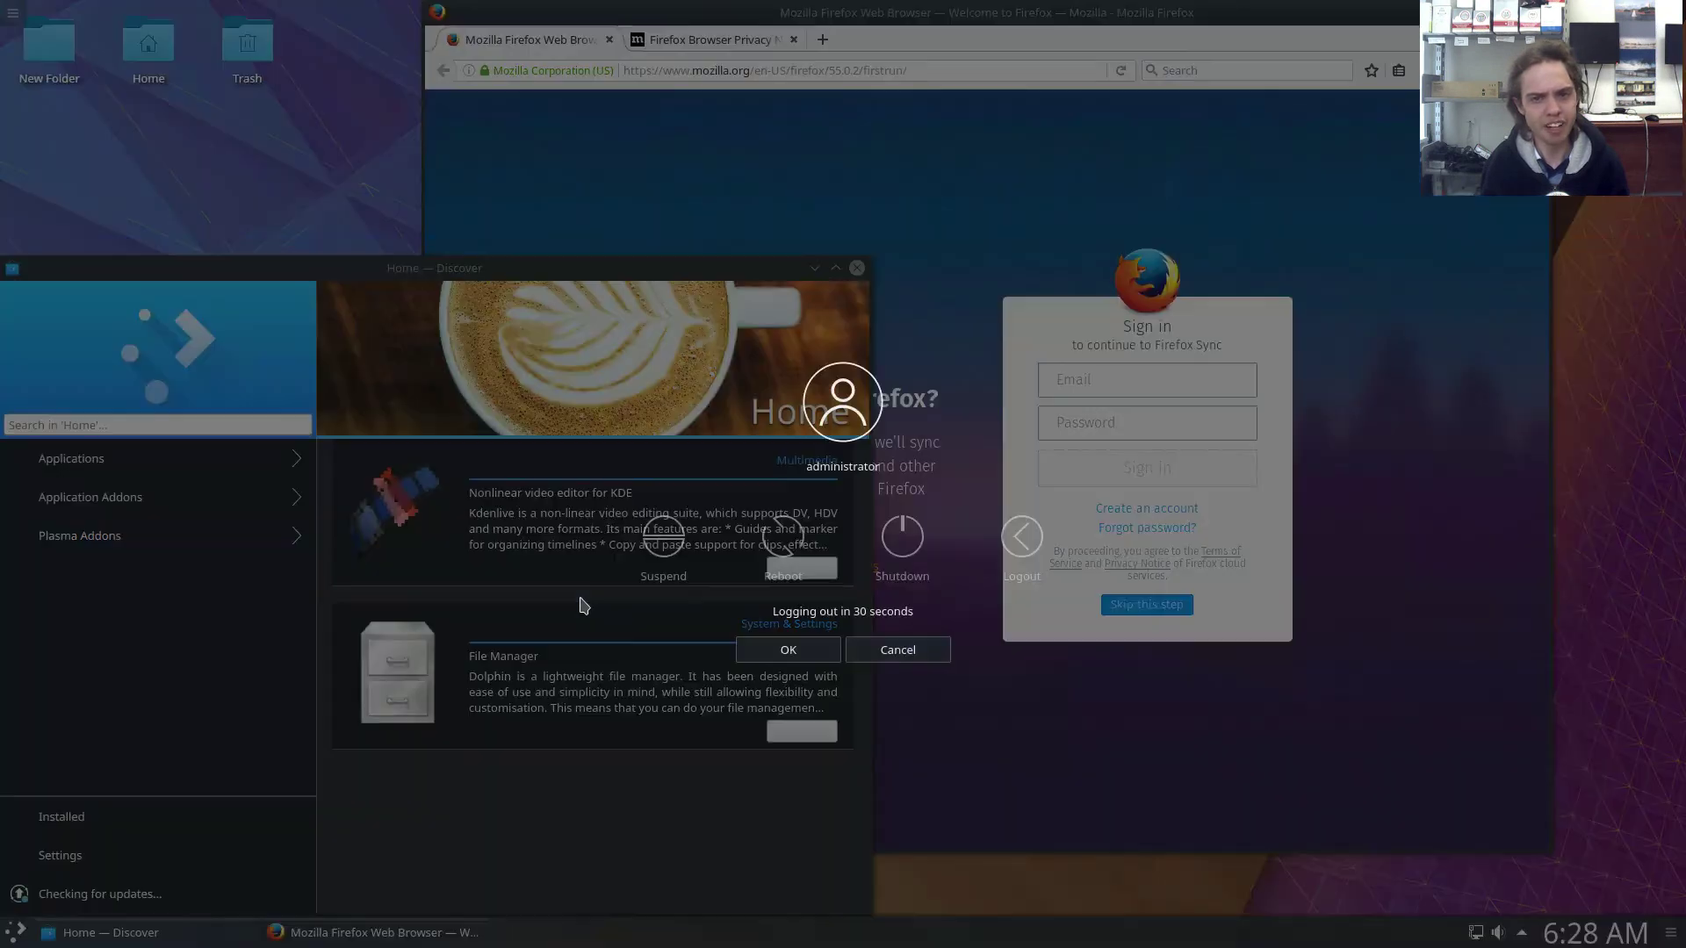
Log out, pick the Plasma (Wayland) session, and log back in with the password.
{"action": "left_click", "coordinate": [1023, 538]}
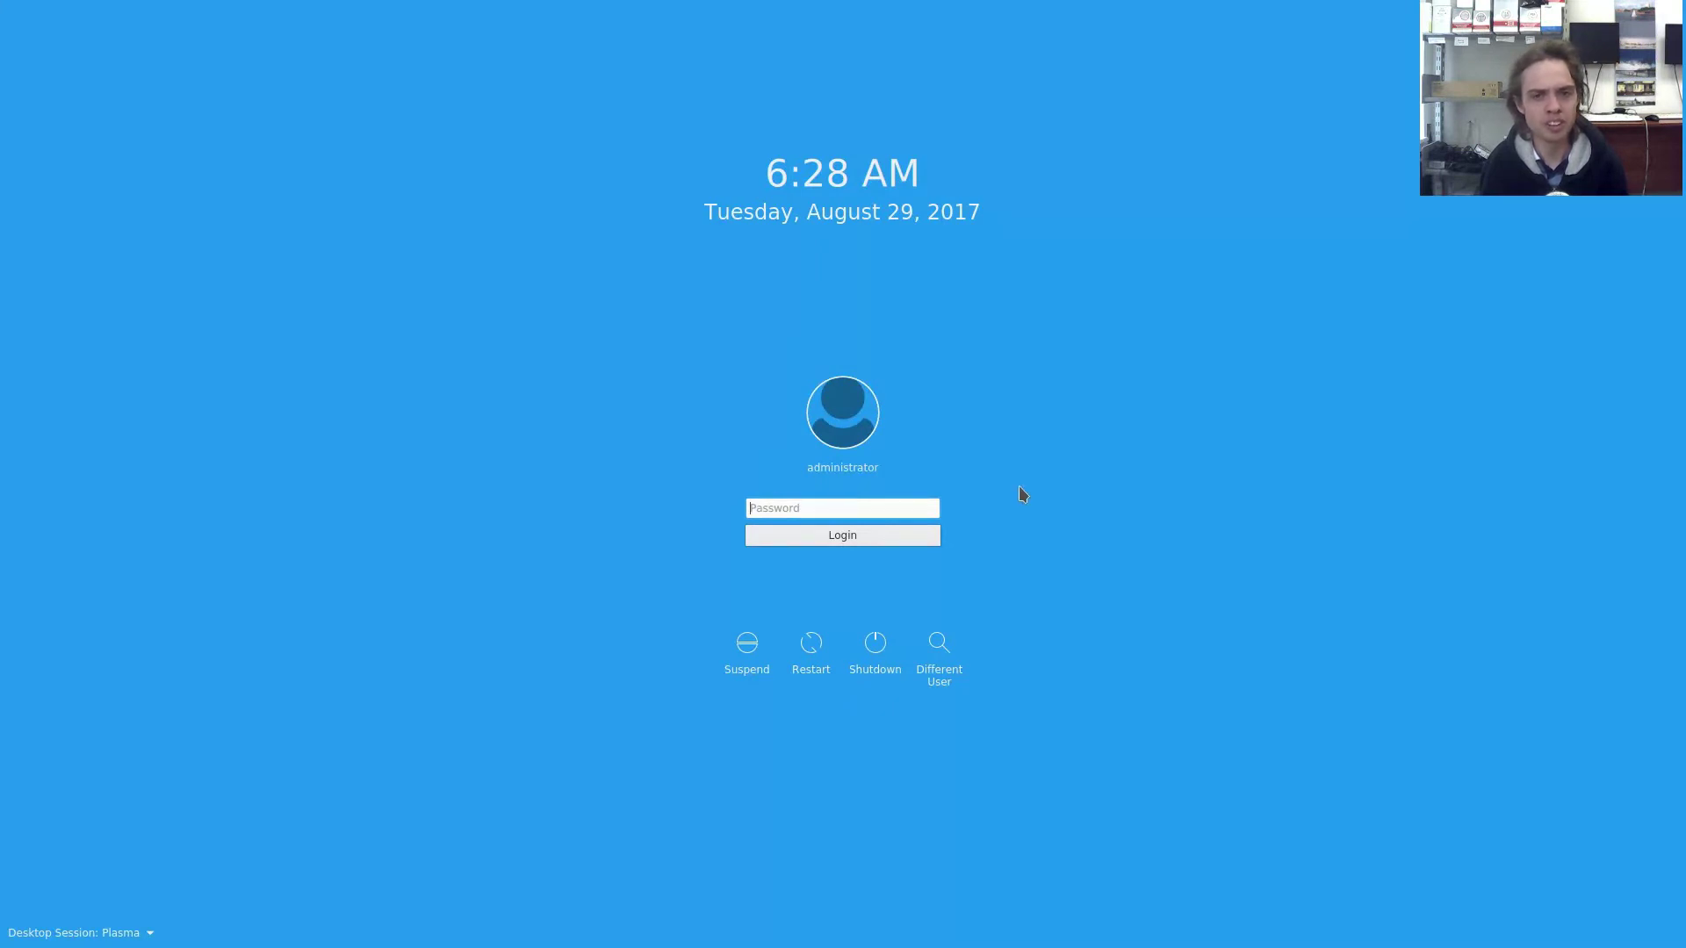
{"action": "left_click", "coordinate": [156, 940]}
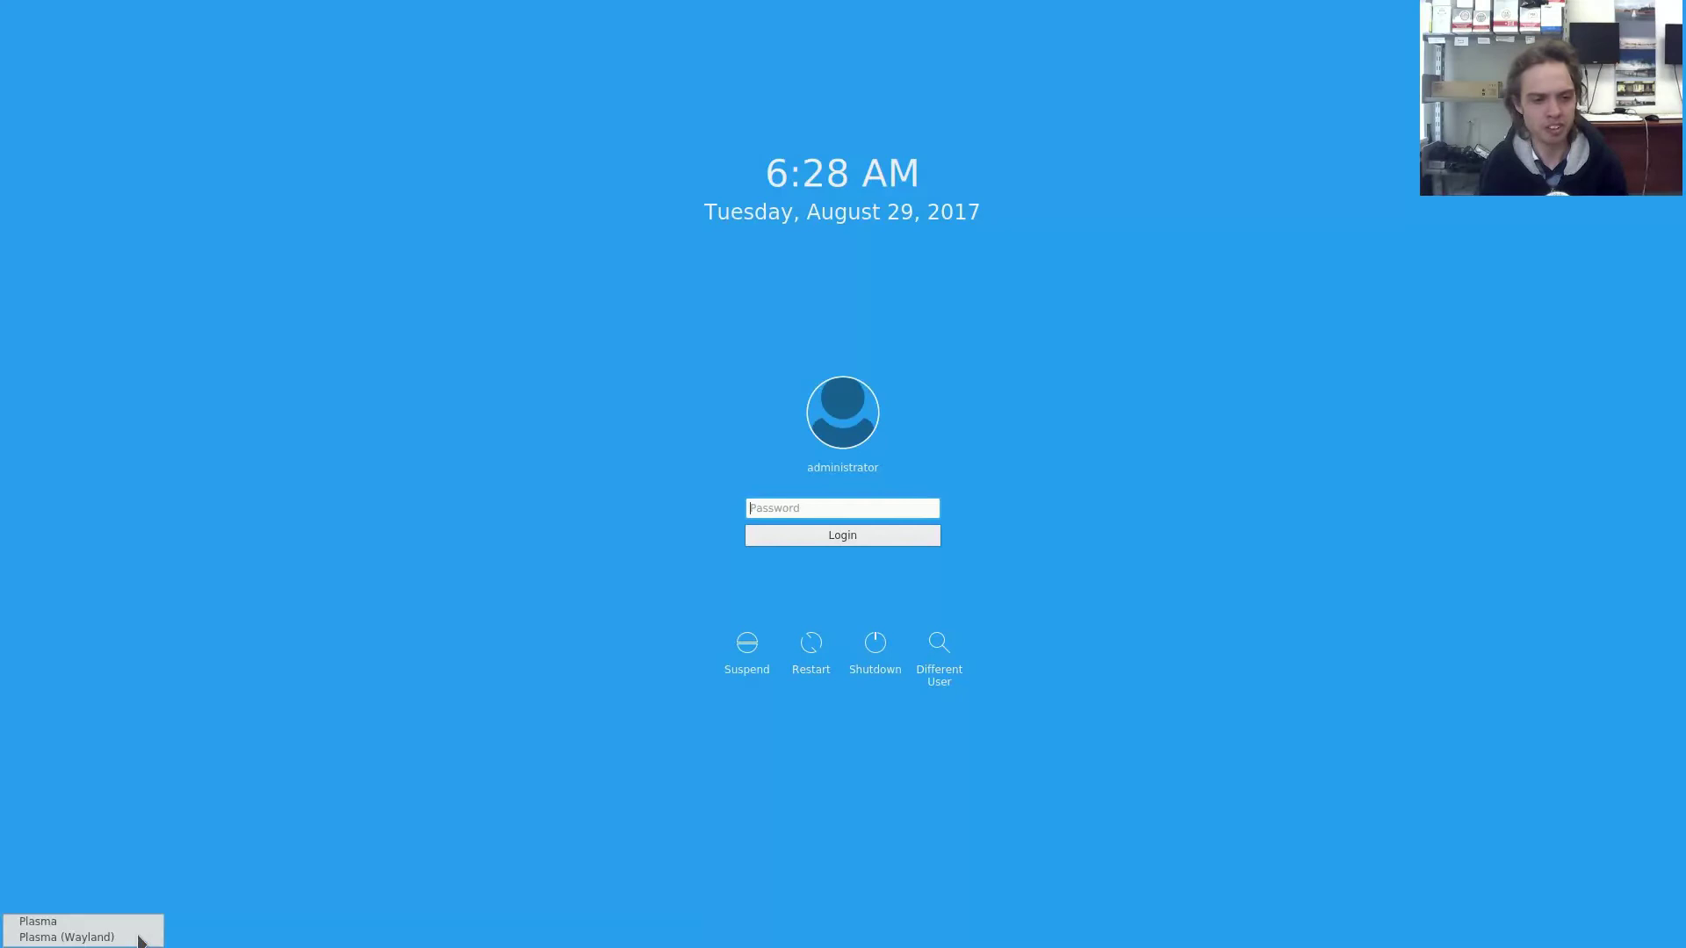
{"action": "left_click", "coordinate": [151, 933]}
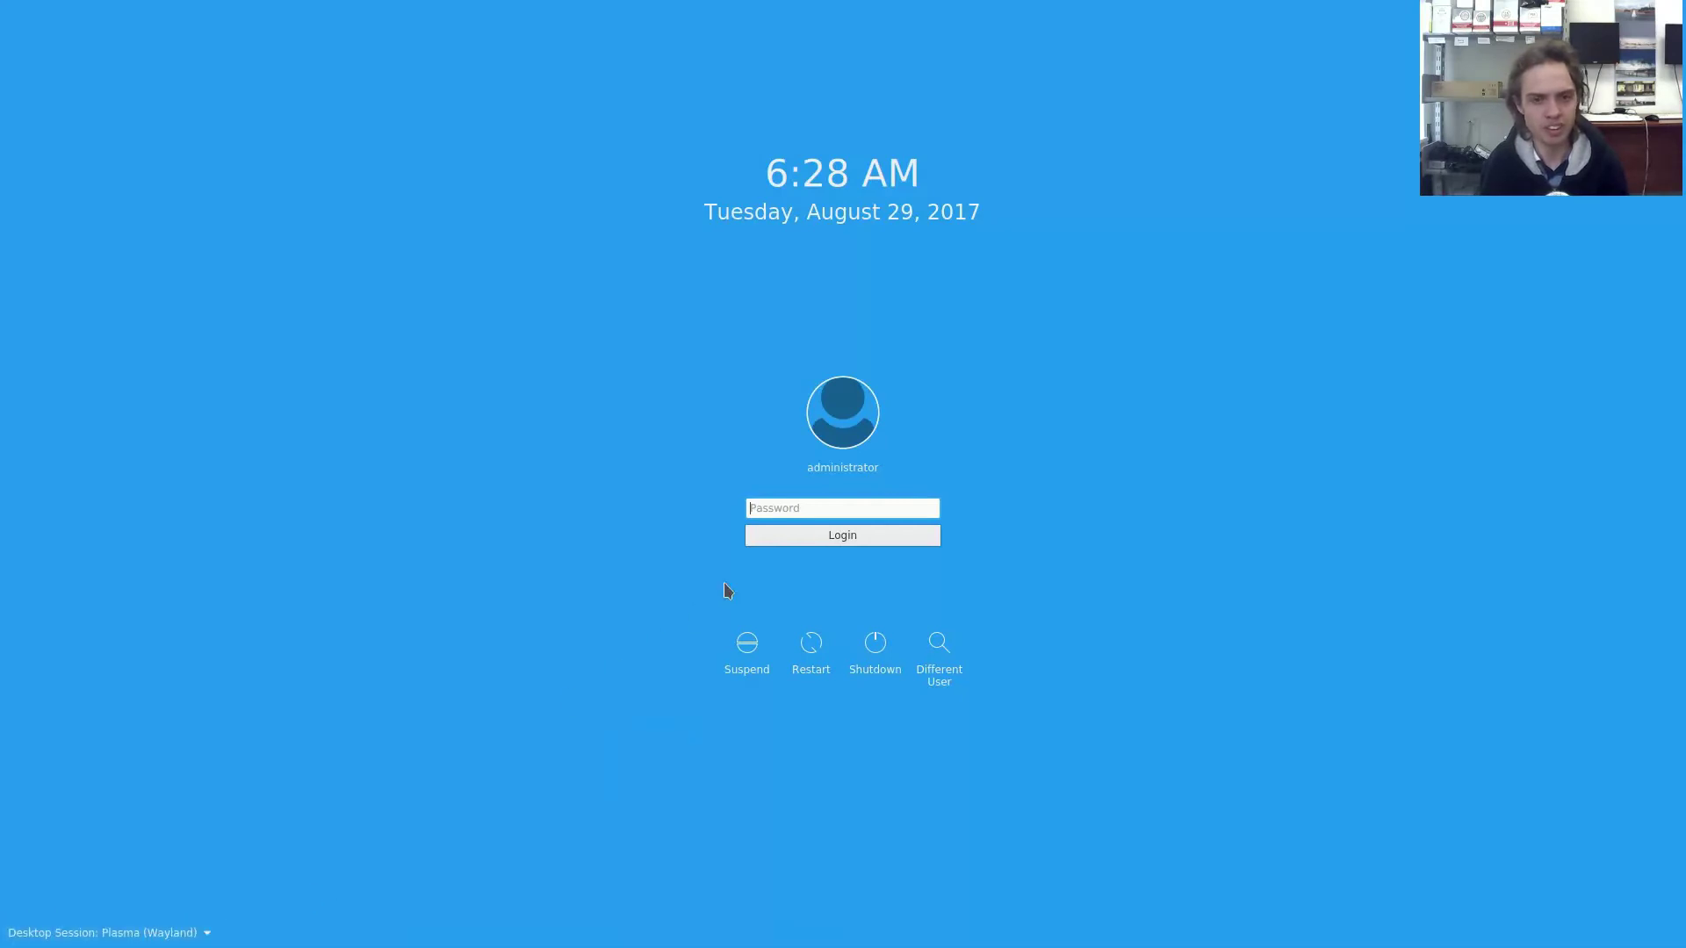
{"action": "left_click", "coordinate": [829, 507]}
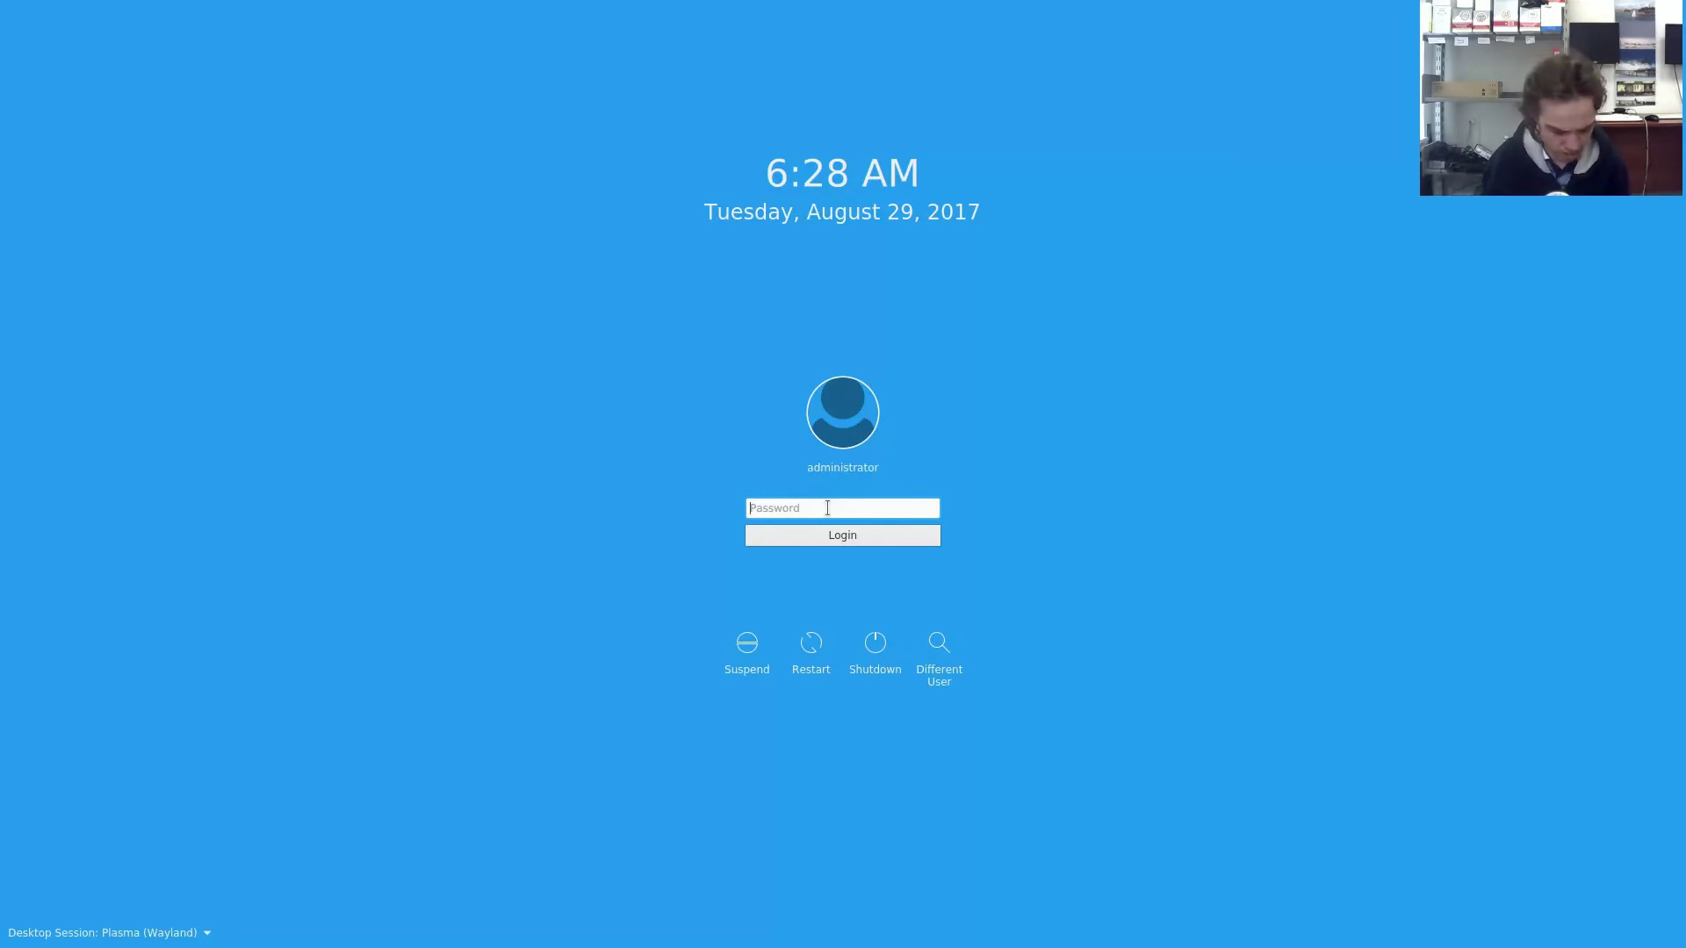
{"action": "type", "text": "•••••"}
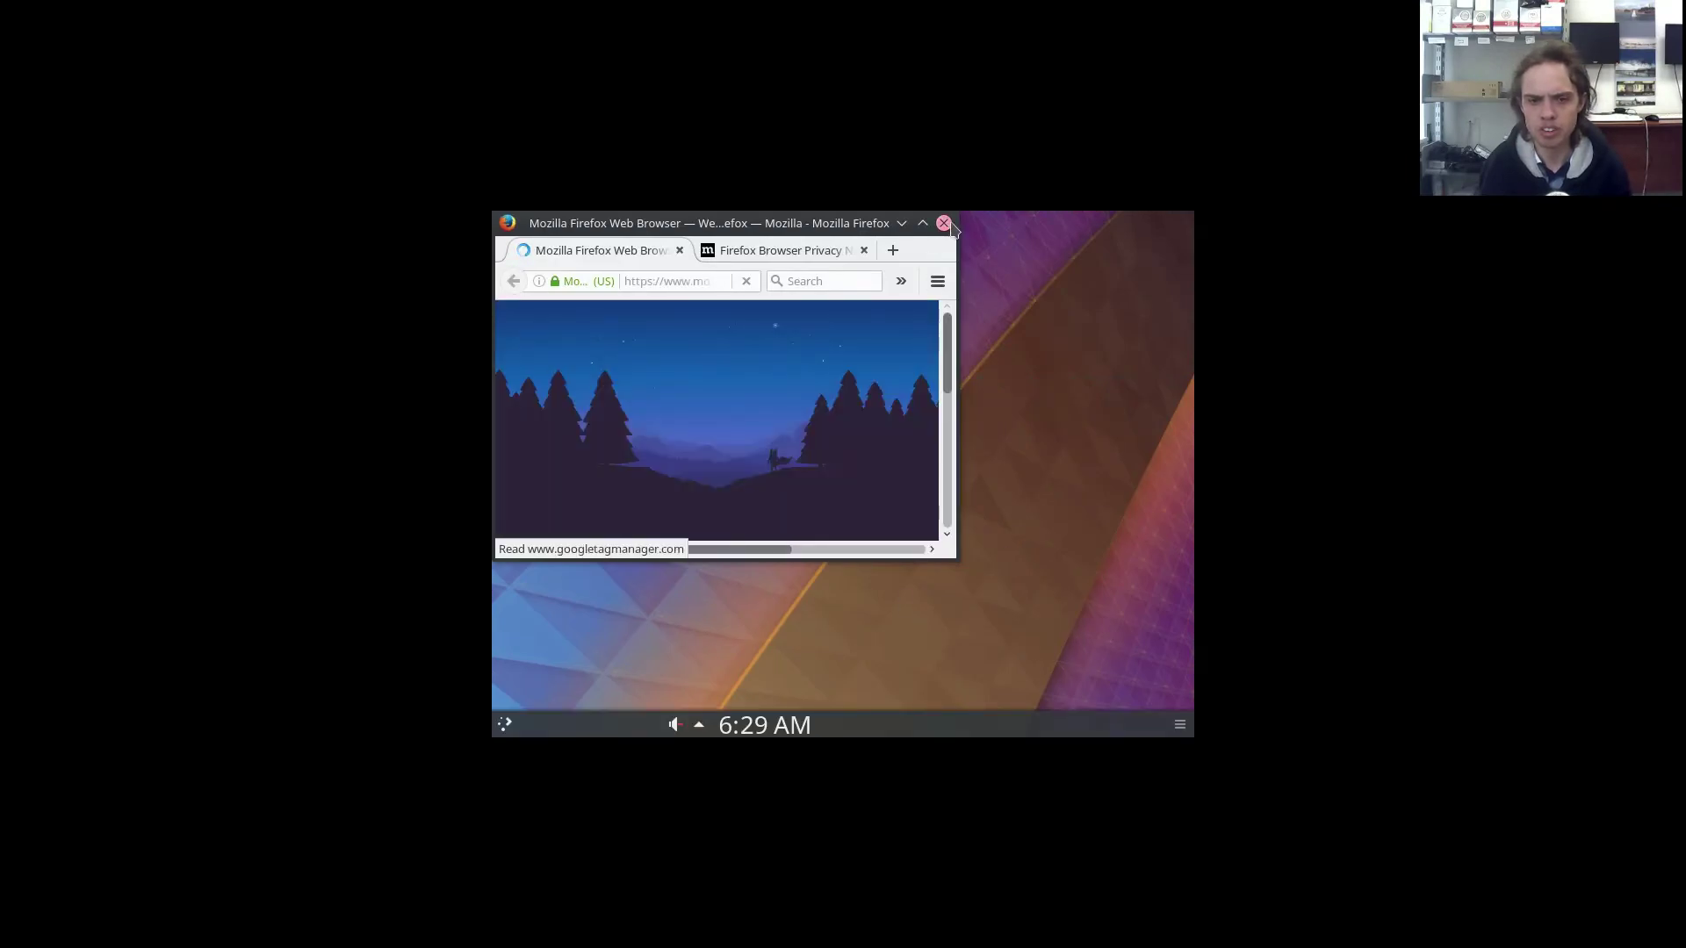
Close Firefox, confirming both tabs, and launch the Wayland information module from Kickoff.
{"action": "left_click", "coordinate": [951, 226]}
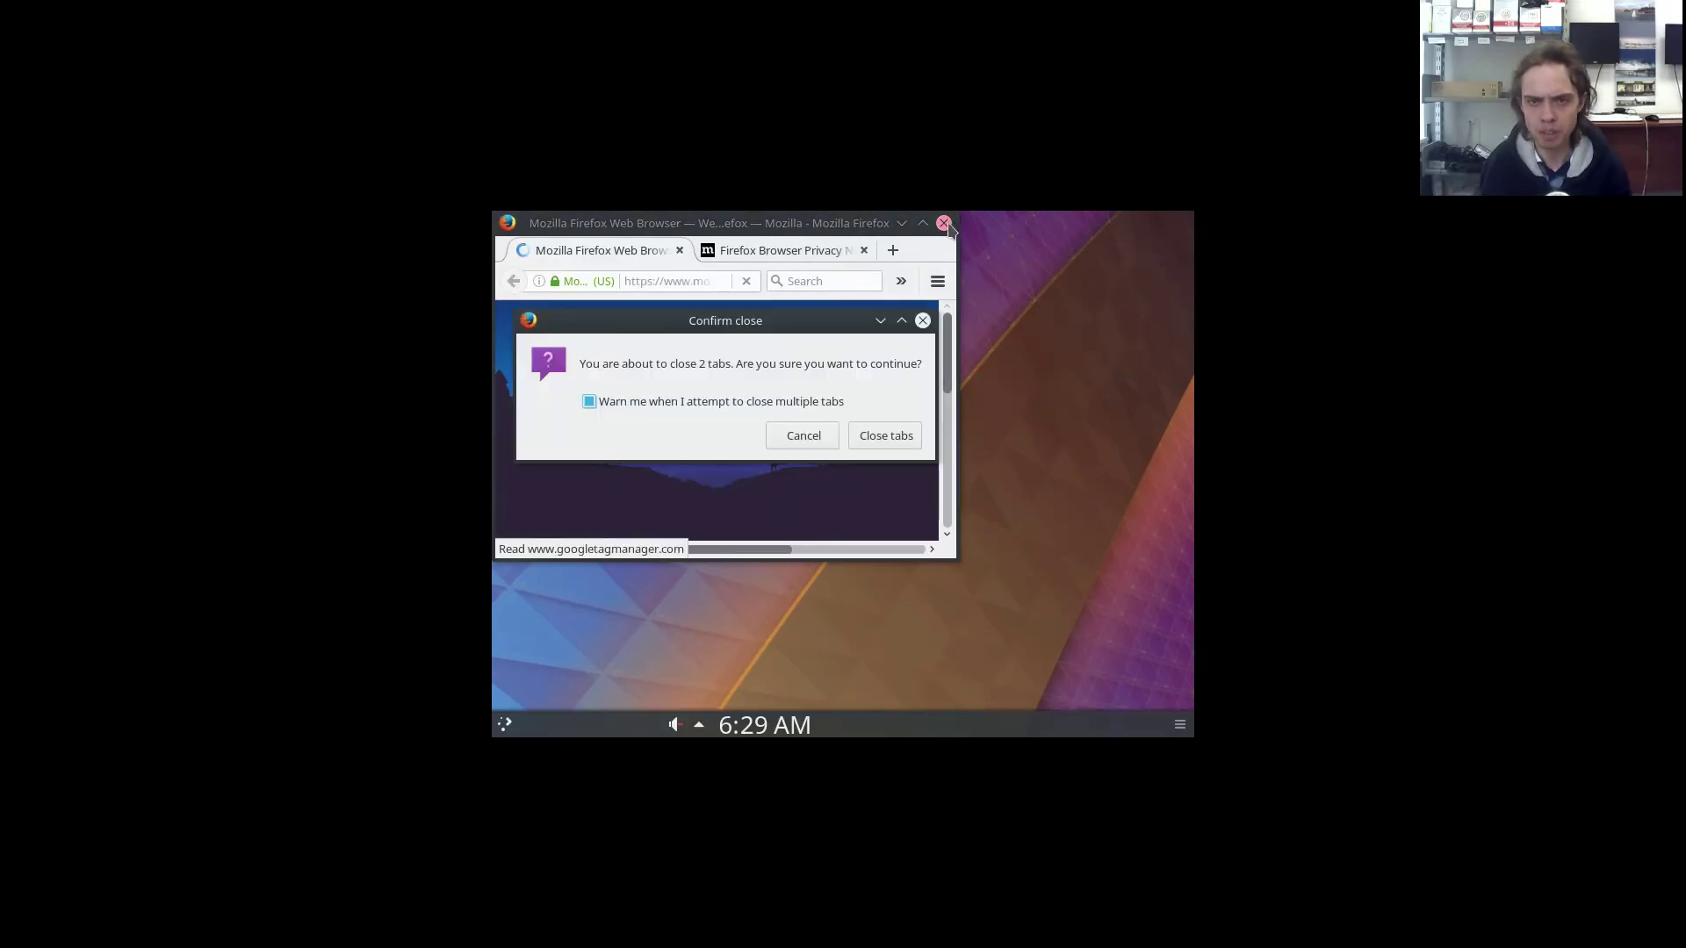
{"action": "left_click", "coordinate": [884, 441]}
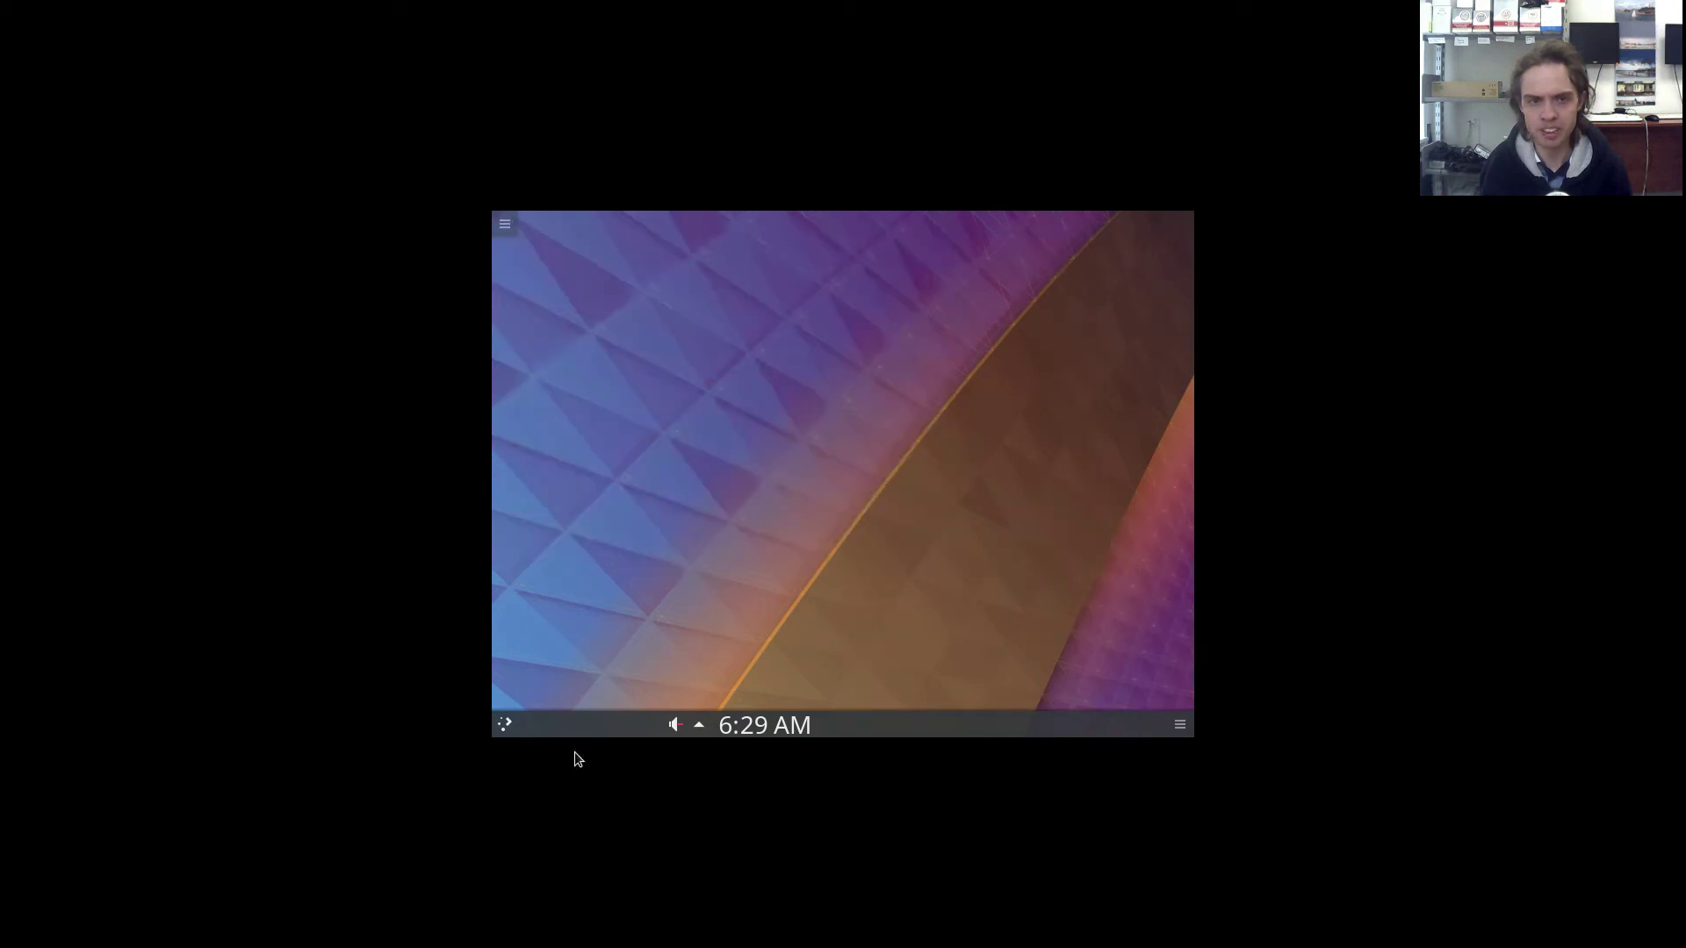
{"action": "left_click", "coordinate": [502, 727]}
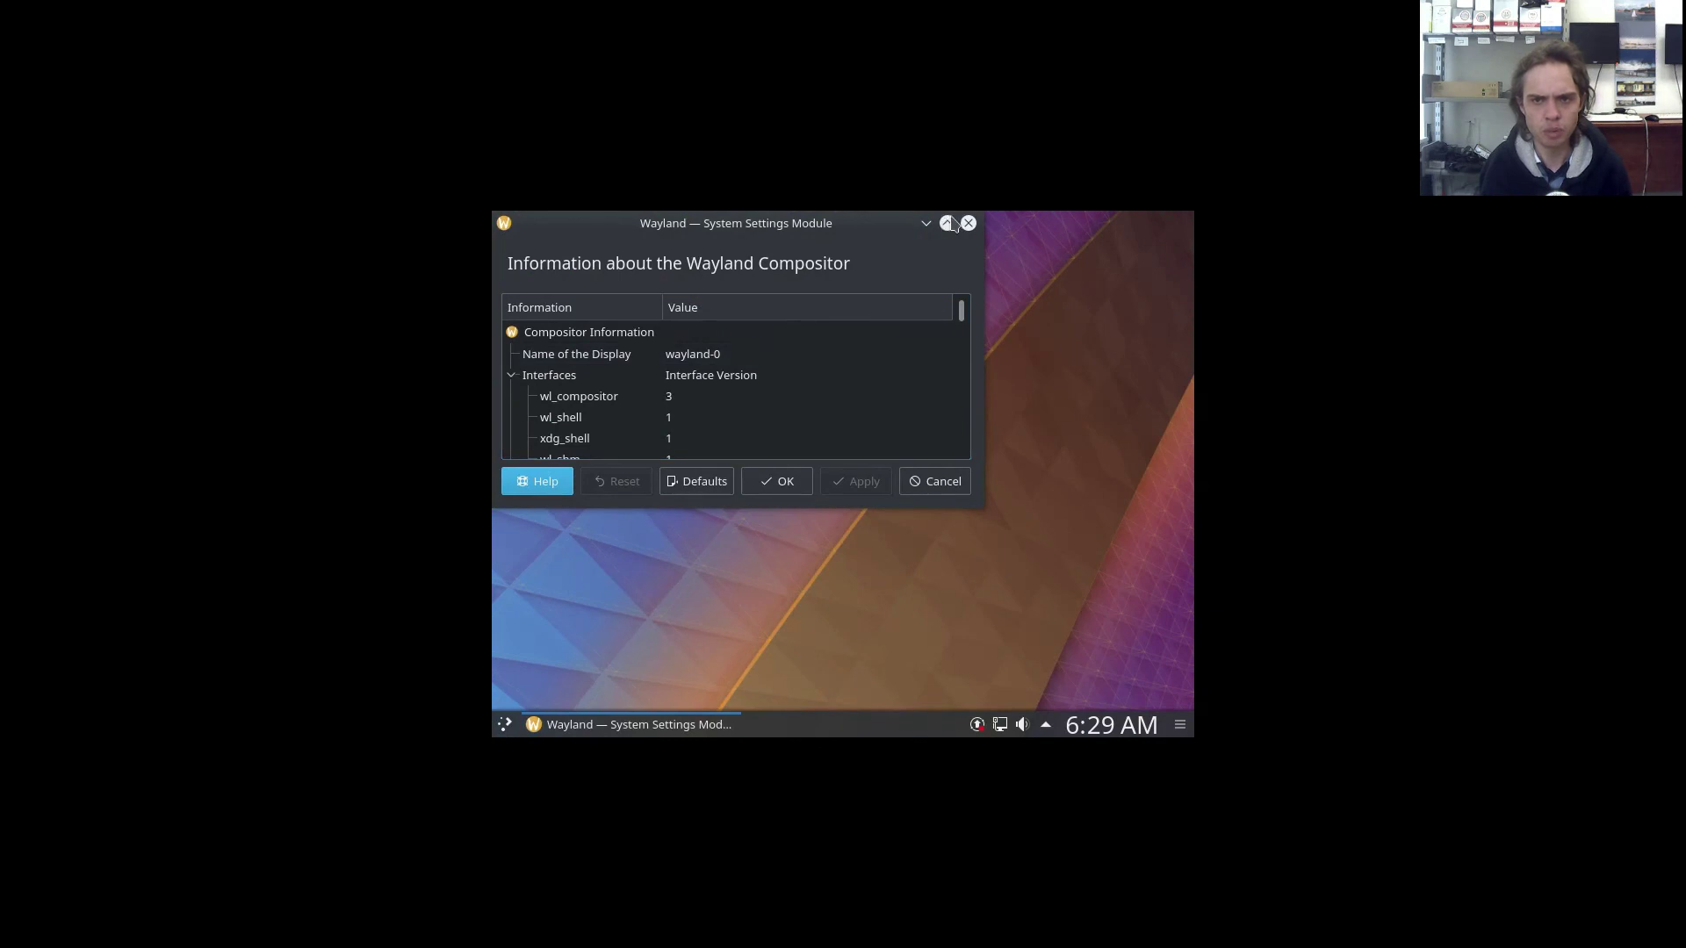
Maximize the Wayland compositor window, scroll through to Outputs and Seat, then close it.
{"action": "left_click", "coordinate": [948, 224]}
{"action": "scroll", "coordinate": [816, 420], "scroll_direction": "down", "scroll_amount": 3}
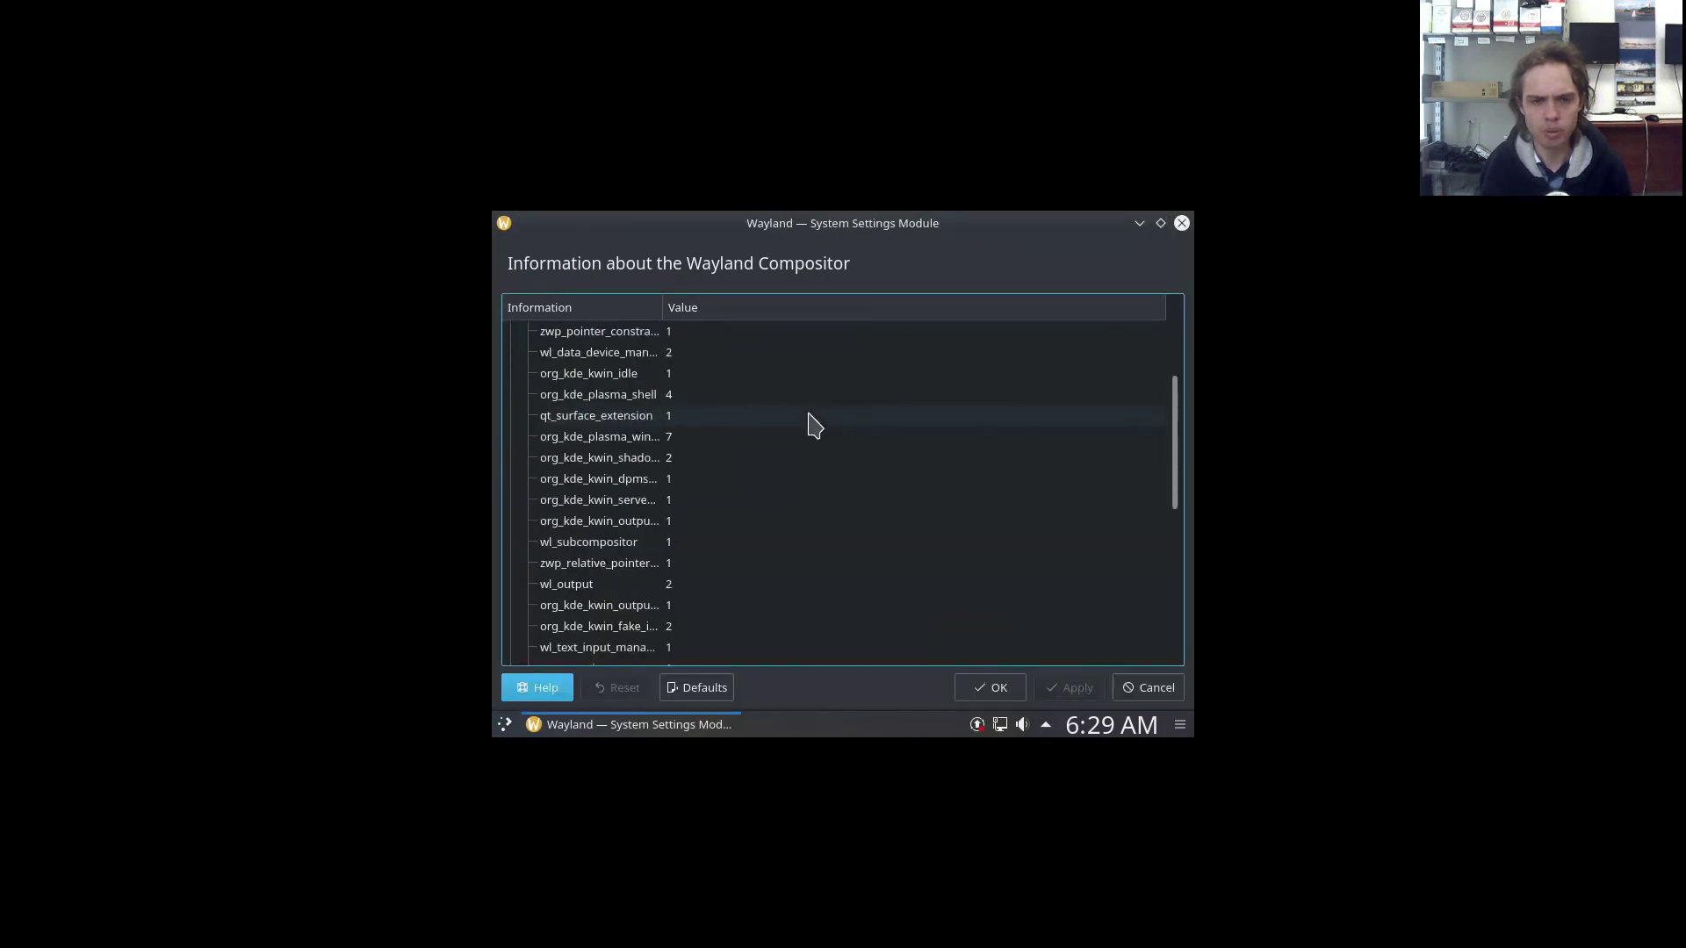
{"action": "scroll", "coordinate": [815, 425], "scroll_direction": "down", "scroll_amount": 4}
{"action": "scroll", "coordinate": [816, 421], "scroll_direction": "down", "scroll_amount": 2}
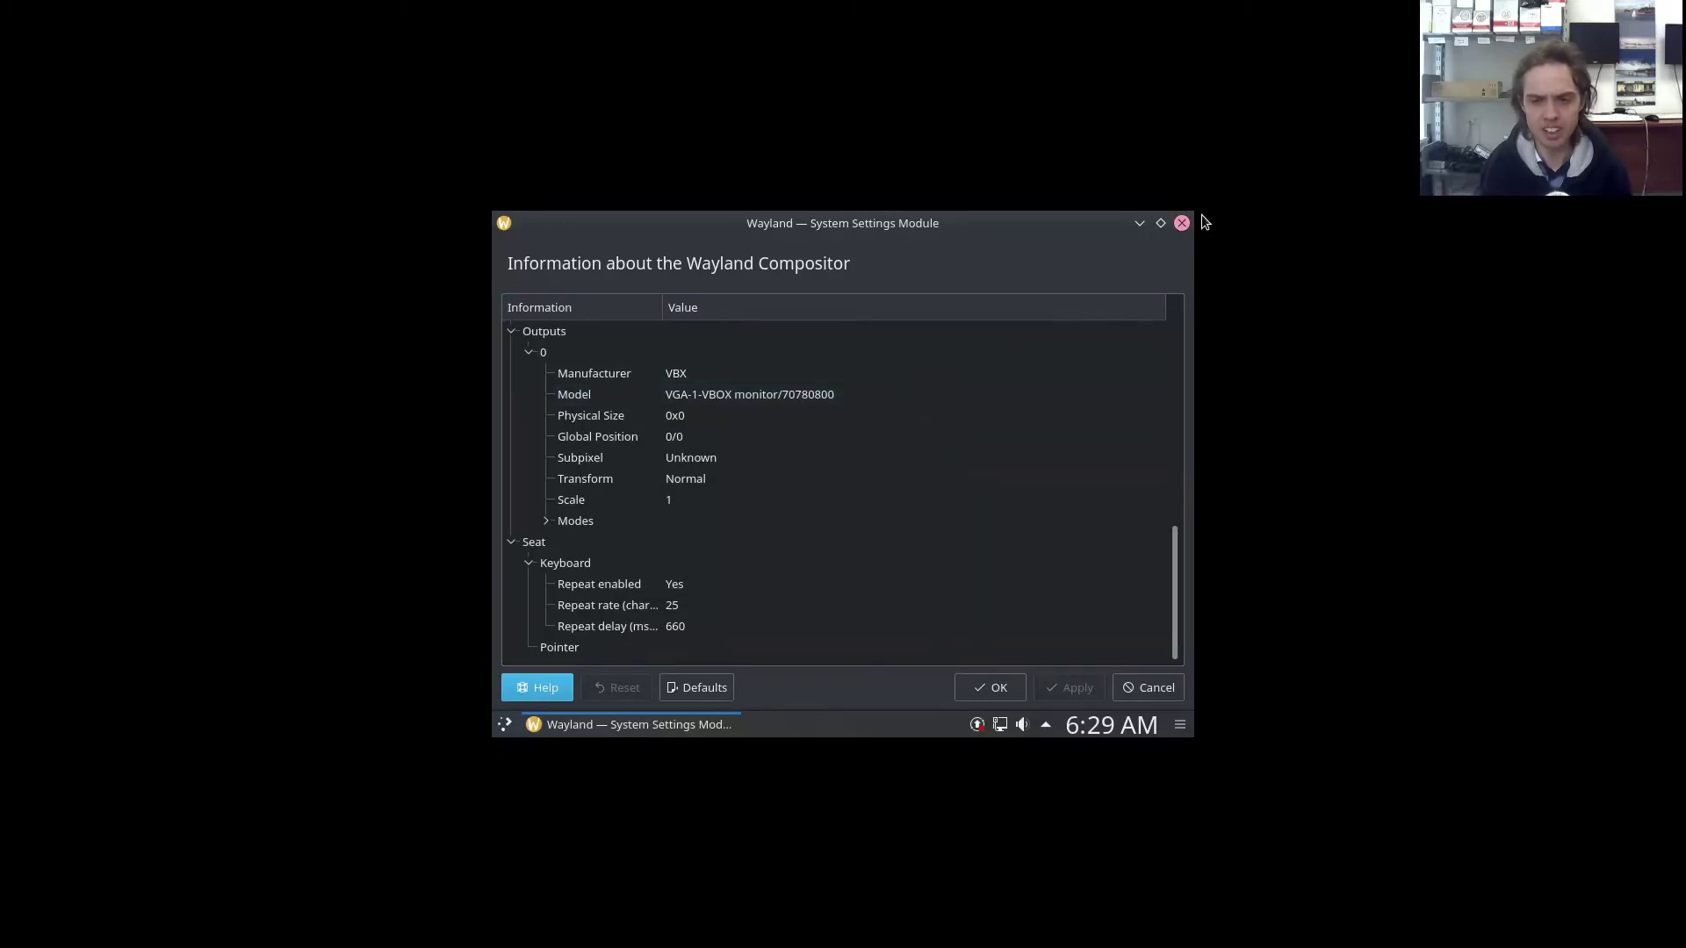
{"action": "left_click", "coordinate": [1181, 223]}
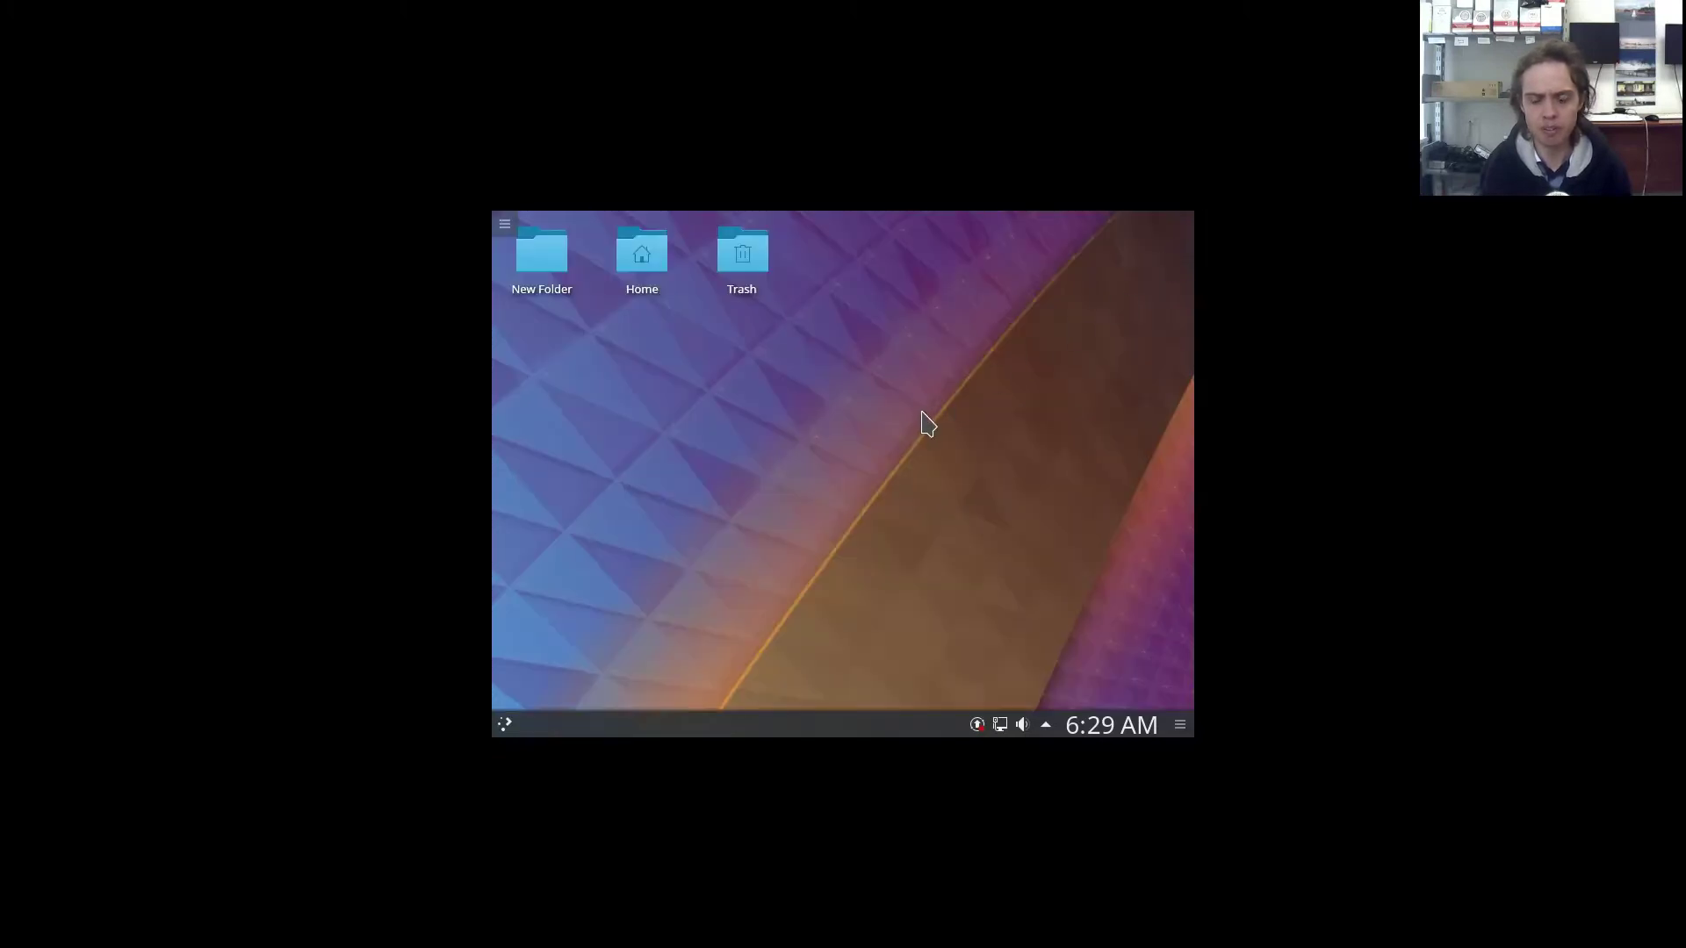